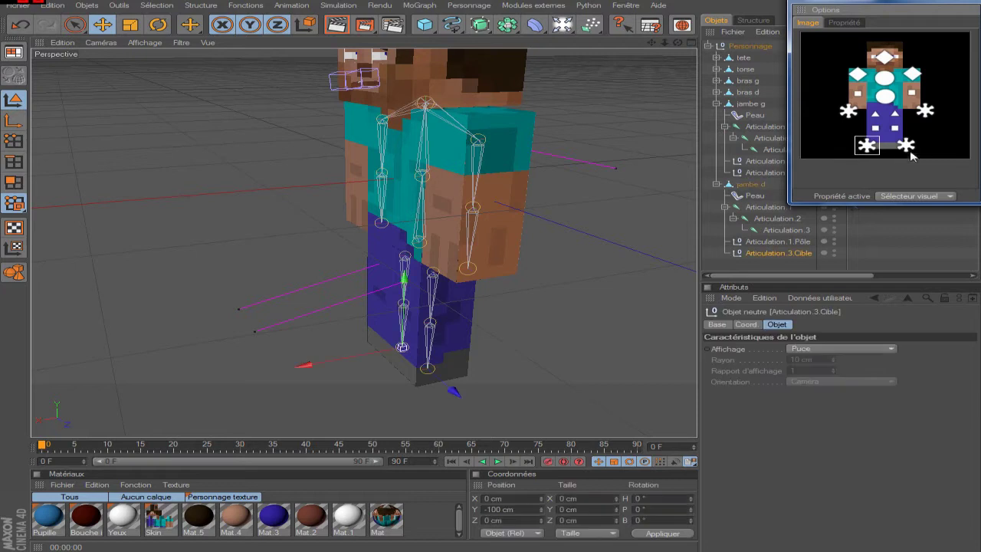
Move both Articulation.3.Cible targets out of the jambe g and jambe d groups to the top level of the object hierarchy
{"action": "left_click", "coordinate": [970, 7]}
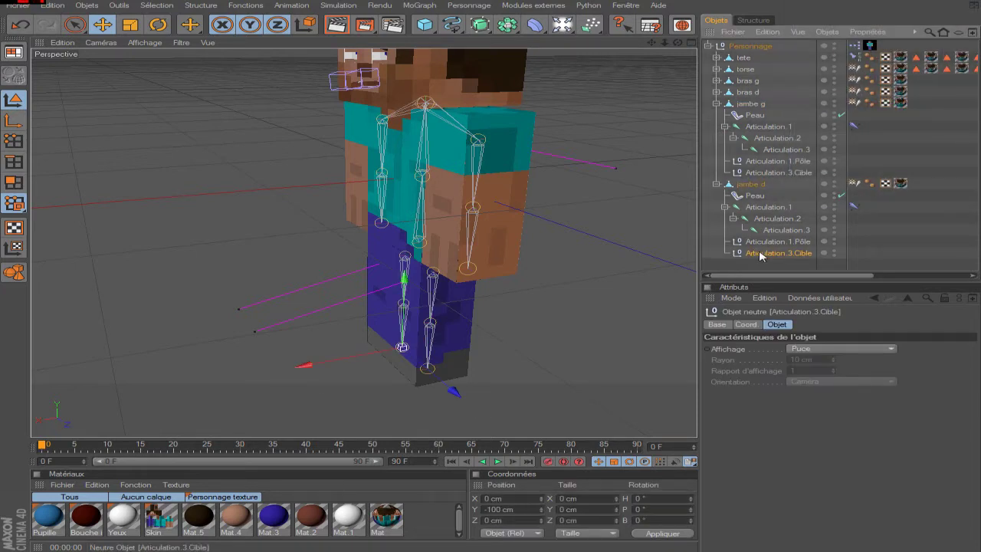
{"action": "left_click", "coordinate": [747, 47]}
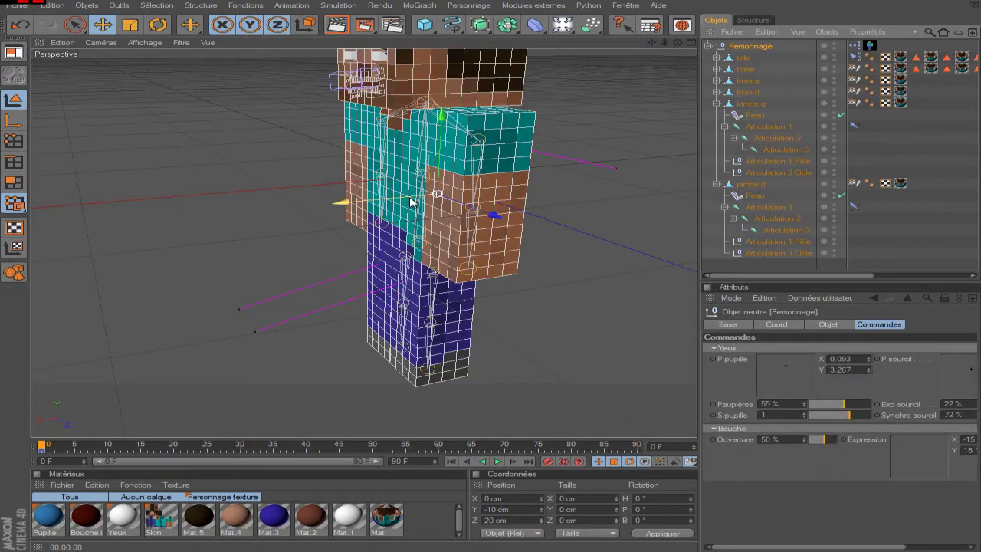
{"action": "mouse_move", "coordinate": [411, 202]}
{"action": "left_mouse_down"}
{"action": "mouse_move", "coordinate": [358, 201]}
{"action": "mouse_move", "coordinate": [411, 202]}
{"action": "left_mouse_up"}
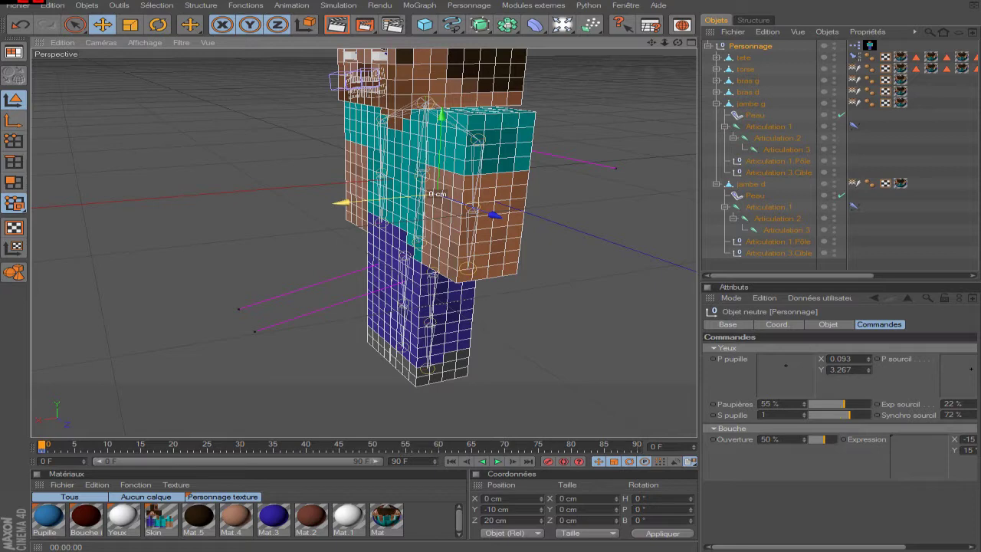
{"action": "left_click", "coordinate": [785, 256]}
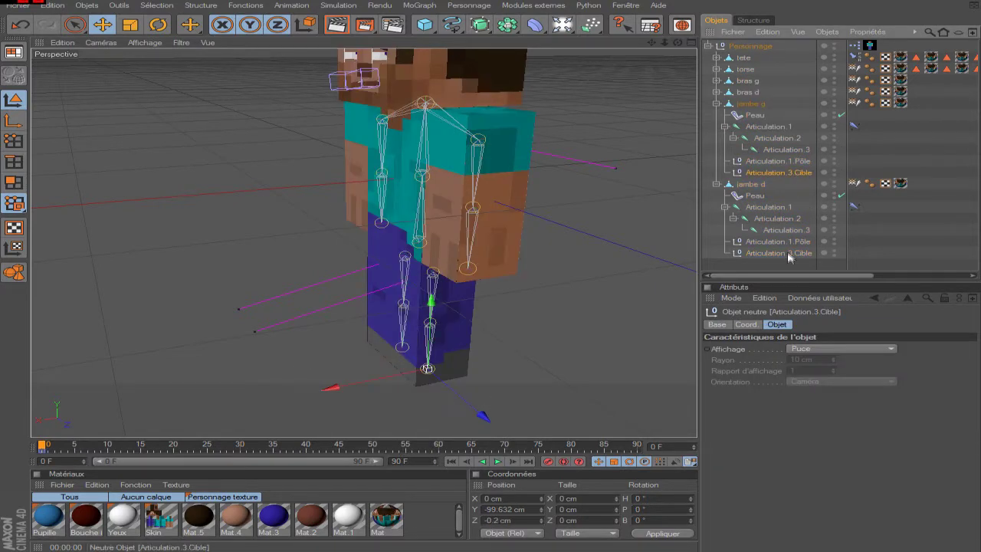
{"action": "left_click", "coordinate": [779, 173], "text": "ctrl"}
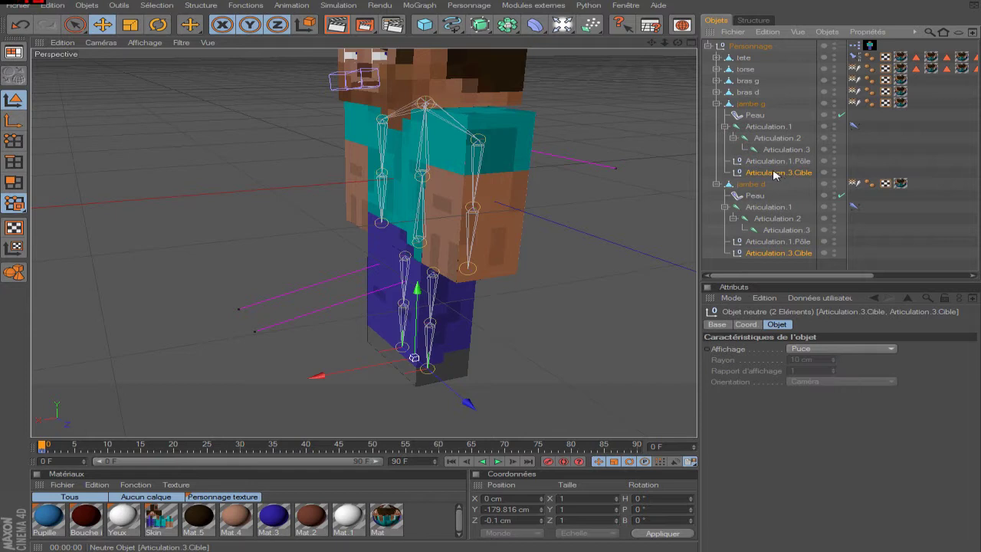
{"action": "left_click_drag", "start_coordinate": [783, 275], "coordinate": [784, 273]}
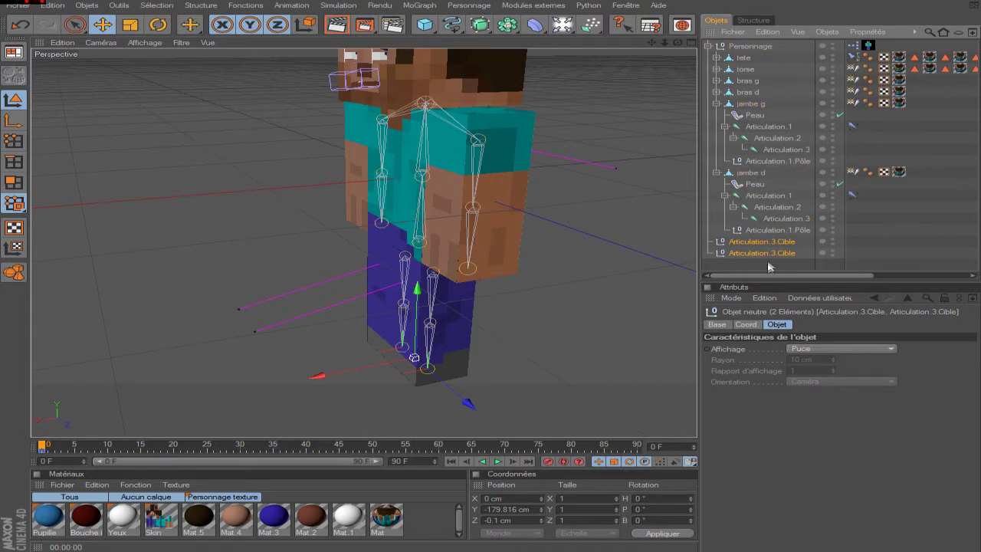
Collapse the Personnage hierarchy, try moving the character sideways and down to test the leg bending, and undo the moves
{"action": "left_click", "coordinate": [708, 47]}
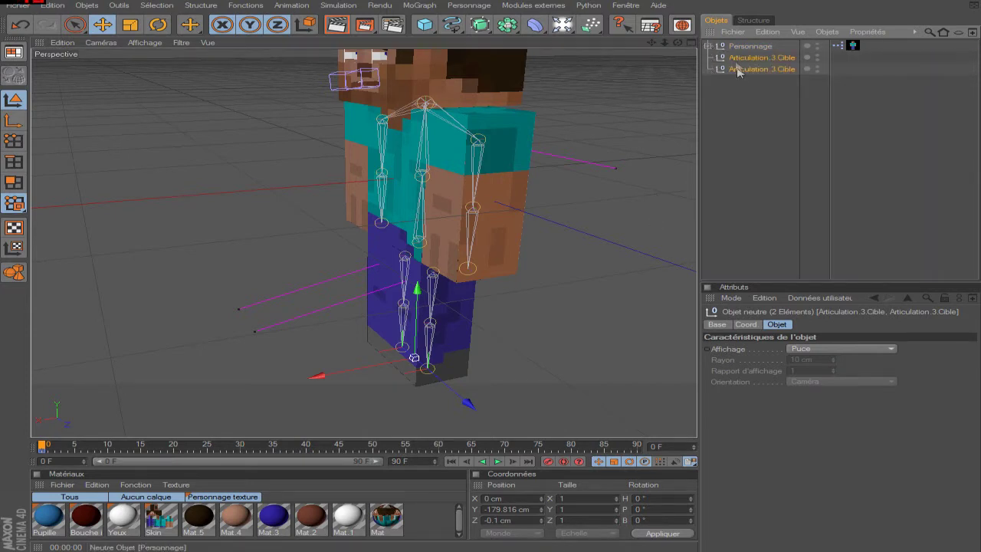
{"action": "left_click", "coordinate": [749, 47]}
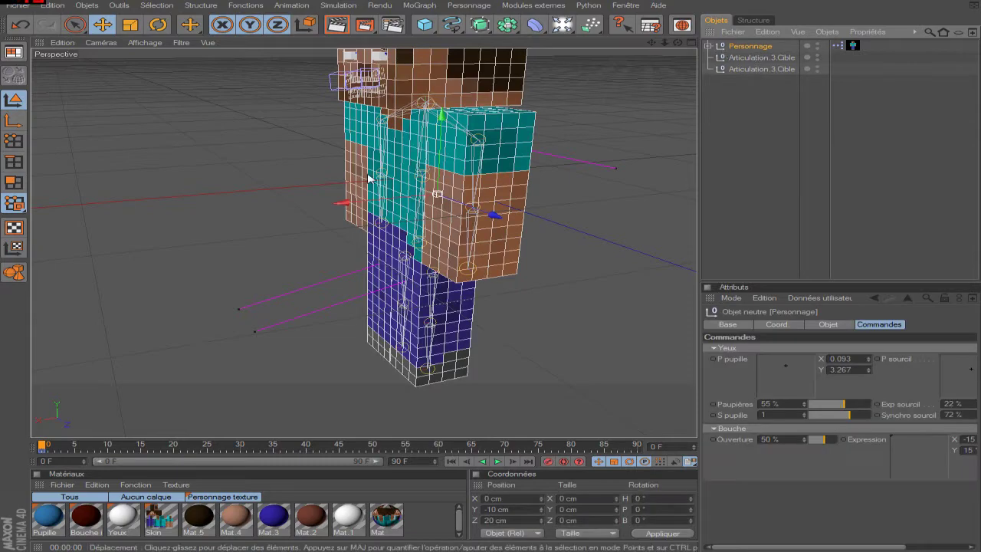
{"action": "mouse_move", "coordinate": [343, 203]}
{"action": "left_mouse_down"}
{"action": "mouse_move", "coordinate": [429, 195]}
{"action": "mouse_move", "coordinate": [268, 203]}
{"action": "mouse_move", "coordinate": [343, 201]}
{"action": "mouse_move", "coordinate": [330, 202]}
{"action": "left_mouse_up"}
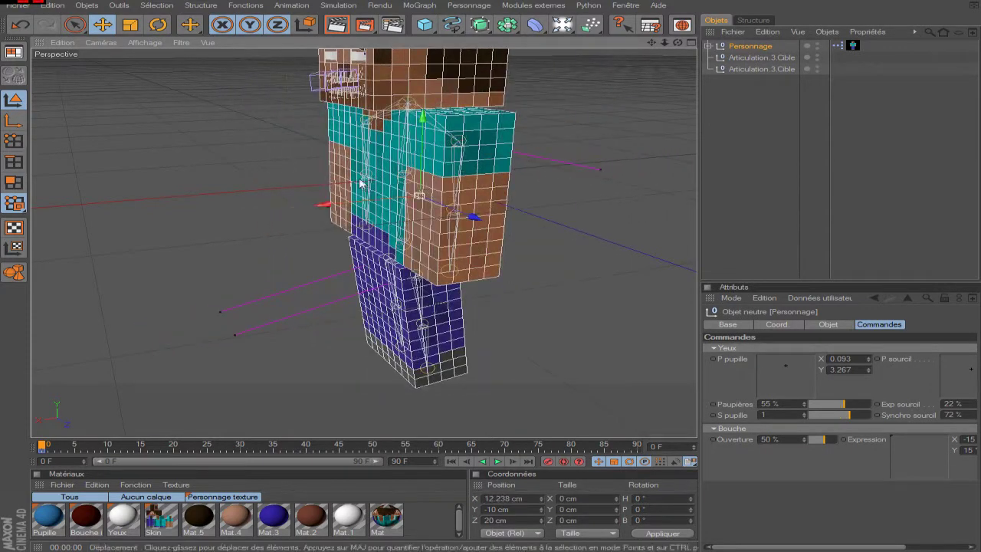
{"action": "left_click_drag", "start_coordinate": [430, 153], "coordinate": [426, 175]}
{"action": "mouse_move", "coordinate": [383, 219]}
{"action": "left_mouse_down"}
{"action": "mouse_move", "coordinate": [414, 220]}
{"action": "mouse_move", "coordinate": [377, 224]}
{"action": "left_mouse_up"}
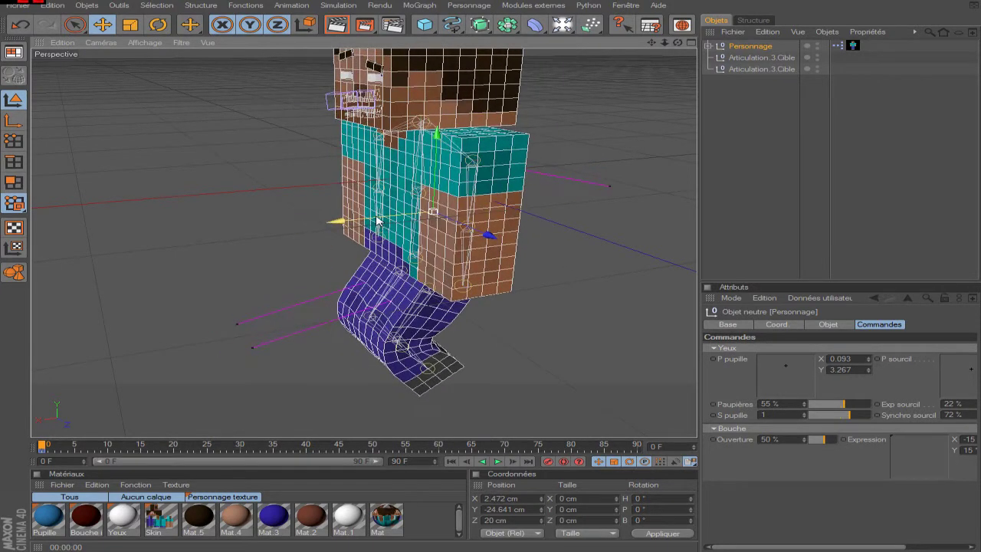
{"action": "key", "text": "ctrl+z"}
{"action": "key", "text": "ctrl+z"}
{"action": "key", "text": "ctrl+z"}
Move the first Articulation.3.Cible target around to test the leg's bending and return it close to the sole
{"action": "left_click_drag", "start_coordinate": [677, 44], "coordinate": [718, 47]}
{"action": "left_click", "coordinate": [744, 61]}
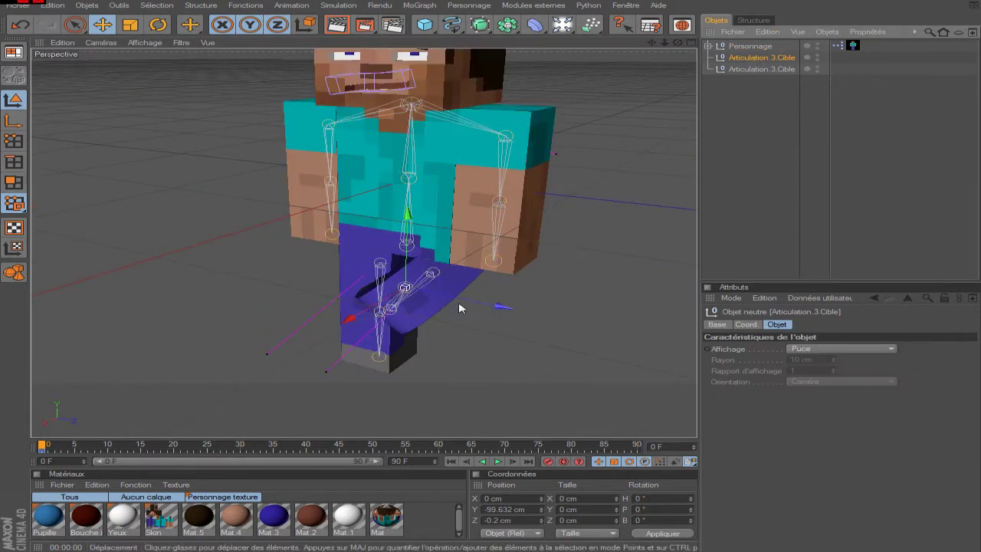
{"action": "left_click_drag", "start_coordinate": [460, 305], "coordinate": [475, 308]}
{"action": "left_click_drag", "start_coordinate": [421, 217], "coordinate": [422, 288]}
{"action": "left_click_drag", "start_coordinate": [515, 380], "coordinate": [529, 399]}
{"action": "left_click", "coordinate": [736, 204]}
Rename the first Articulation.3.Cible target as Cible pied gauche
{"action": "scroll", "coordinate": [630, 185], "scroll_direction": "up", "scroll_amount": 3}
{"action": "left_click_drag", "start_coordinate": [678, 43], "coordinate": [639, 51]}
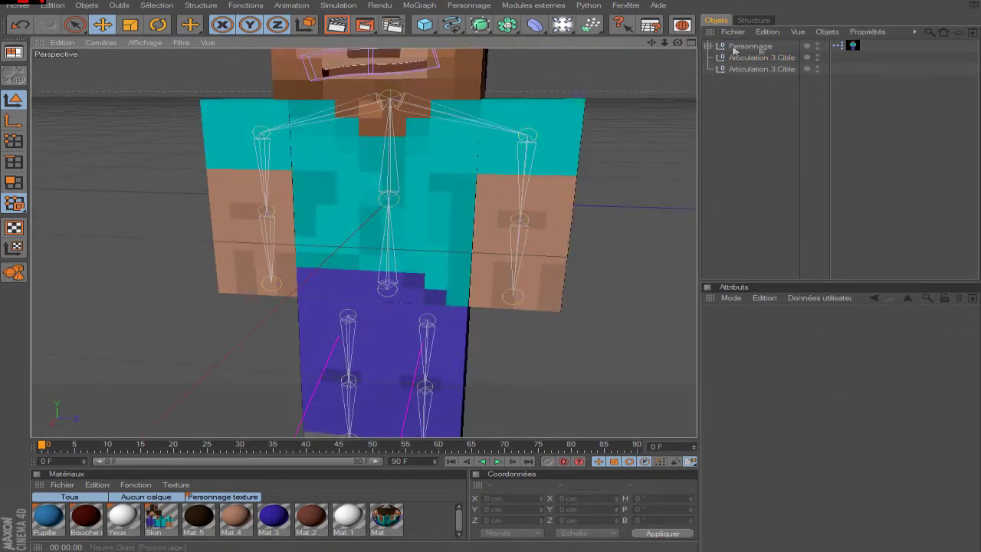
{"action": "left_click", "coordinate": [767, 59]}
{"action": "double_click", "coordinate": [767, 58]}
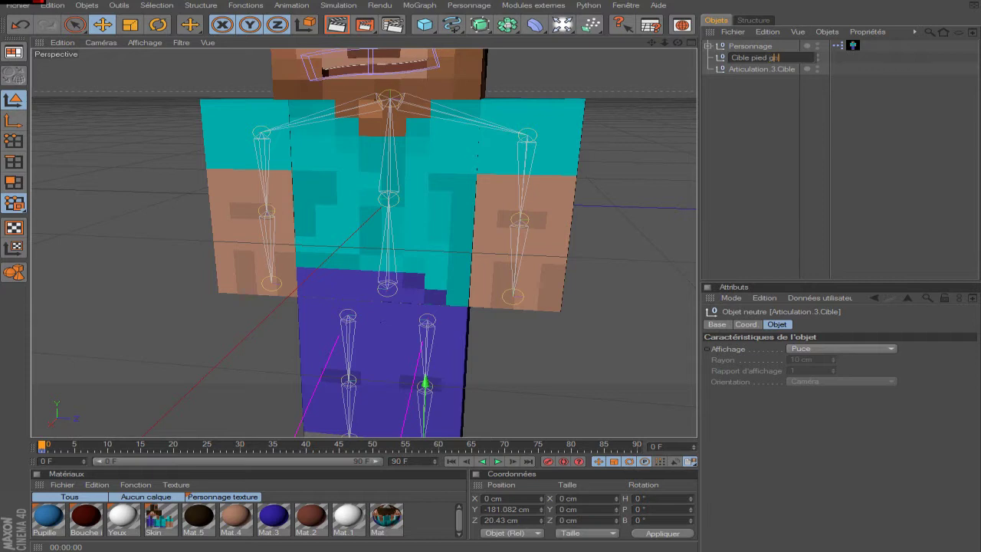
{"action": "key", "text": "Return"}
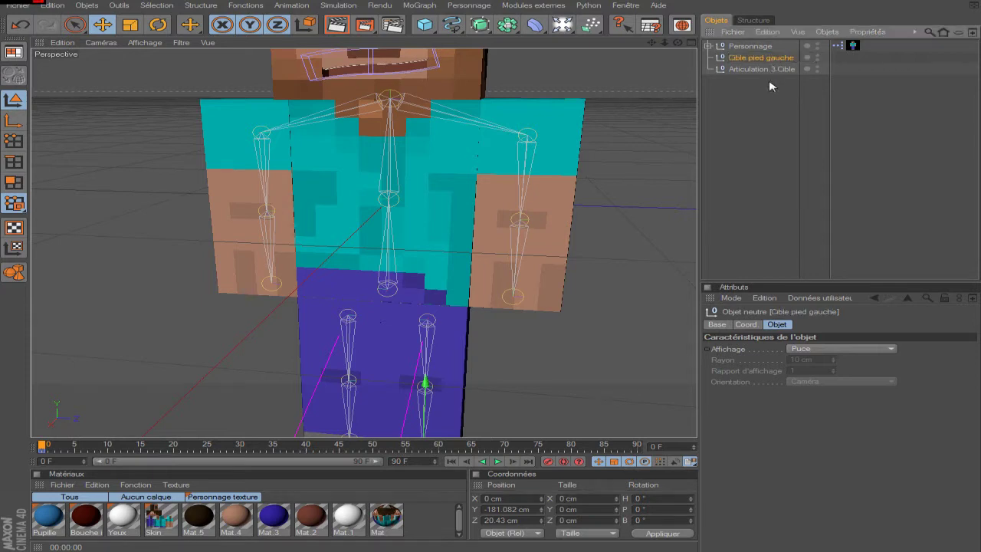
Rename the remaining Articulation.3.Cible target as Cible pied droit
{"action": "double_click", "coordinate": [773, 69]}
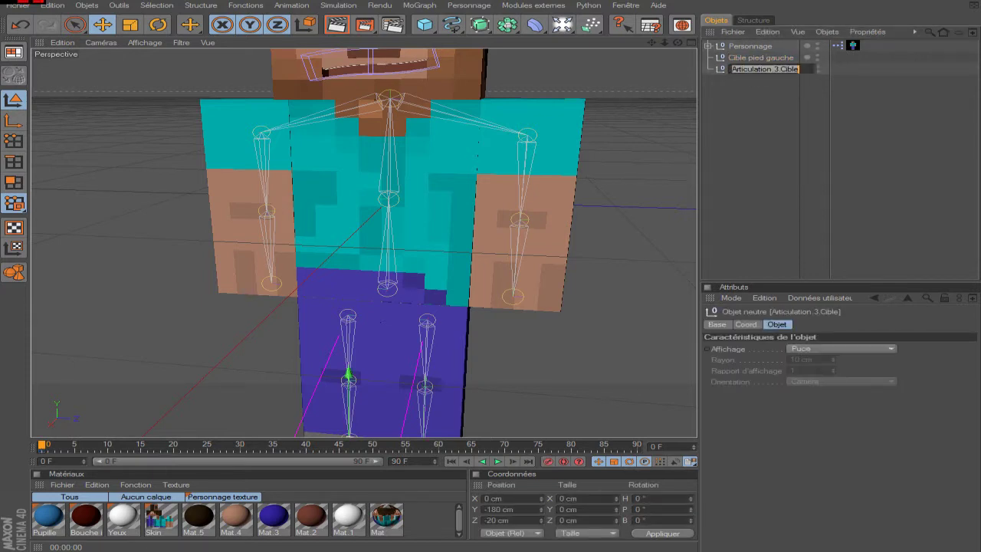
{"action": "type", "text": "Cible pied d"}
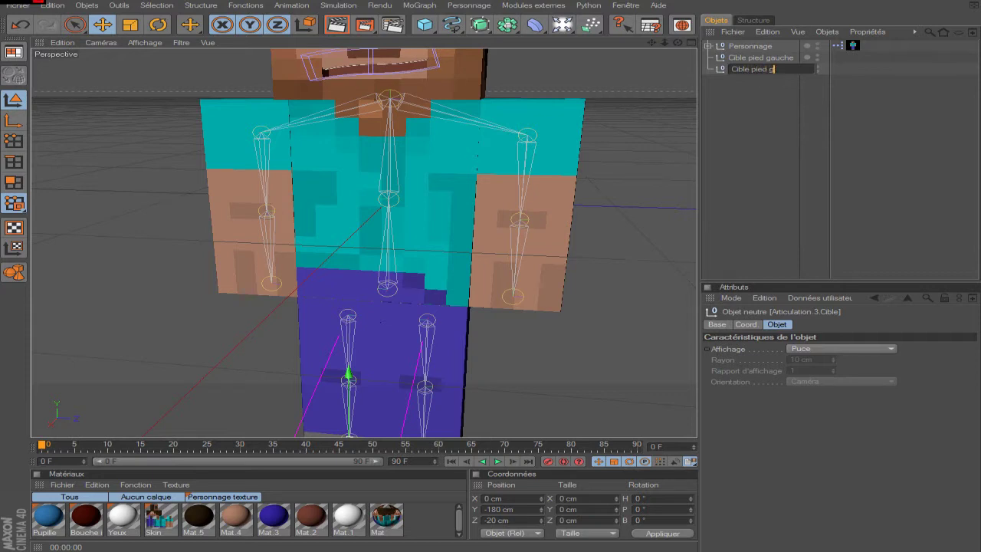
{"action": "type", "text": "roit"}
{"action": "key", "text": "Return"}
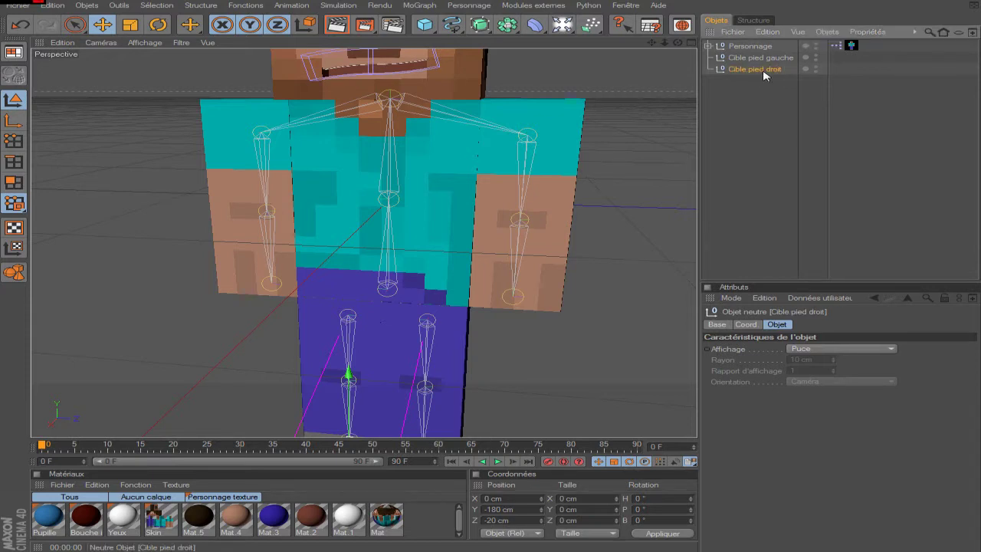
{"action": "left_click", "coordinate": [758, 92]}
Examine the legs and the positions of the two foot targets relative to the Personnage object from several angles
{"action": "left_click_drag", "start_coordinate": [651, 42], "coordinate": [610, 18]}
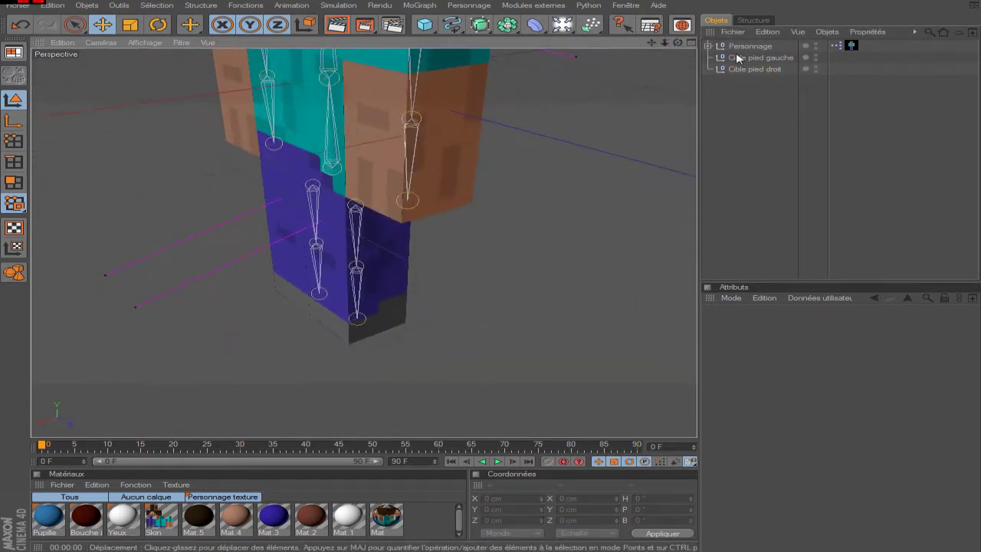
{"action": "left_click", "coordinate": [737, 59]}
{"action": "scroll", "coordinate": [483, 247], "scroll_direction": "up", "scroll_amount": 1}
{"action": "left_click_drag", "start_coordinate": [663, 43], "coordinate": [491, 220]}
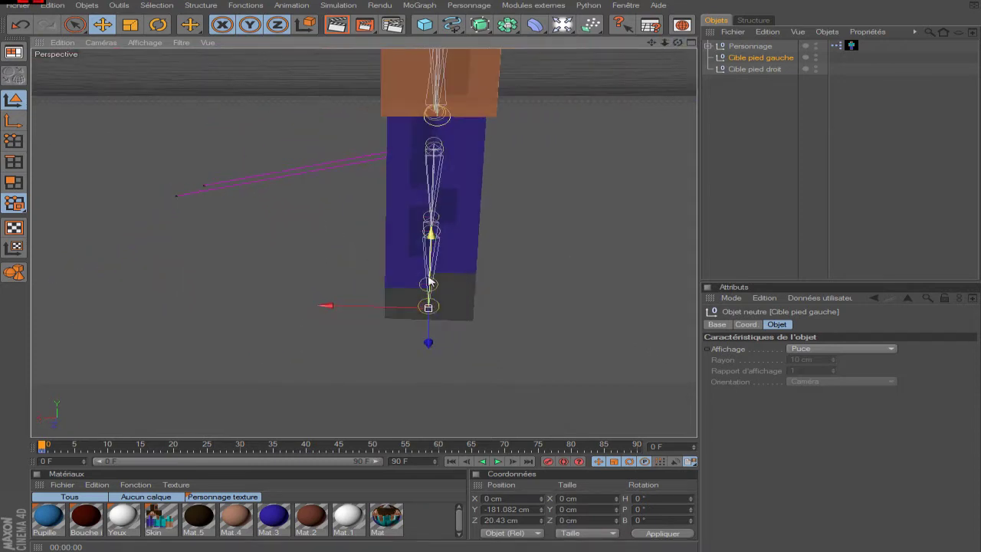
{"action": "left_click", "coordinate": [747, 46]}
{"action": "scroll", "coordinate": [611, 114], "scroll_direction": "down", "scroll_amount": 2}
{"action": "left_click_drag", "start_coordinate": [652, 43], "coordinate": [735, 52]}
{"action": "left_click", "coordinate": [747, 58]}
{"action": "left_click", "coordinate": [744, 69]}
{"action": "scroll", "coordinate": [663, 176], "scroll_direction": "up", "scroll_amount": 3}
{"action": "left_click_drag", "start_coordinate": [652, 43], "coordinate": [728, 31]}
{"action": "left_click", "coordinate": [759, 58]}
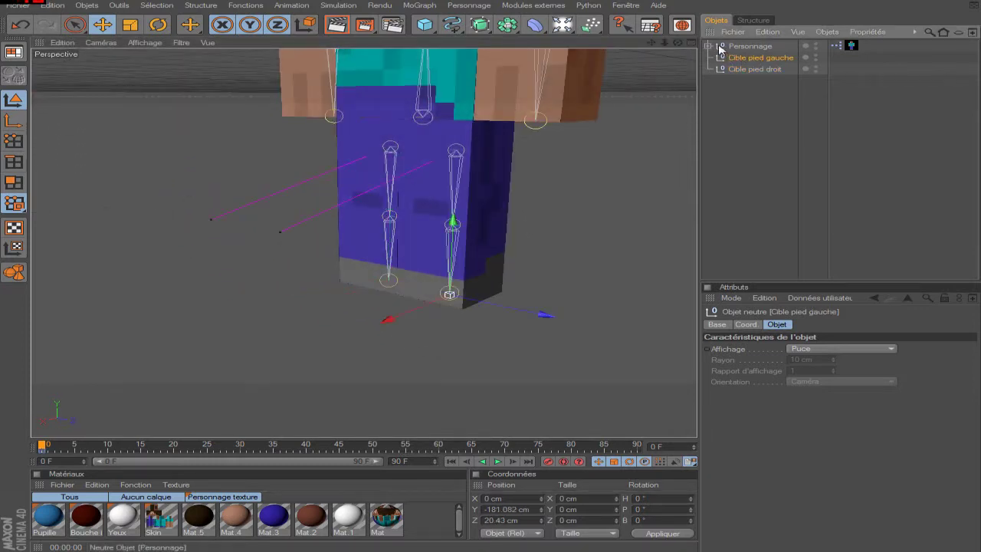
{"action": "left_click", "coordinate": [751, 47]}
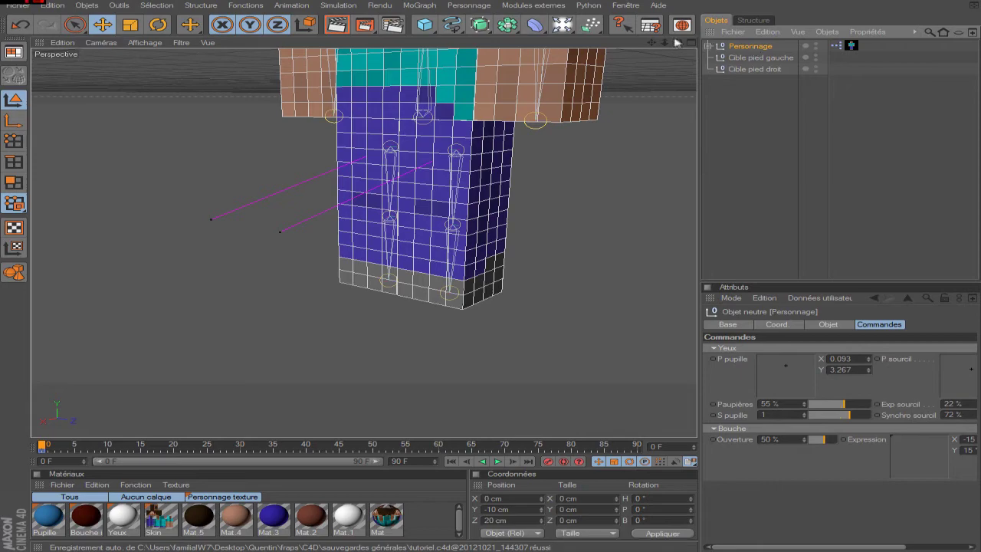
{"action": "left_click_drag", "start_coordinate": [652, 44], "coordinate": [652, 44]}
{"action": "left_click", "coordinate": [760, 145]}
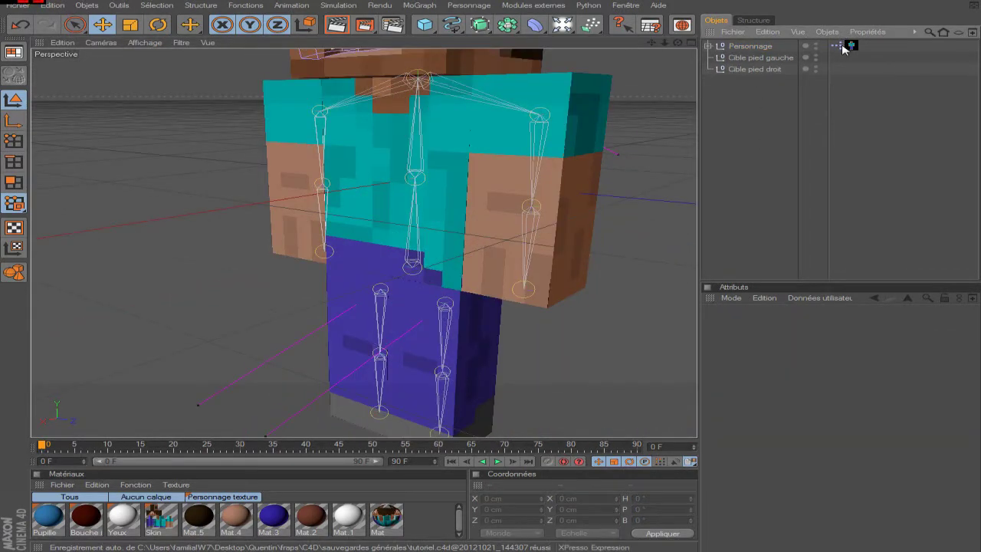
Add Cible pied gauche and Cible pied droit as nodes in an empty area of Personnage's XPresso graph
{"action": "left_click", "coordinate": [836, 45]}
{"action": "double_click", "coordinate": [837, 46]}
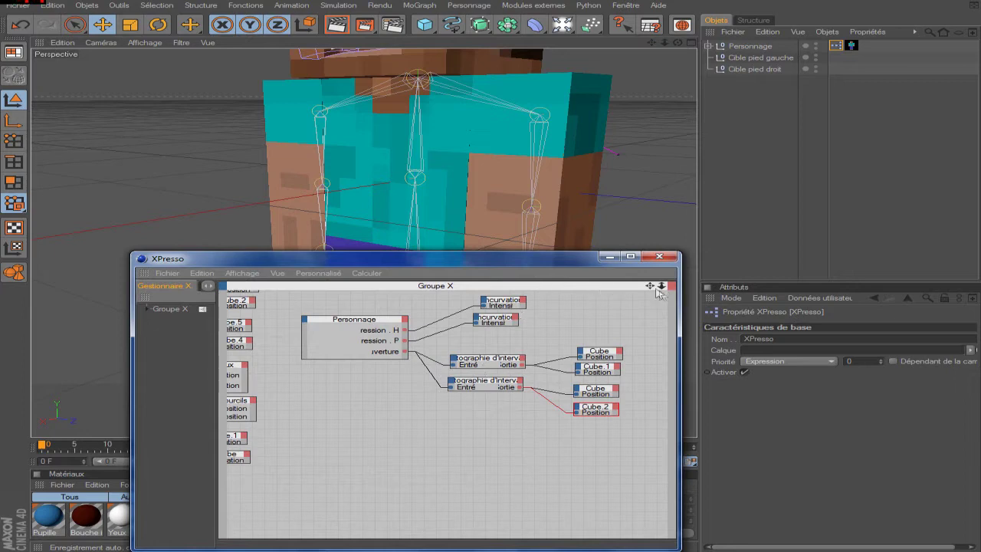
{"action": "left_click_drag", "start_coordinate": [650, 286], "coordinate": [704, 232]}
{"action": "left_click", "coordinate": [755, 57]}
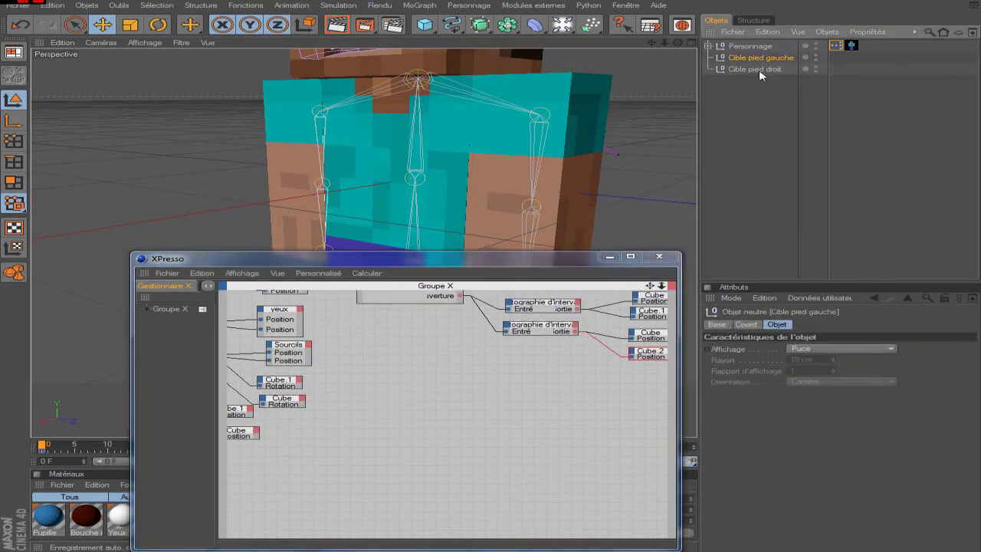
{"action": "left_click", "coordinate": [757, 69], "text": "ctrl"}
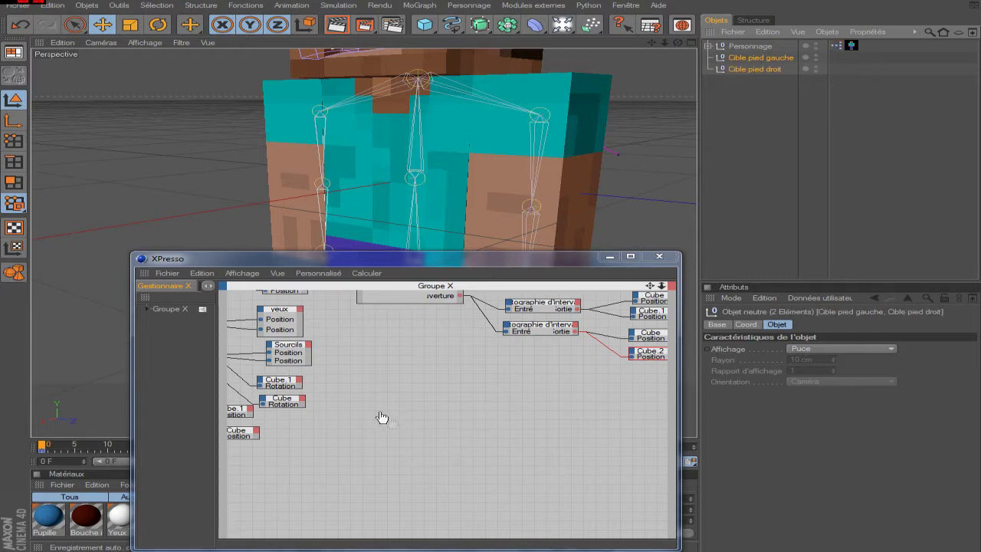
{"action": "left_click_drag", "start_coordinate": [382, 418], "coordinate": [391, 417]}
{"action": "left_click_drag", "start_coordinate": [644, 255], "coordinate": [706, 306]}
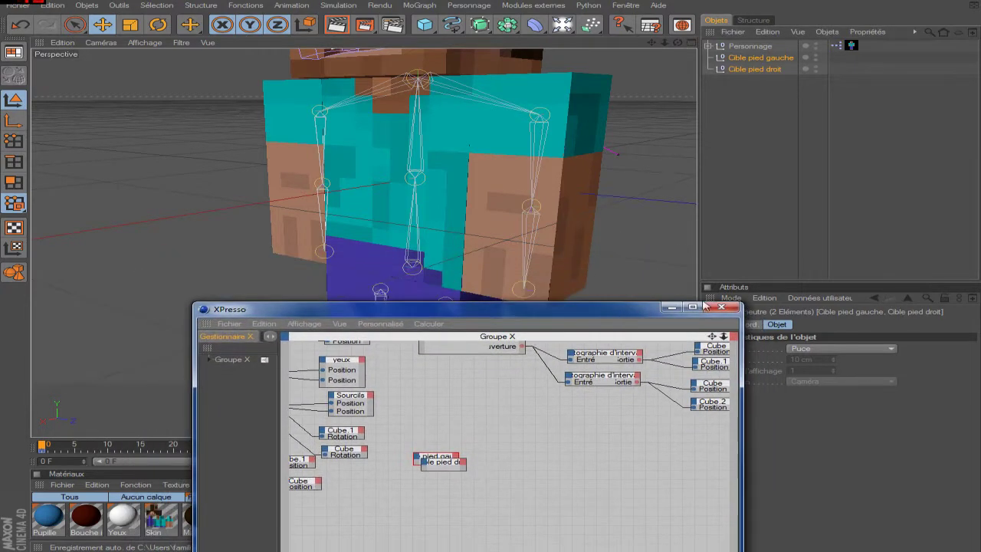
{"action": "left_click", "coordinate": [705, 305]}
Centre the Personnage object's axis without moving the model by setting its Y and Z positions to 0 cm in object axis mode
{"action": "left_click", "coordinate": [764, 46]}
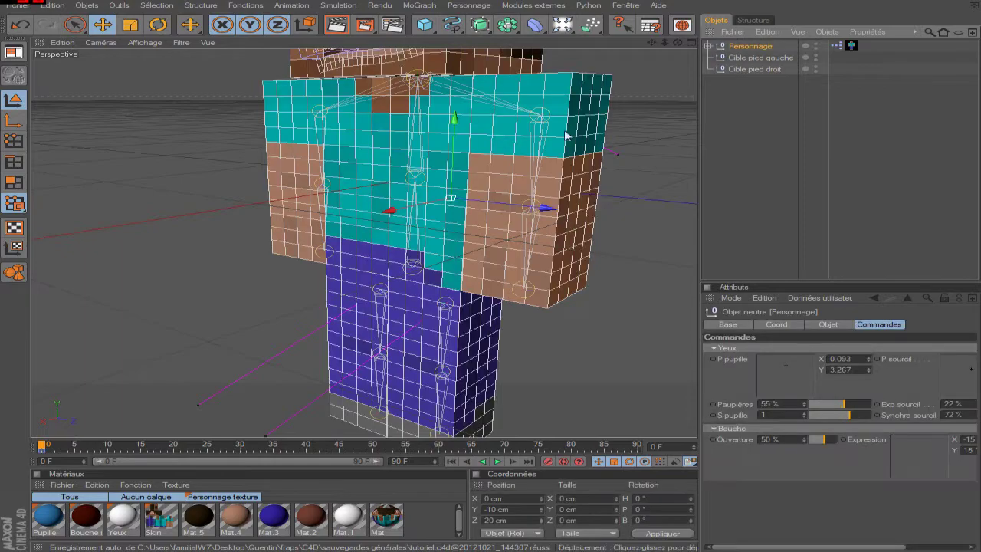
{"action": "scroll", "coordinate": [564, 131], "scroll_direction": "down", "scroll_amount": 5}
{"action": "mouse_move", "coordinate": [678, 43]}
{"action": "left_mouse_down"}
{"action": "mouse_move", "coordinate": [617, 45]}
{"action": "mouse_move", "coordinate": [671, 40]}
{"action": "left_mouse_up"}
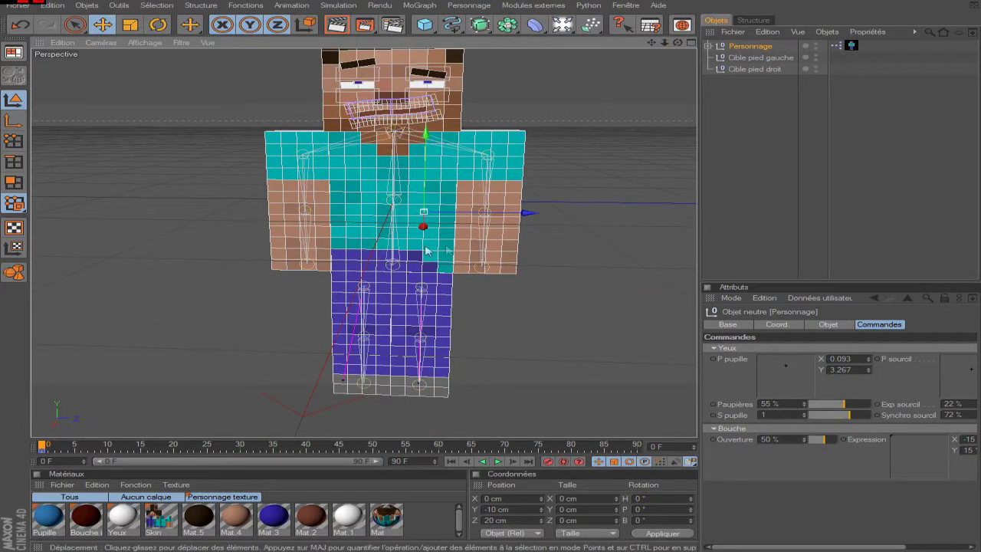
{"action": "left_click_drag", "start_coordinate": [677, 42], "coordinate": [627, 188]}
{"action": "left_click_drag", "start_coordinate": [677, 42], "coordinate": [713, 45]}
{"action": "left_click_drag", "start_coordinate": [650, 45], "coordinate": [679, 13]}
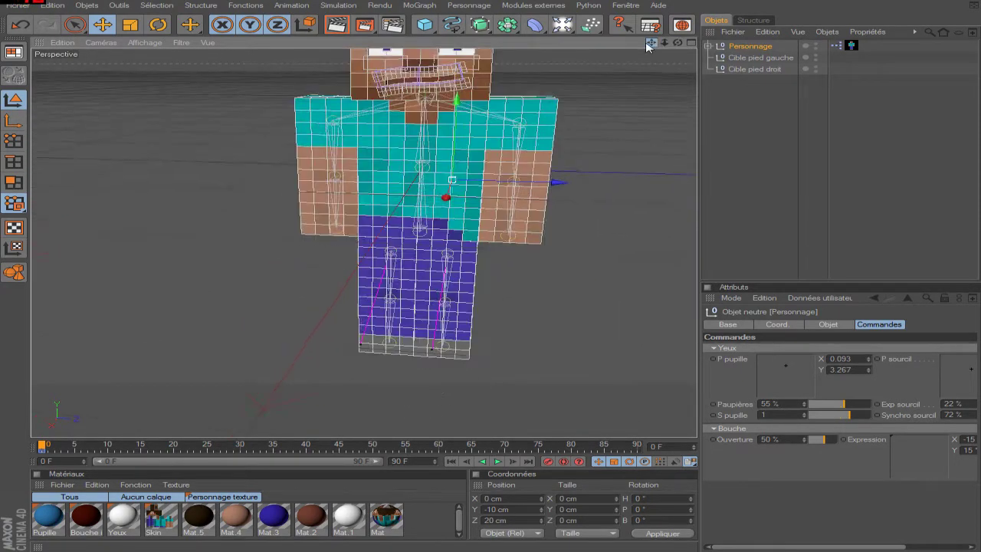
{"action": "left_click", "coordinate": [18, 122]}
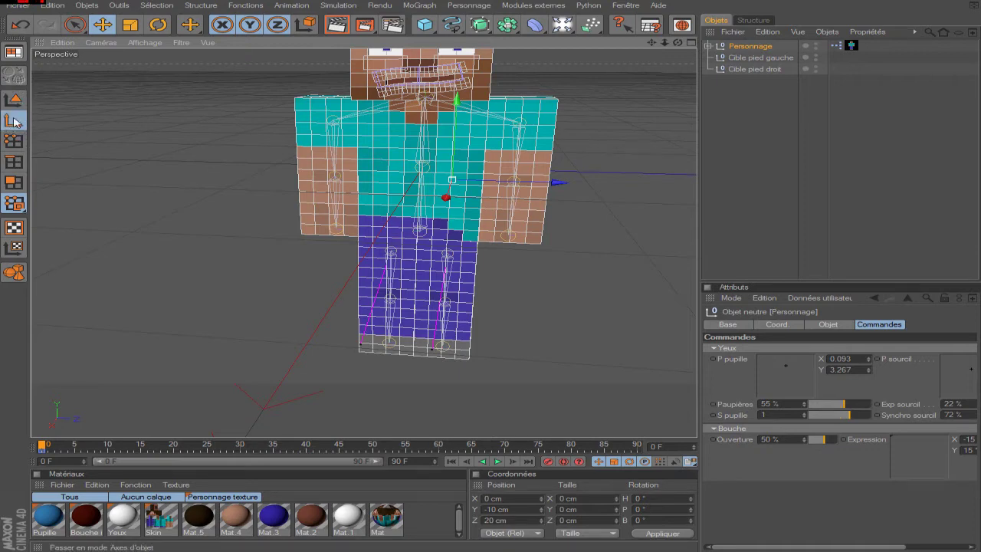
{"action": "scroll", "coordinate": [499, 192], "scroll_direction": "up", "scroll_amount": 3}
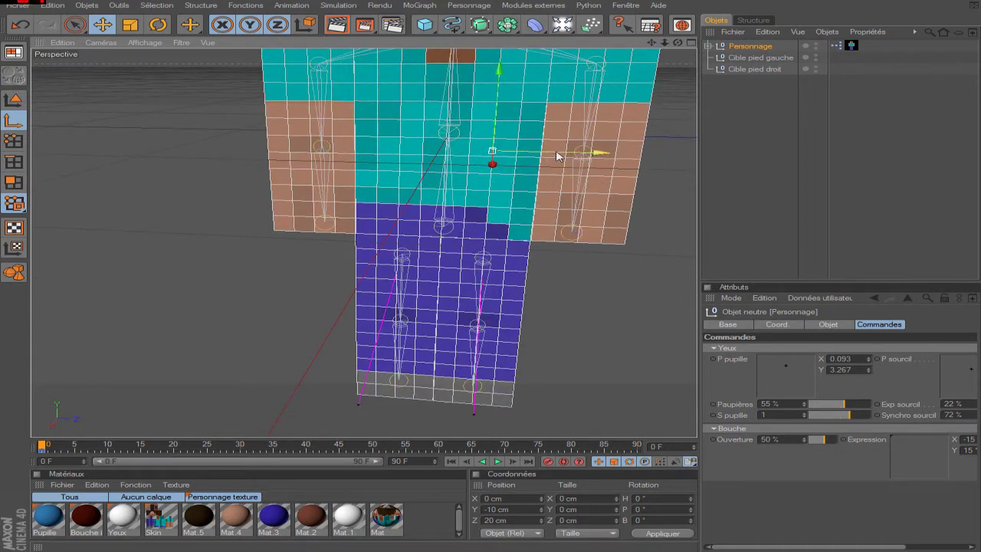
{"action": "left_click", "coordinate": [510, 509]}
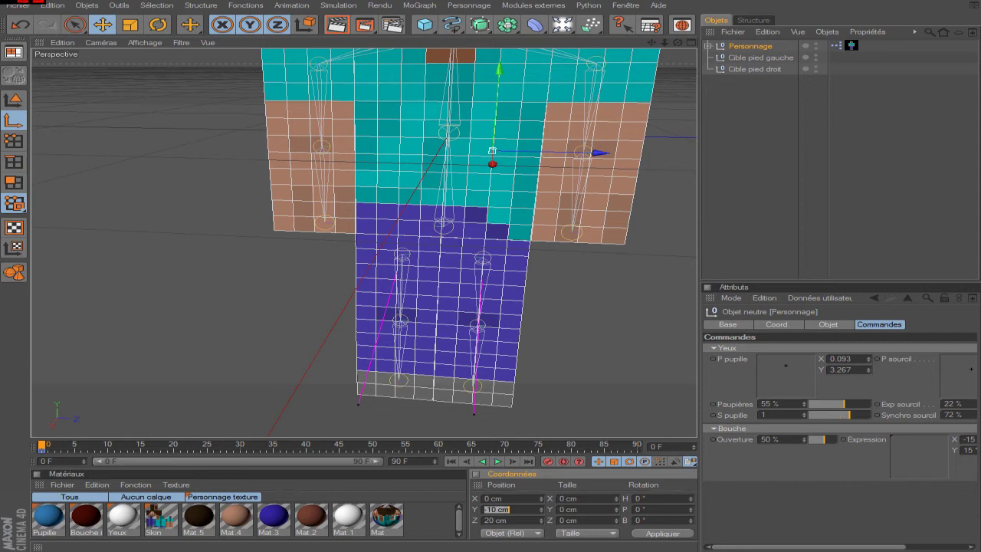
{"action": "key", "text": "Return"}
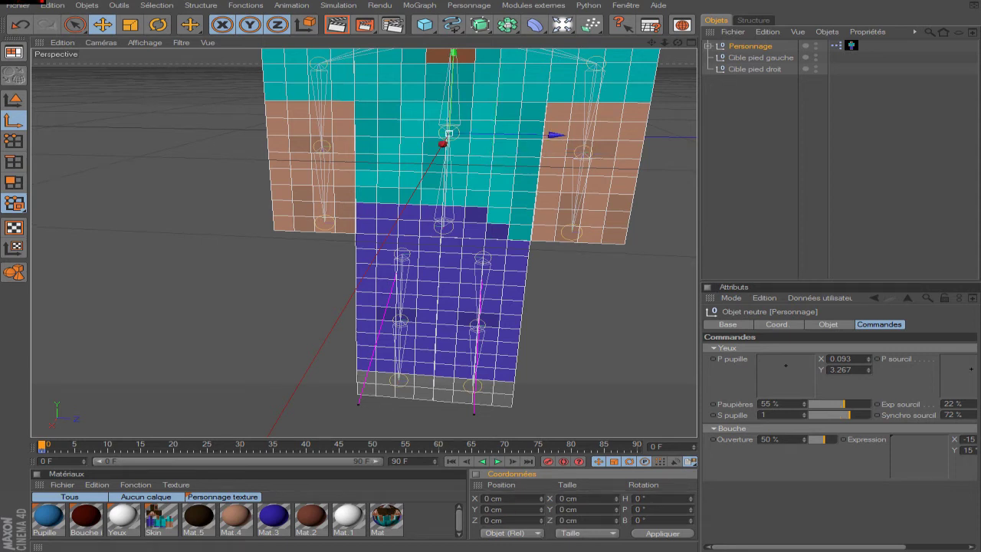
Lower the Personnage object's axis to Y -180 cm, level with the joints at the feet
{"action": "left_click_drag", "start_coordinate": [449, 108], "coordinate": [440, 311]}
{"action": "left_click_drag", "start_coordinate": [443, 229], "coordinate": [439, 289]}
{"action": "left_click_drag", "start_coordinate": [678, 43], "coordinate": [481, 244]}
{"action": "left_click_drag", "start_coordinate": [430, 310], "coordinate": [432, 324]}
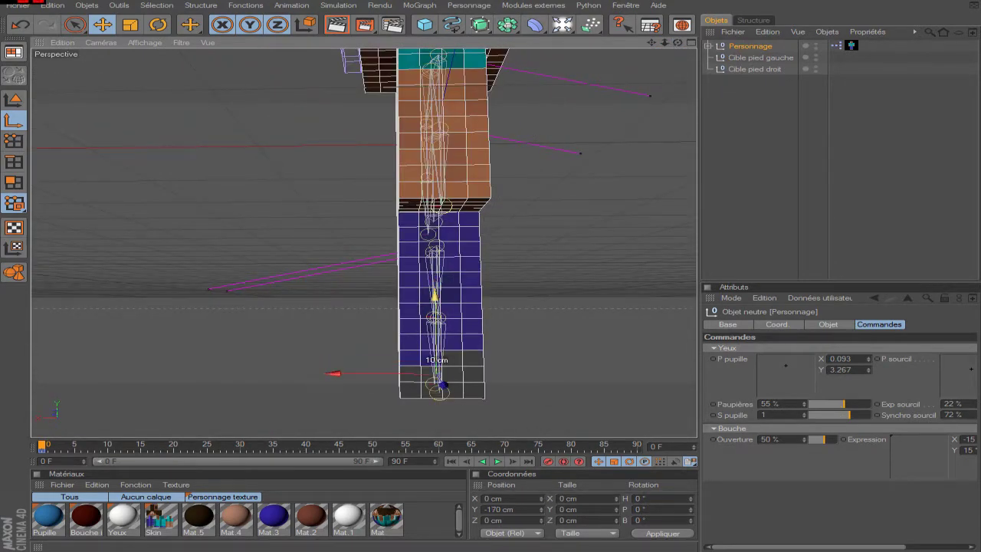
{"action": "left_click_drag", "start_coordinate": [678, 43], "coordinate": [105, 171]}
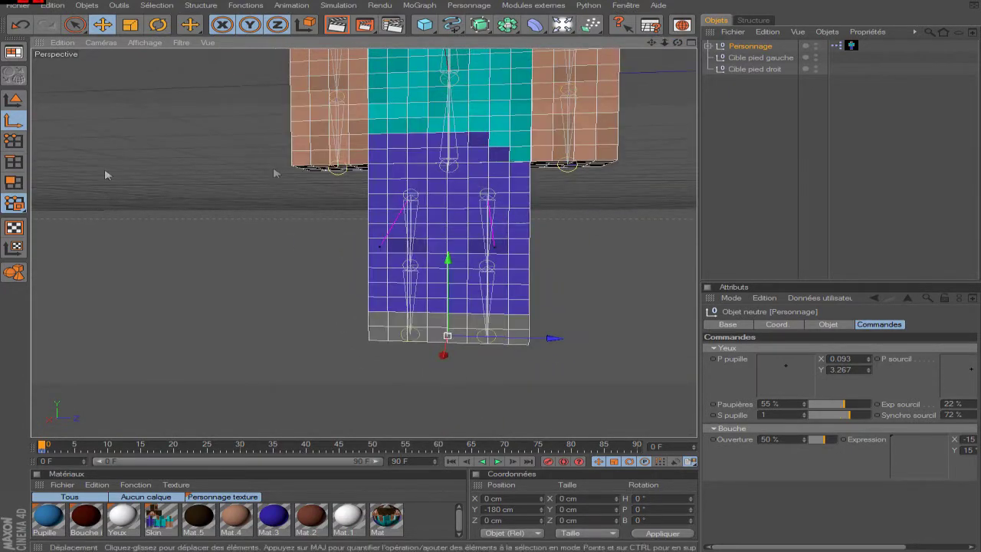
Return to model mode, then separate and widen the Cible pied gauche and Cible pied droit nodes in Personnage's XPresso graph
{"action": "left_click", "coordinate": [13, 99]}
{"action": "left_click", "coordinate": [774, 130]}
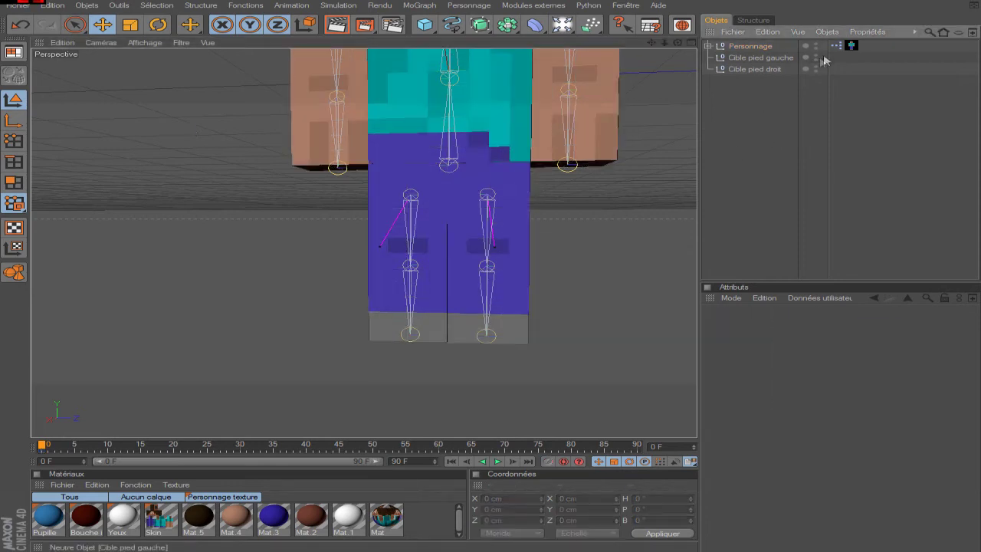
{"action": "double_click", "coordinate": [836, 46]}
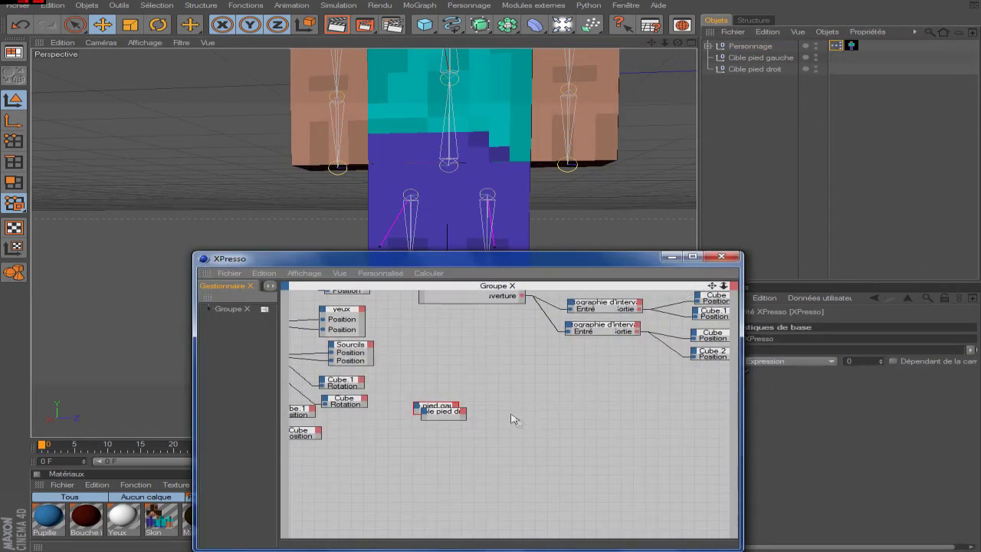
{"action": "left_click_drag", "start_coordinate": [458, 412], "coordinate": [456, 389]}
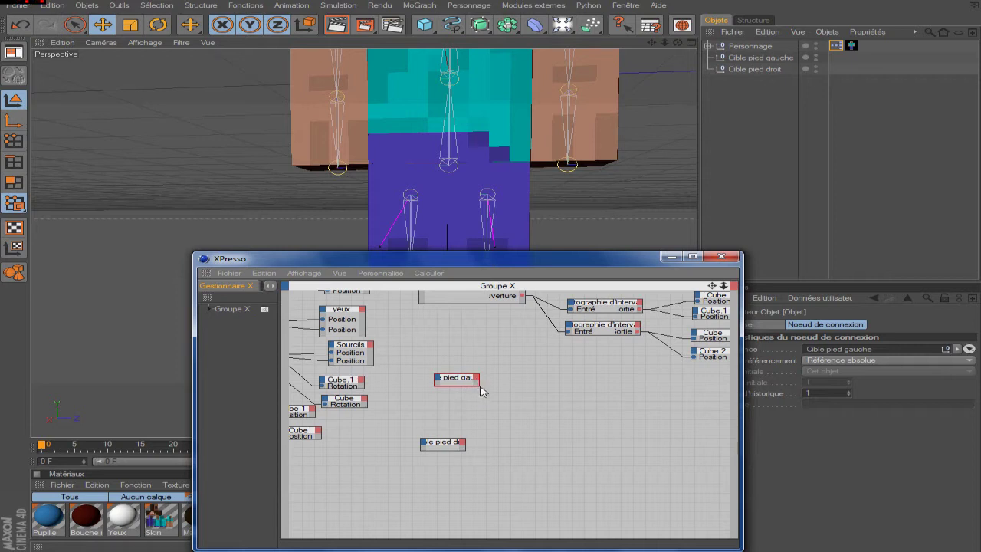
{"action": "left_click", "coordinate": [477, 392]}
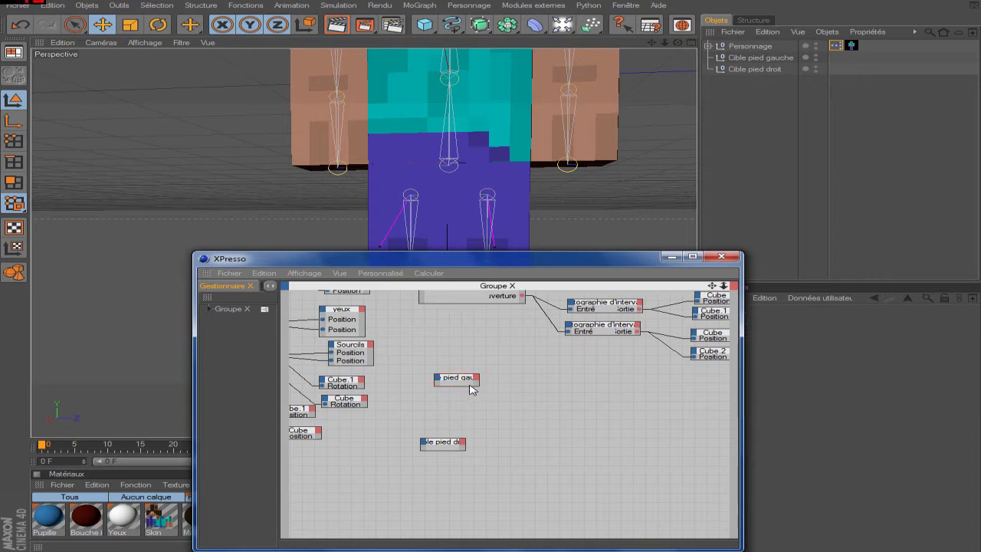
{"action": "left_click_drag", "start_coordinate": [471, 385], "coordinate": [505, 411]}
{"action": "left_click_drag", "start_coordinate": [449, 446], "coordinate": [464, 428]}
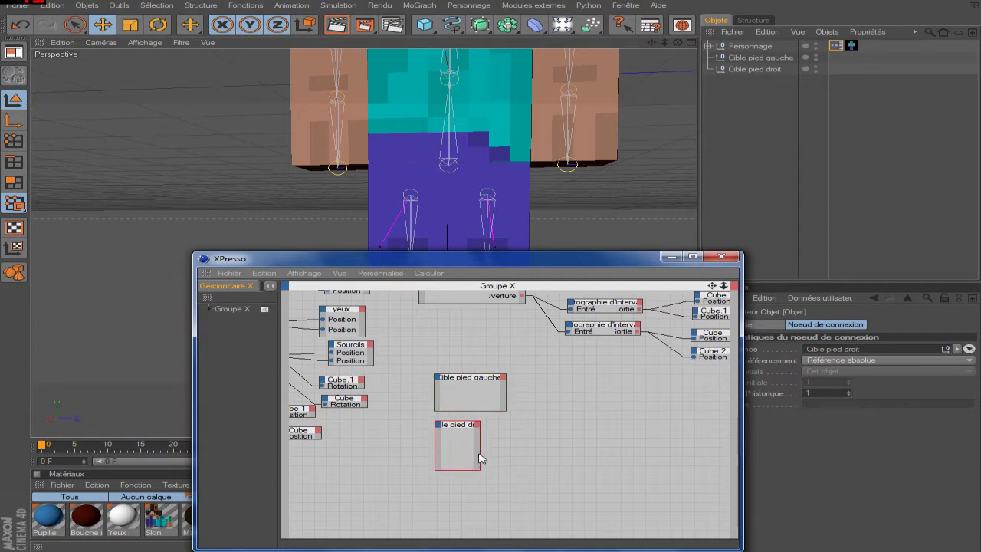
{"action": "left_click_drag", "start_coordinate": [479, 453], "coordinate": [512, 453]}
{"action": "left_click_drag", "start_coordinate": [471, 257], "coordinate": [580, 396]}
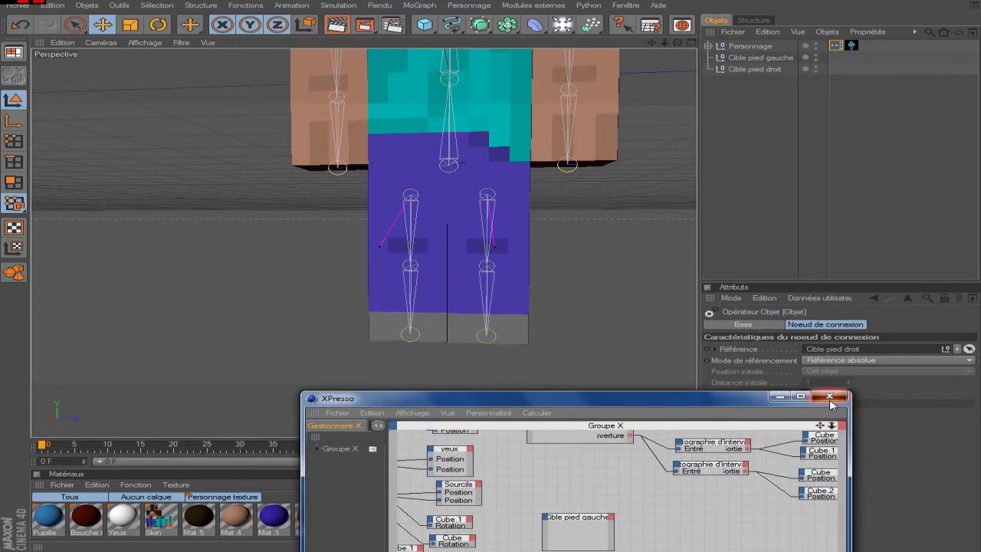
{"action": "left_click", "coordinate": [829, 396]}
{"action": "left_click_drag", "start_coordinate": [677, 43], "coordinate": [589, 77]}
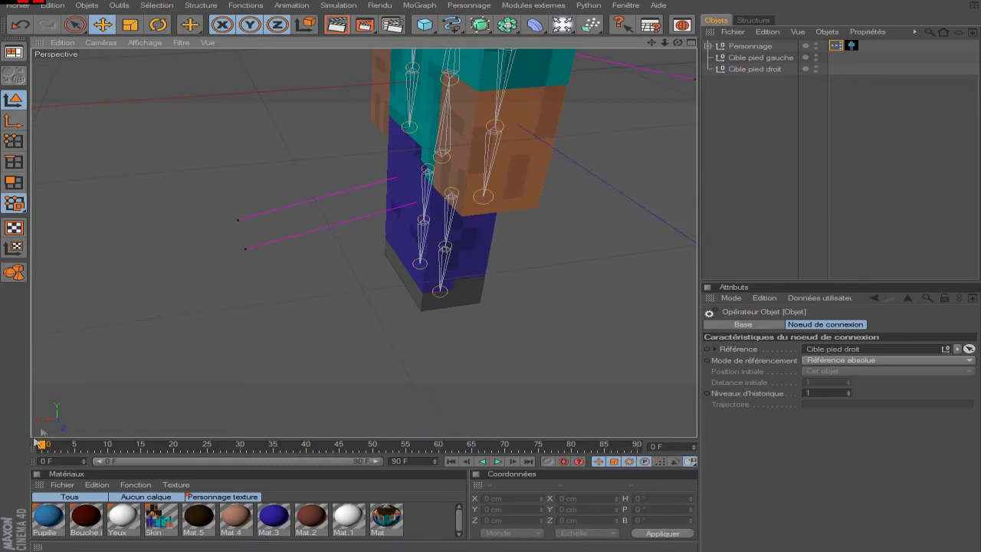
{"action": "left_click", "coordinate": [313, 550]}
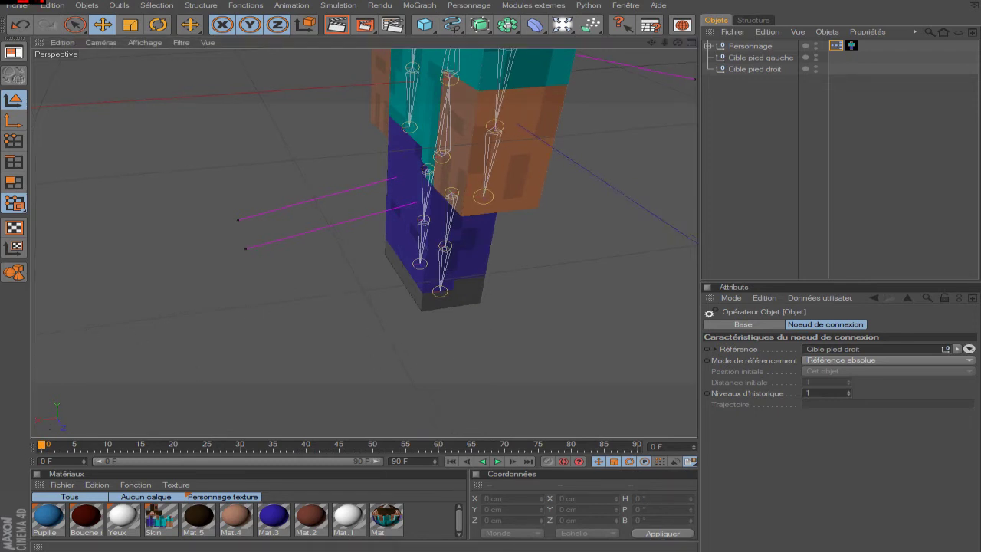
{"action": "left_click", "coordinate": [712, 111]}
{"action": "left_click", "coordinate": [471, 179]}
Add a Position . X output port to both the Cible pied gauche and Cible pied droit nodes in Personnage's XPresso graph
{"action": "left_click", "coordinate": [836, 46]}
{"action": "double_click", "coordinate": [835, 46]}
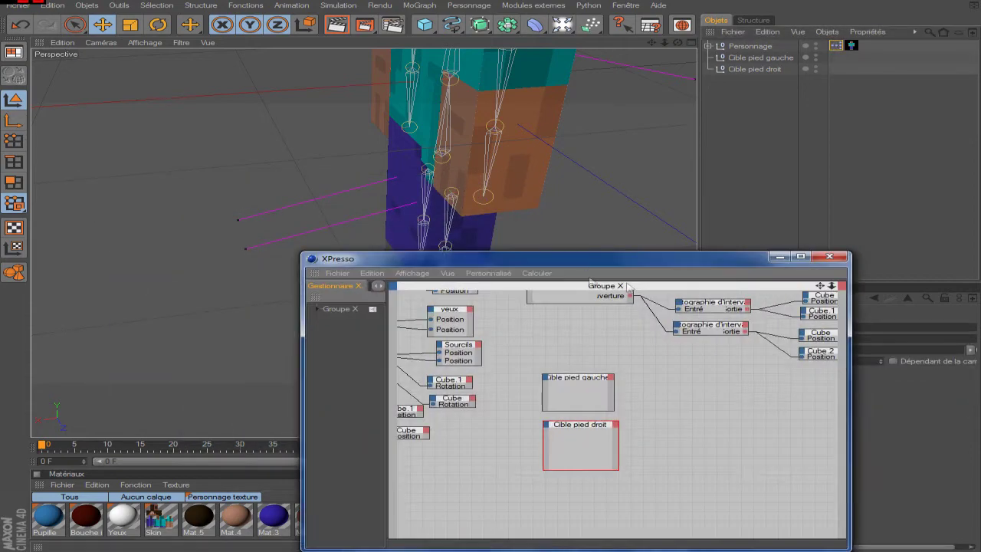
{"action": "left_click_drag", "start_coordinate": [619, 267], "coordinate": [658, 99]}
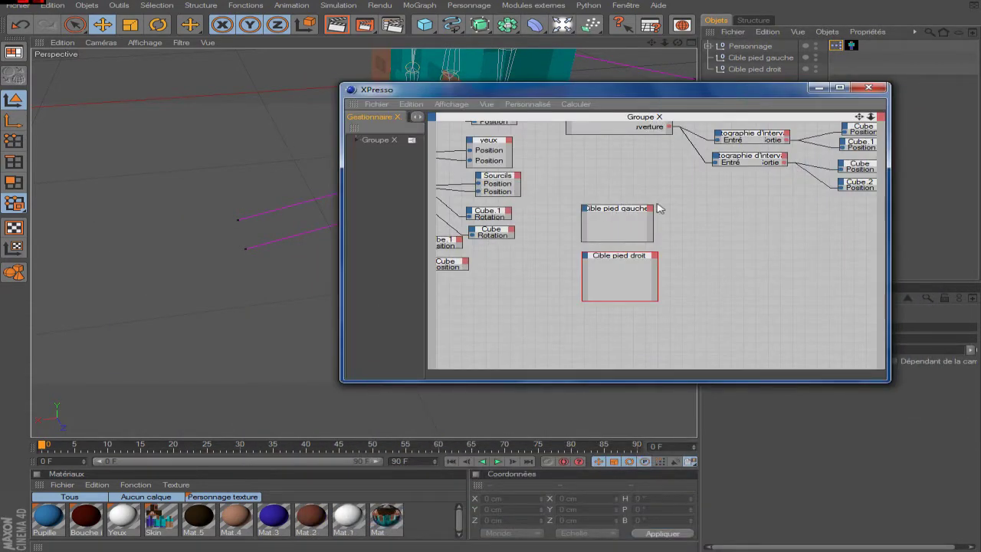
{"action": "left_click", "coordinate": [650, 208]}
{"action": "mouse_move", "coordinate": [705, 238]}
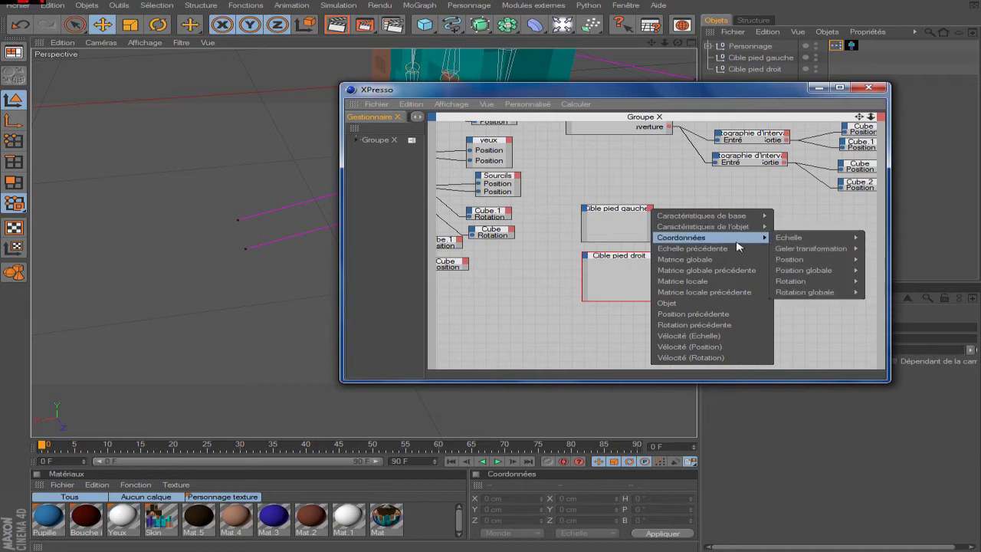
{"action": "mouse_move", "coordinate": [789, 259]}
{"action": "left_click", "coordinate": [881, 261]}
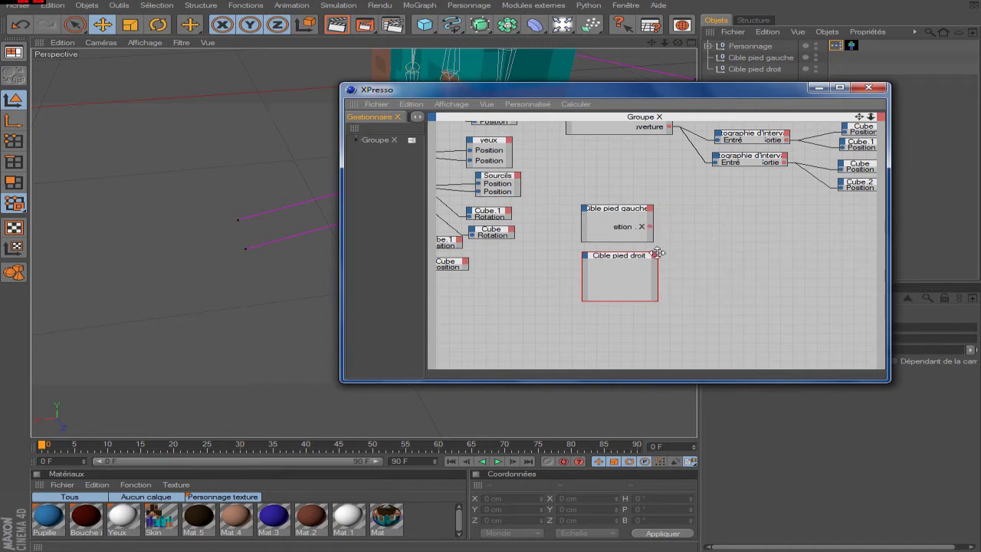
{"action": "left_click", "coordinate": [657, 256]}
{"action": "mouse_move", "coordinate": [708, 283]}
{"action": "mouse_move", "coordinate": [801, 304]}
{"action": "left_click", "coordinate": [901, 316]}
{"action": "left_click_drag", "start_coordinate": [641, 92], "coordinate": [619, 217]}
{"action": "left_click", "coordinate": [845, 205]}
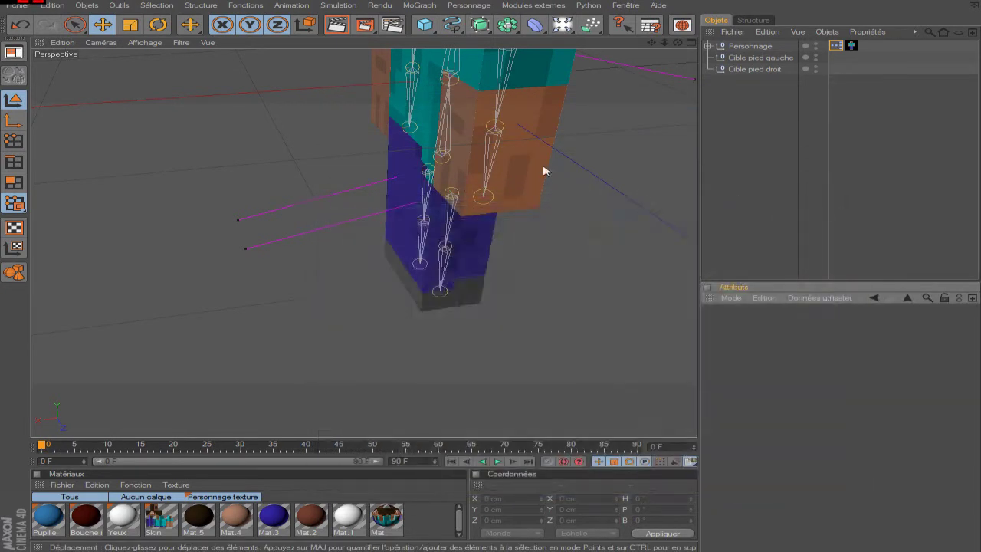
Move Cible pied gauche forward along the X axis to about 41 cm
{"action": "left_click_drag", "start_coordinate": [545, 169], "coordinate": [582, 177], "text": "alt"}
{"action": "left_click", "coordinate": [760, 57]}
{"action": "left_click_drag", "start_coordinate": [413, 322], "coordinate": [332, 333]}
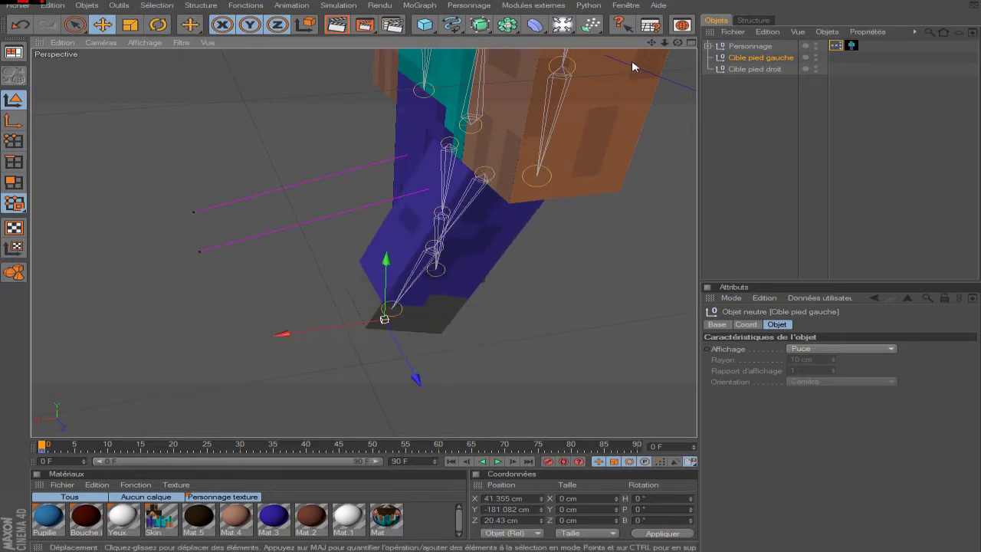
{"action": "left_click_drag", "start_coordinate": [677, 42], "coordinate": [650, 68]}
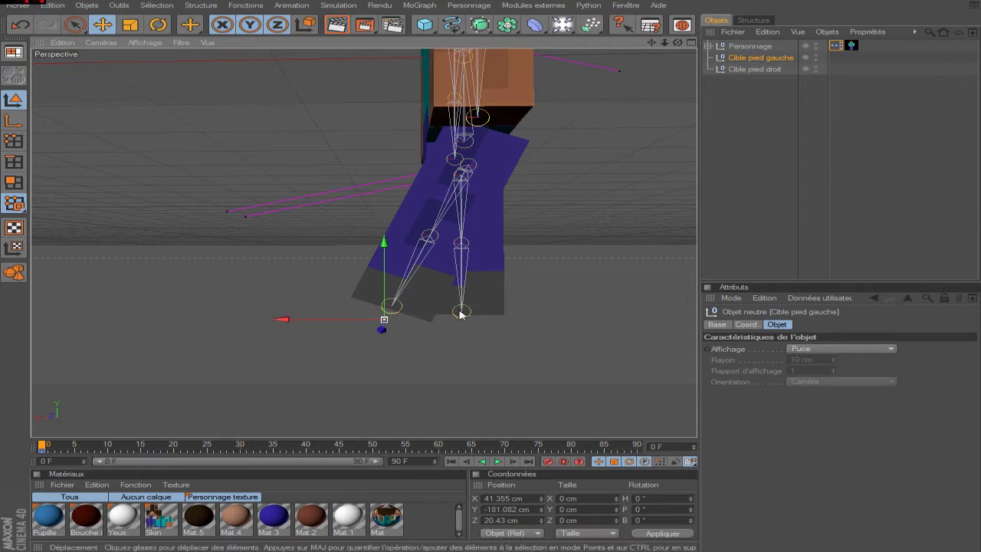
Add a Maths node set to Addition beside the two foot target nodes in Personnage's XPresso graph
{"action": "double_click", "coordinate": [837, 46]}
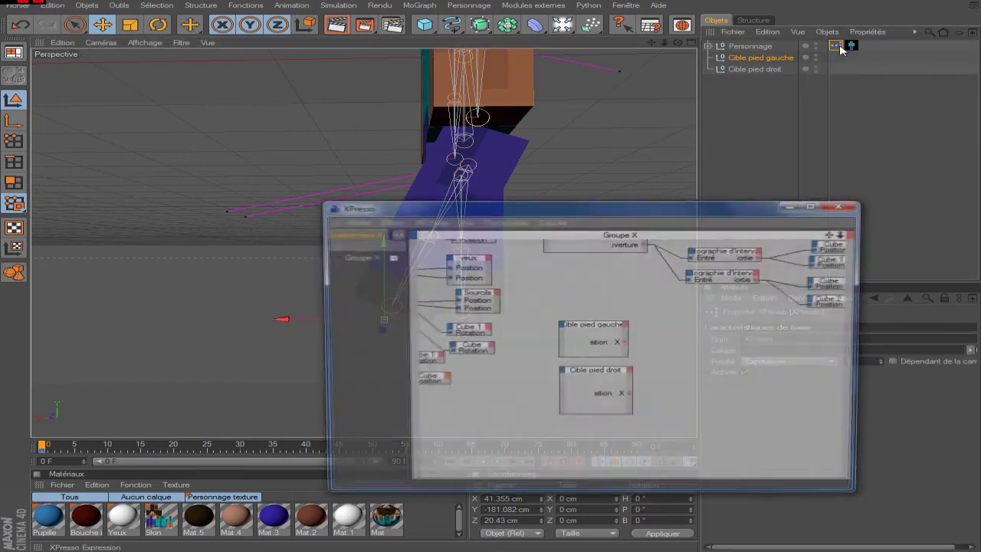
{"action": "mouse_move", "coordinate": [706, 353]}
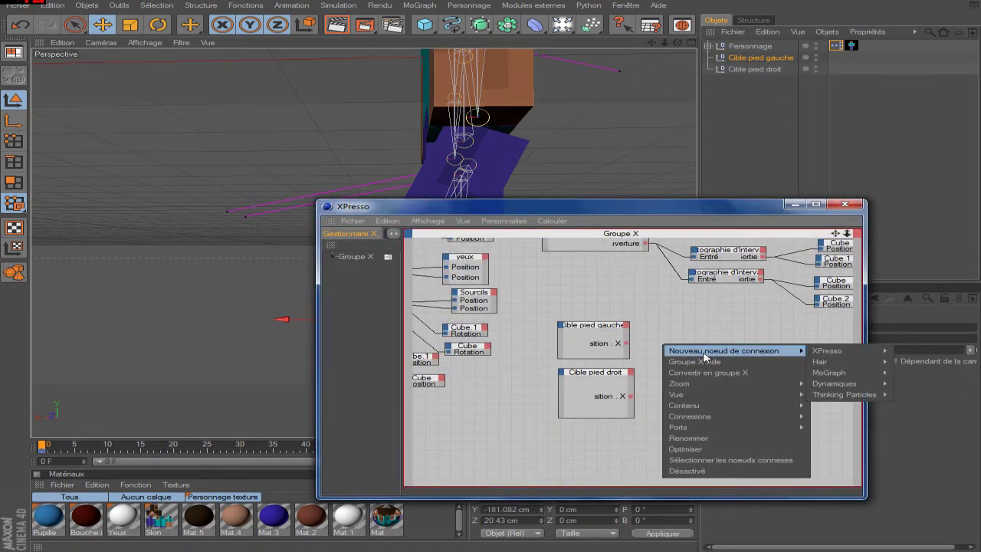
{"action": "mouse_move", "coordinate": [847, 357]}
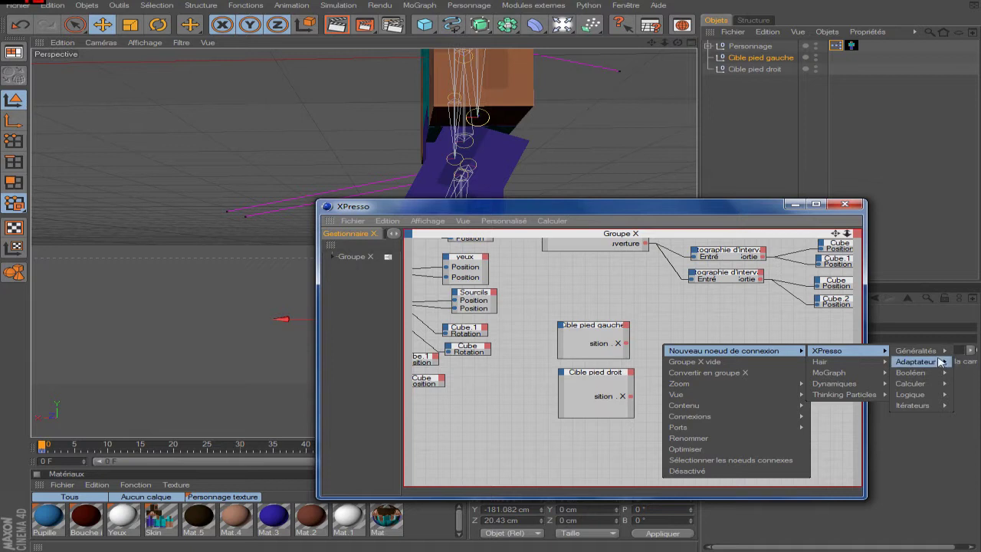
{"action": "mouse_move", "coordinate": [912, 383]}
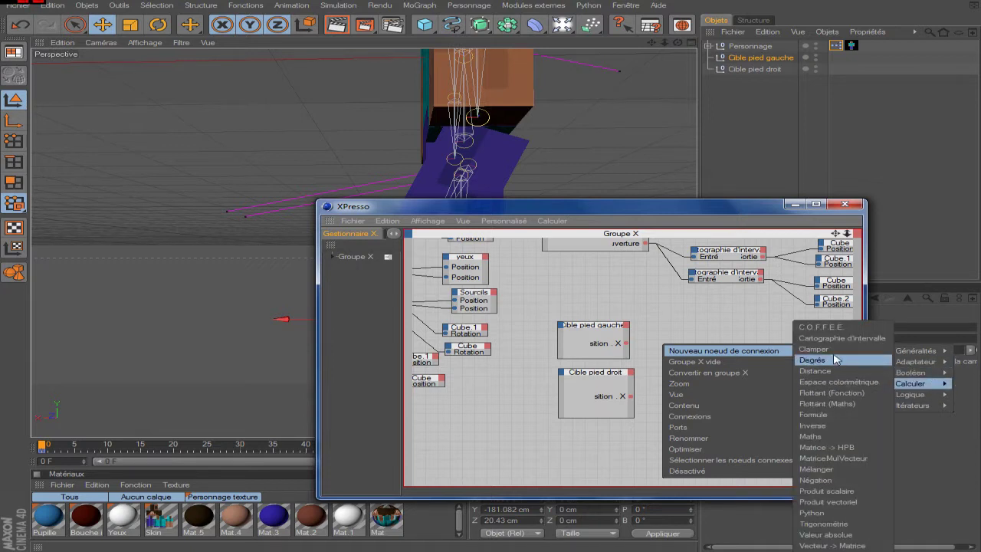
{"action": "left_click", "coordinate": [843, 442]}
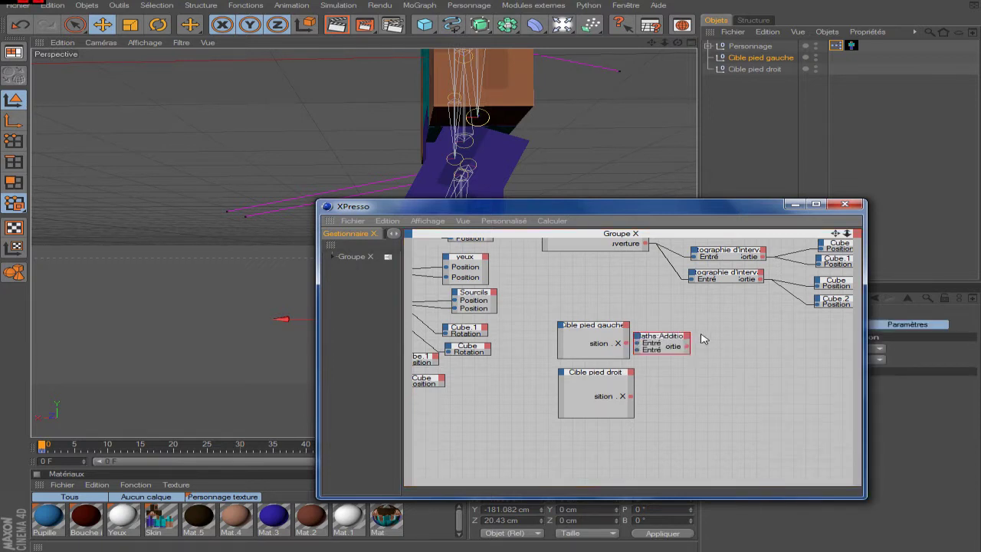
{"action": "left_click_drag", "start_coordinate": [671, 346], "coordinate": [688, 347]}
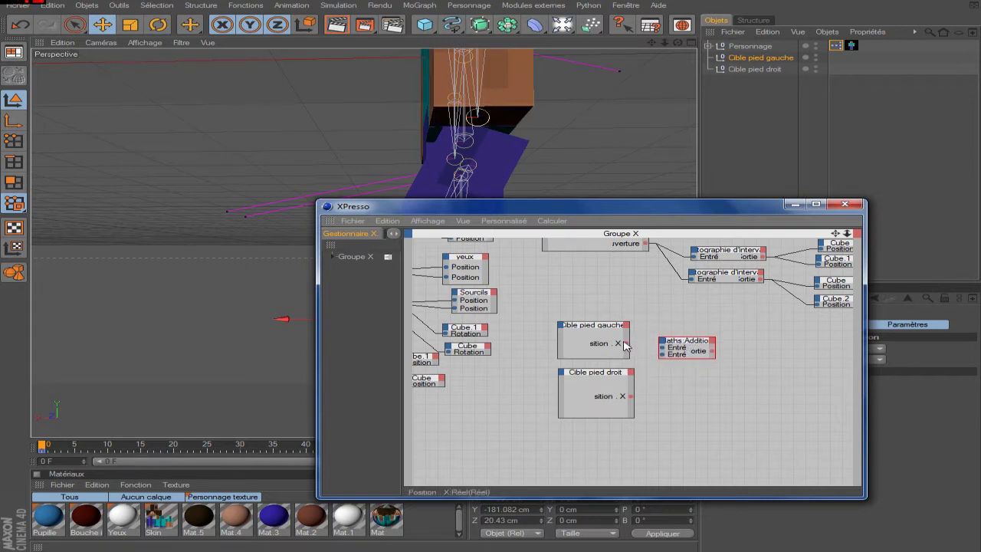
Connect the Position . X outputs of both foot targets to the two inputs of the Addition node
{"action": "left_click_drag", "start_coordinate": [665, 349], "coordinate": [665, 352]}
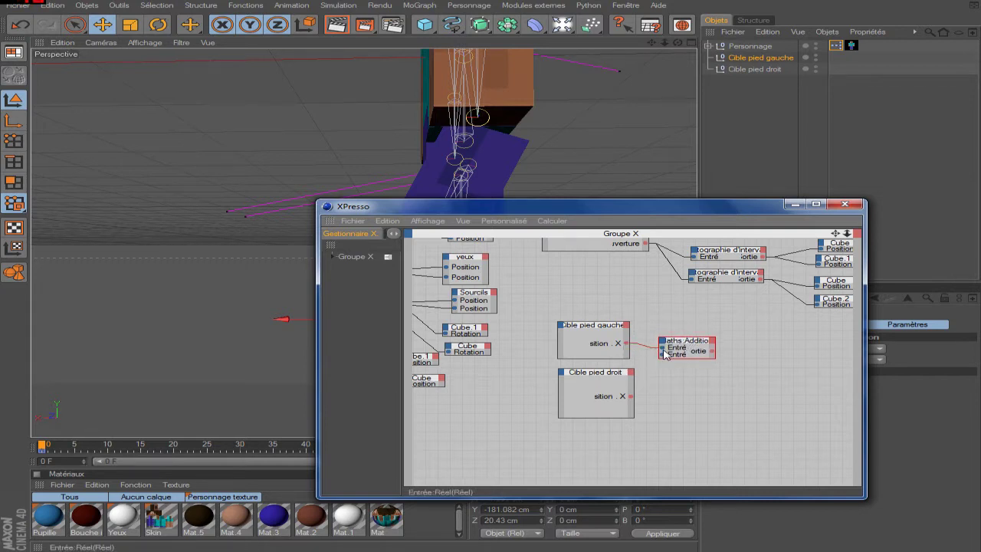
{"action": "left_click_drag", "start_coordinate": [633, 401], "coordinate": [632, 398]}
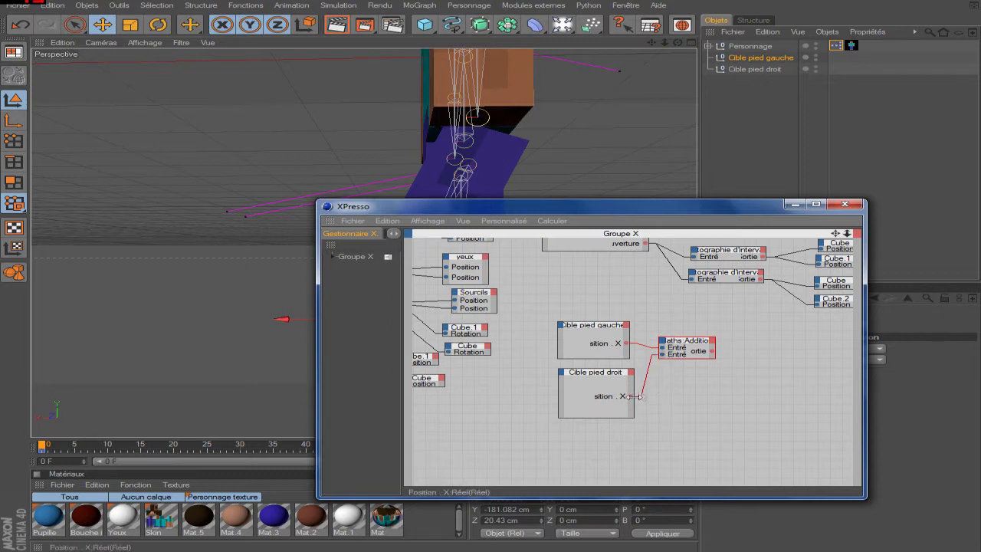
{"action": "left_click_drag", "start_coordinate": [674, 346], "coordinate": [687, 362]}
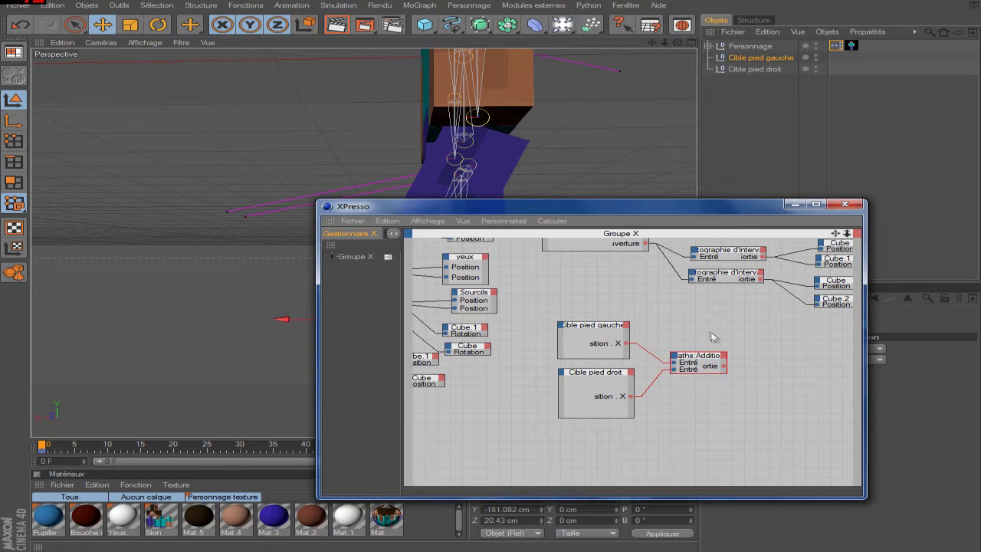
Duplicate the Addition node and set the copy's function to Division with a second input of 2
{"action": "left_click_drag", "start_coordinate": [694, 360], "coordinate": [797, 368], "text": "ctrl"}
{"action": "left_click_drag", "start_coordinate": [708, 217], "coordinate": [519, 157]}
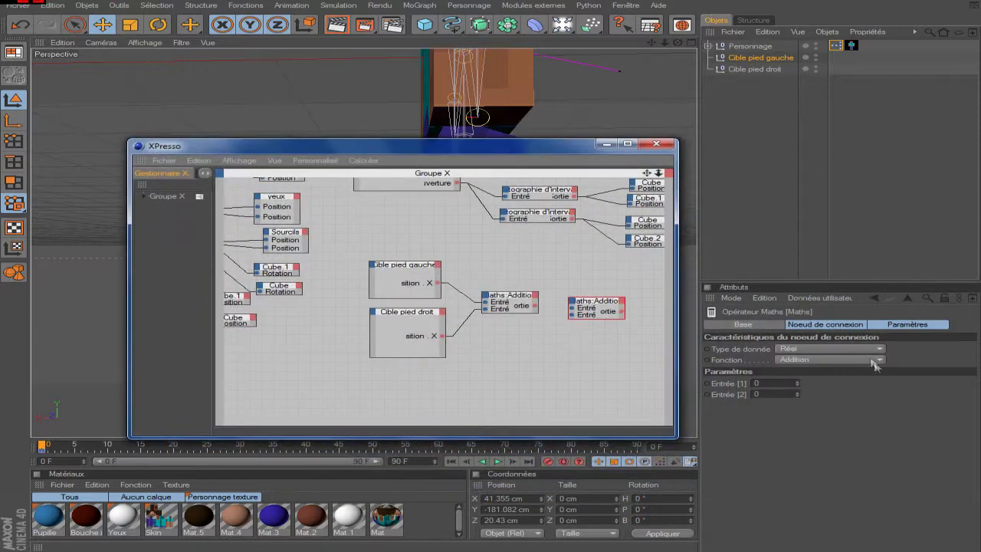
{"action": "left_click", "coordinate": [855, 360]}
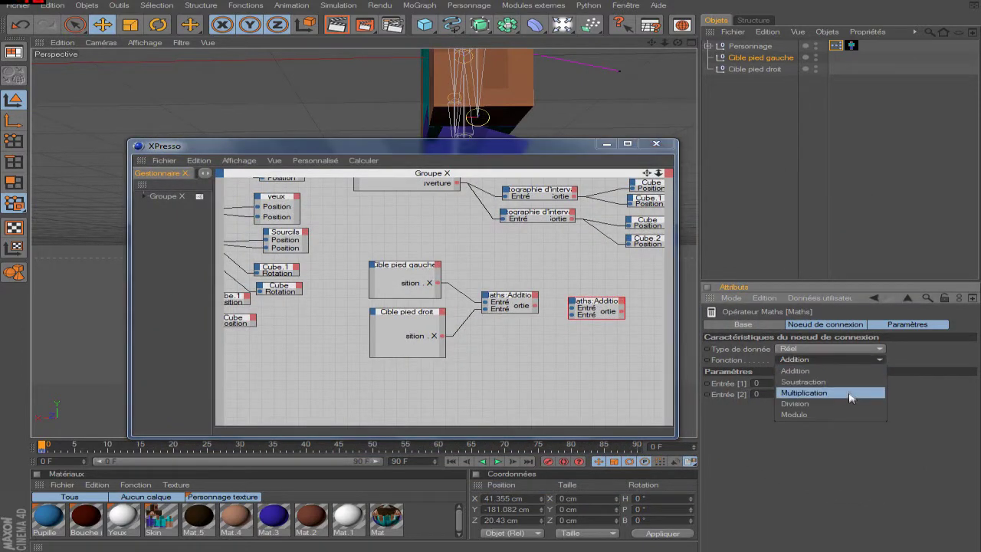
{"action": "left_click", "coordinate": [850, 403]}
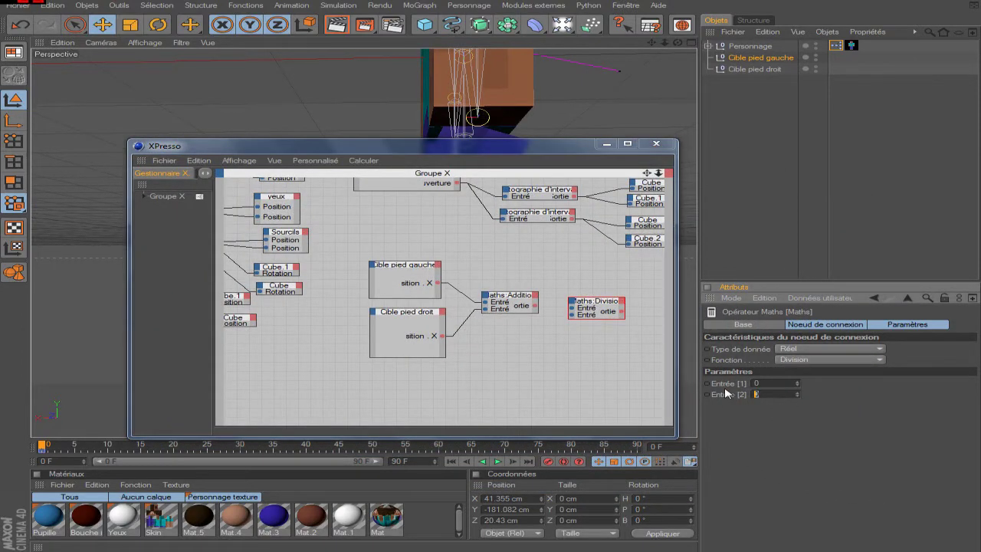
Connect the Addition output to the first input of the Division node and place the two Maths nodes closer together
{"action": "left_click_drag", "start_coordinate": [534, 306], "coordinate": [568, 315]}
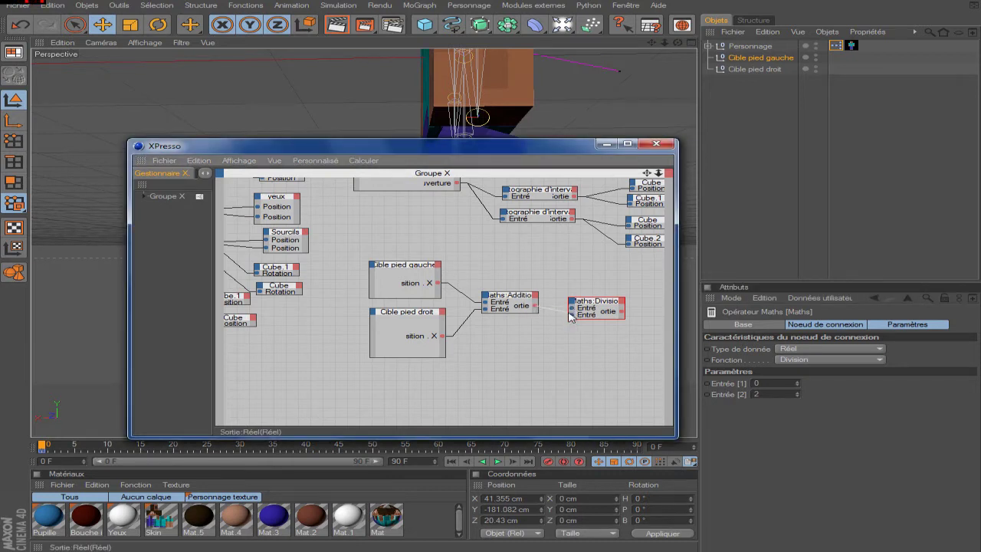
{"action": "left_click_drag", "start_coordinate": [571, 310], "coordinate": [509, 293]}
{"action": "left_click_drag", "start_coordinate": [571, 295], "coordinate": [554, 290]}
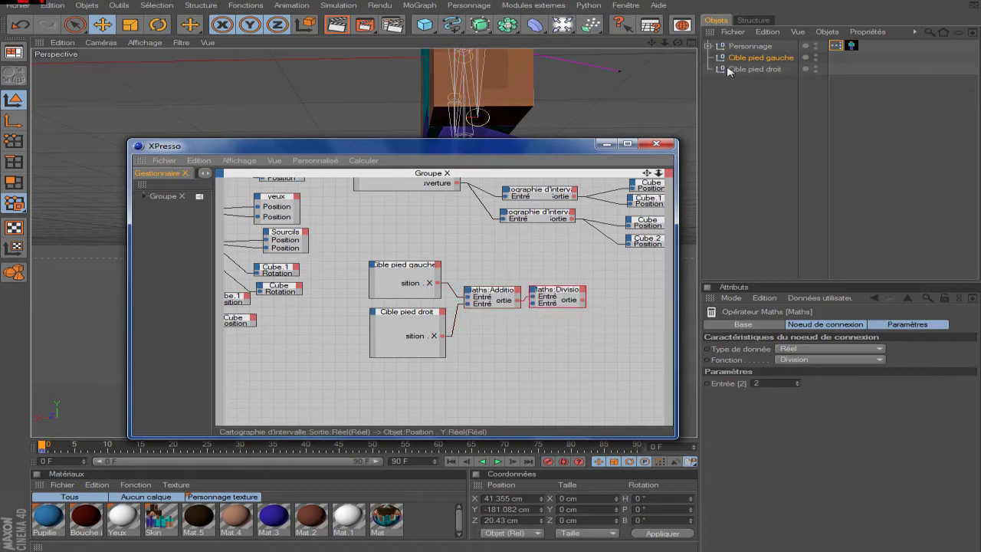
Add Personnage as a node with a position input and drive it from the Division output
{"action": "left_click", "coordinate": [751, 47]}
{"action": "left_click_drag", "start_coordinate": [625, 327], "coordinate": [639, 301]}
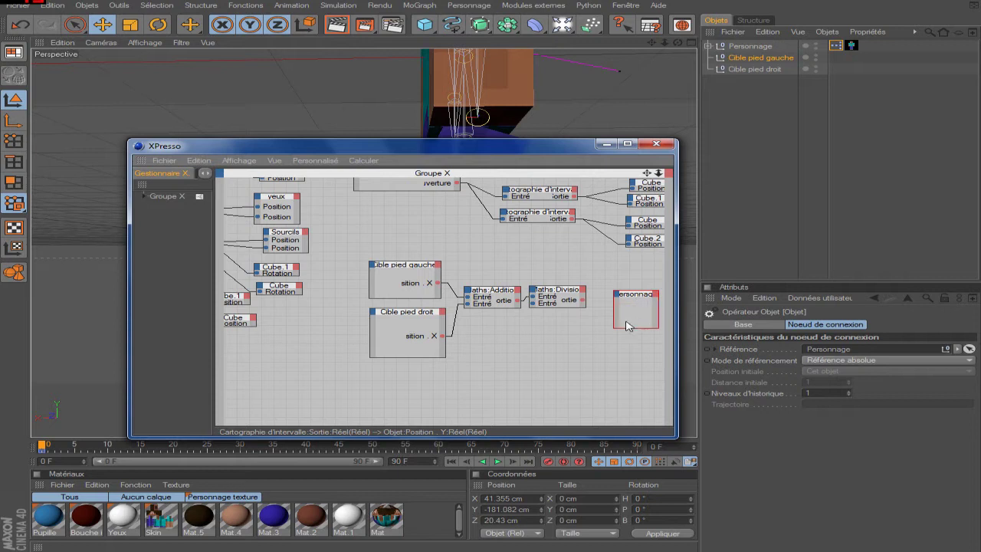
{"action": "left_click", "coordinate": [616, 296]}
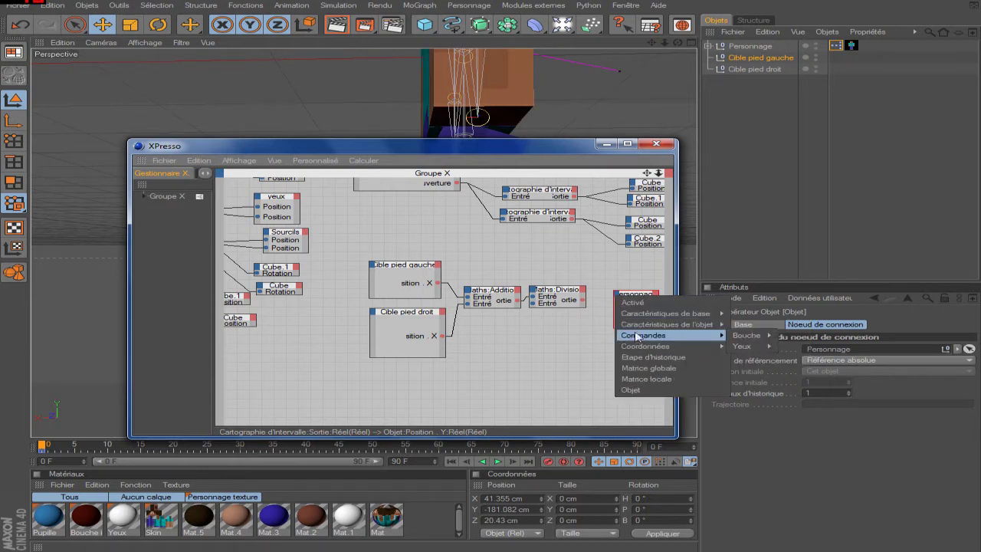
{"action": "mouse_move", "coordinate": [666, 346]}
{"action": "mouse_move", "coordinate": [761, 369]}
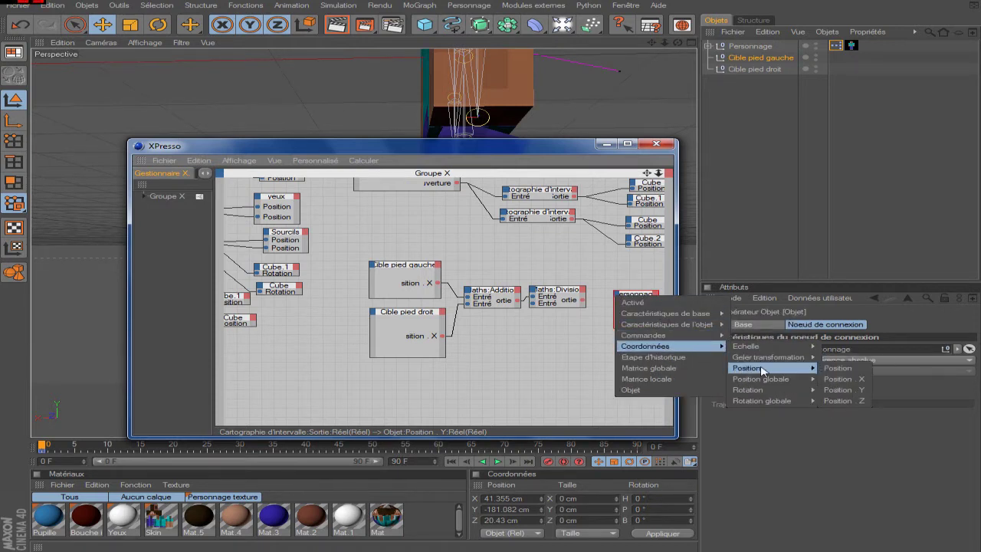
{"action": "left_click", "coordinate": [838, 368]}
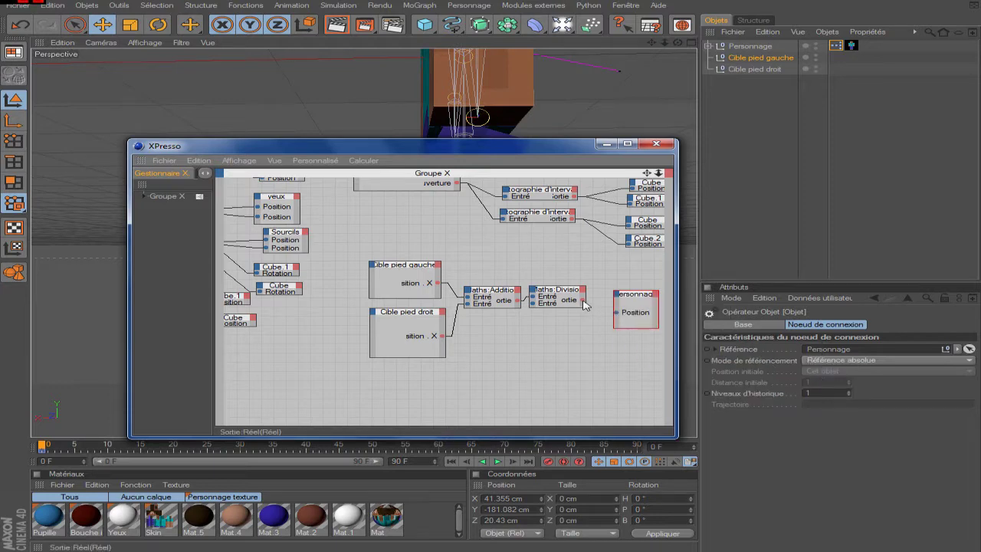
{"action": "left_click", "coordinate": [656, 144]}
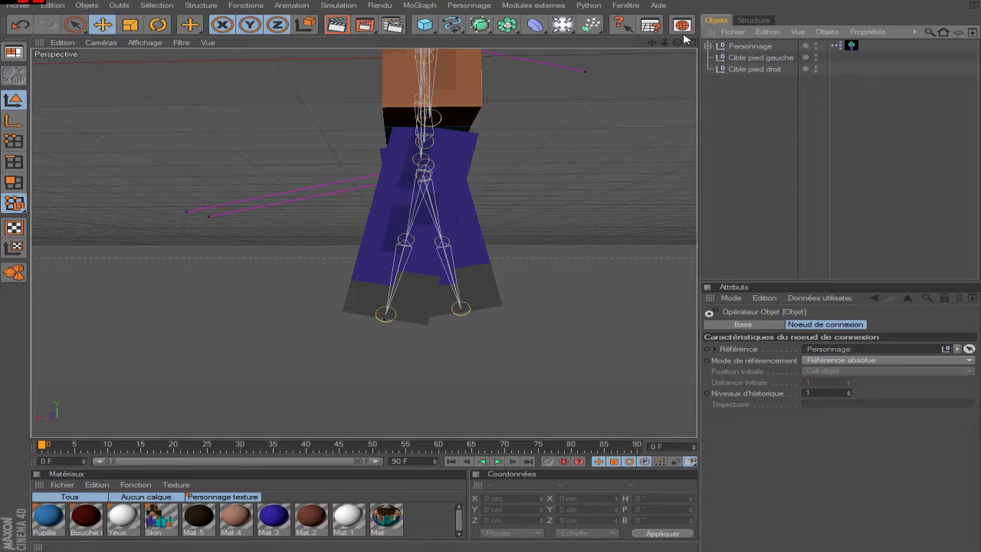
Move Cible pied droit forward and out to the side, to about X 46 cm and Z -54 cm
{"action": "left_click_drag", "start_coordinate": [676, 43], "coordinate": [653, 44]}
{"action": "left_click", "coordinate": [741, 69]}
{"action": "left_click_drag", "start_coordinate": [328, 335], "coordinate": [251, 342]}
{"action": "left_click_drag", "start_coordinate": [677, 43], "coordinate": [797, 53]}
{"action": "left_click_drag", "start_coordinate": [456, 332], "coordinate": [399, 333]}
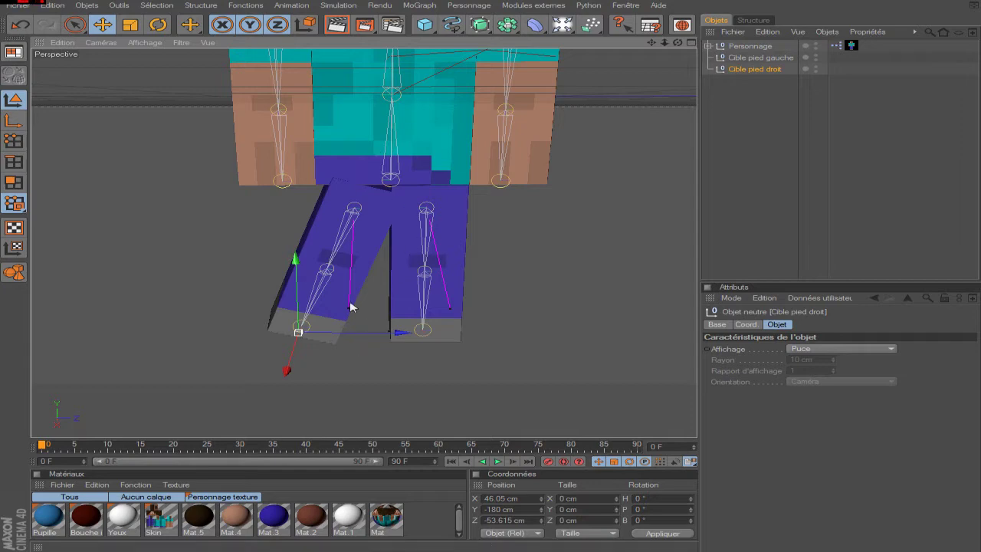
In the XPresso graph, add a Position . Z output to both the Cible pied gauche and Cible pied droit nodes
{"action": "double_click", "coordinate": [847, 46]}
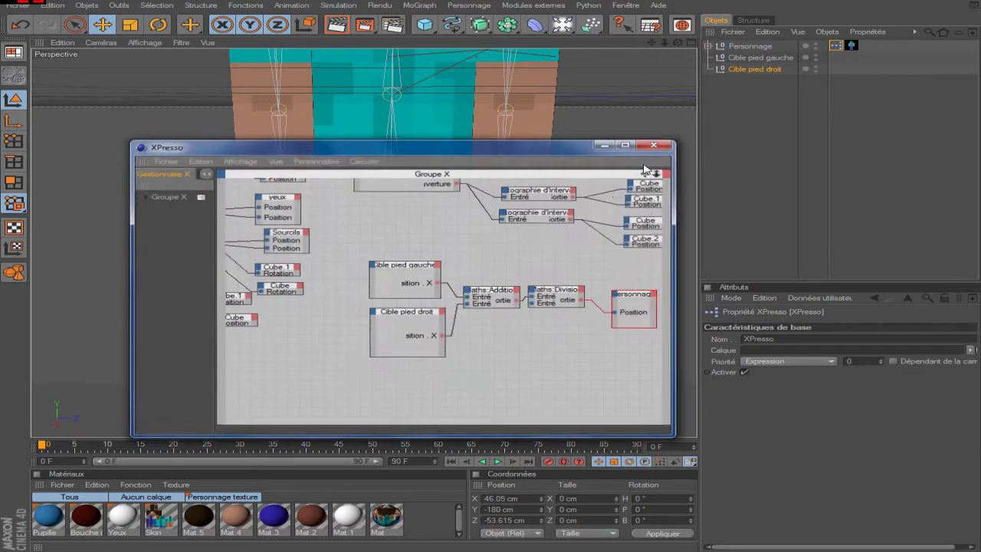
{"action": "left_click", "coordinate": [407, 268]}
{"action": "left_click", "coordinate": [438, 265]}
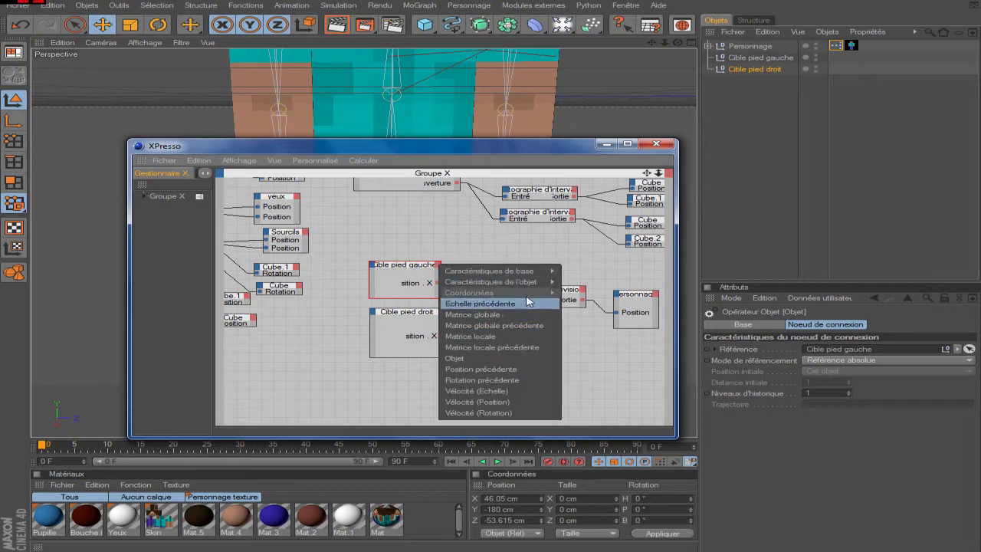
{"action": "mouse_move", "coordinate": [536, 293]}
{"action": "mouse_move", "coordinate": [598, 325]}
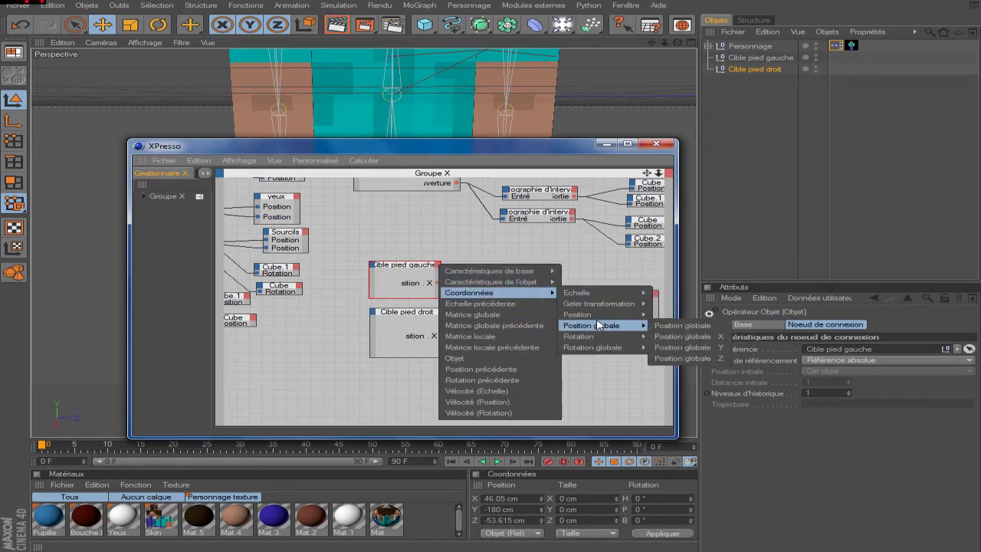
{"action": "left_click", "coordinate": [682, 358]}
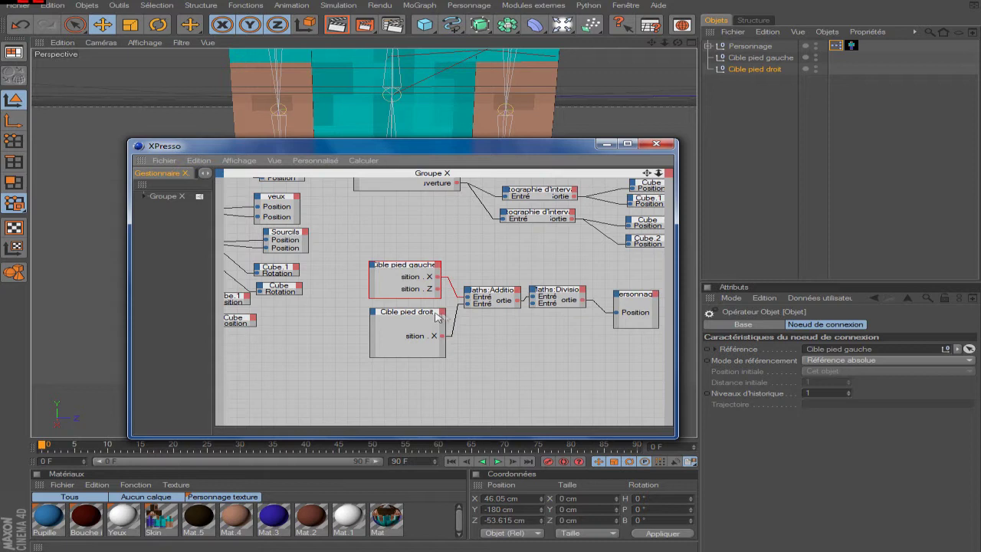
{"action": "left_click", "coordinate": [440, 313]}
{"action": "mouse_move", "coordinate": [536, 341]}
{"action": "mouse_move", "coordinate": [606, 363]}
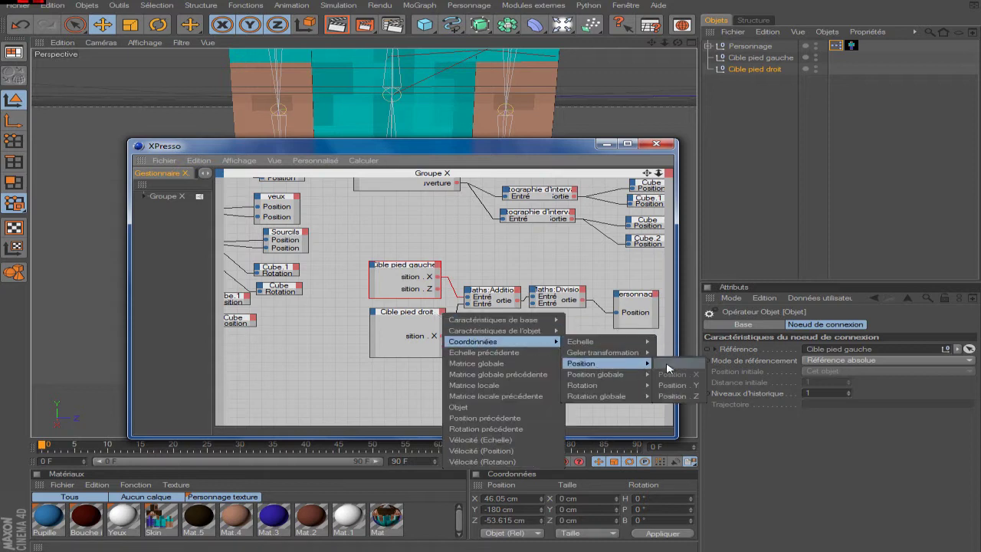
{"action": "left_click", "coordinate": [676, 395]}
Duplicate the Addition and Division nodes below the originals and connect the copied Addition's output to the copied Division's first input
{"action": "left_click_drag", "start_coordinate": [497, 295], "coordinate": [497, 343], "text": "ctrl"}
{"action": "left_click_drag", "start_coordinate": [568, 293], "coordinate": [571, 347], "text": "ctrl"}
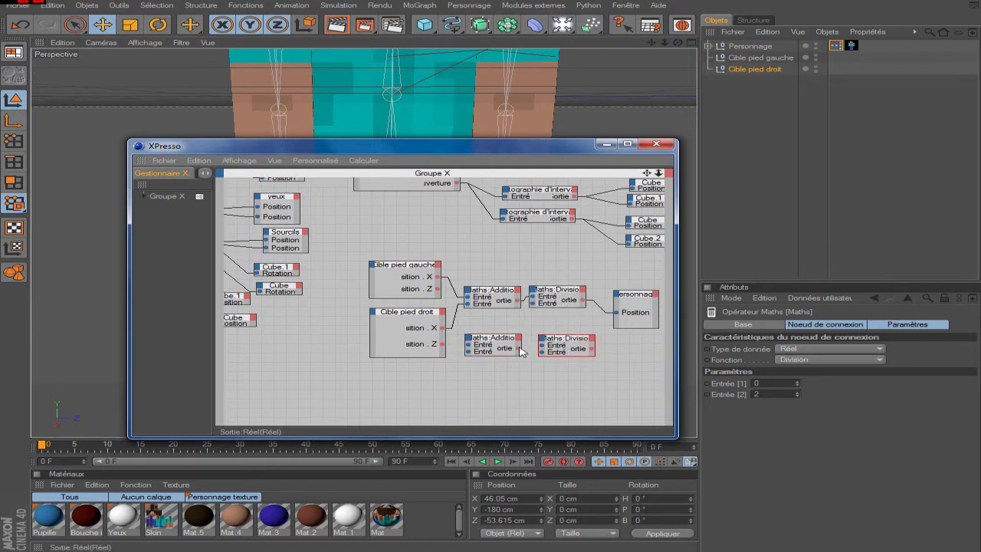
{"action": "left_click_drag", "start_coordinate": [542, 348], "coordinate": [540, 346]}
Feed both foot targets' Position . Z outputs into the copied Addition node and align the copied Division node beneath the original
{"action": "left_click_drag", "start_coordinate": [440, 293], "coordinate": [442, 346]}
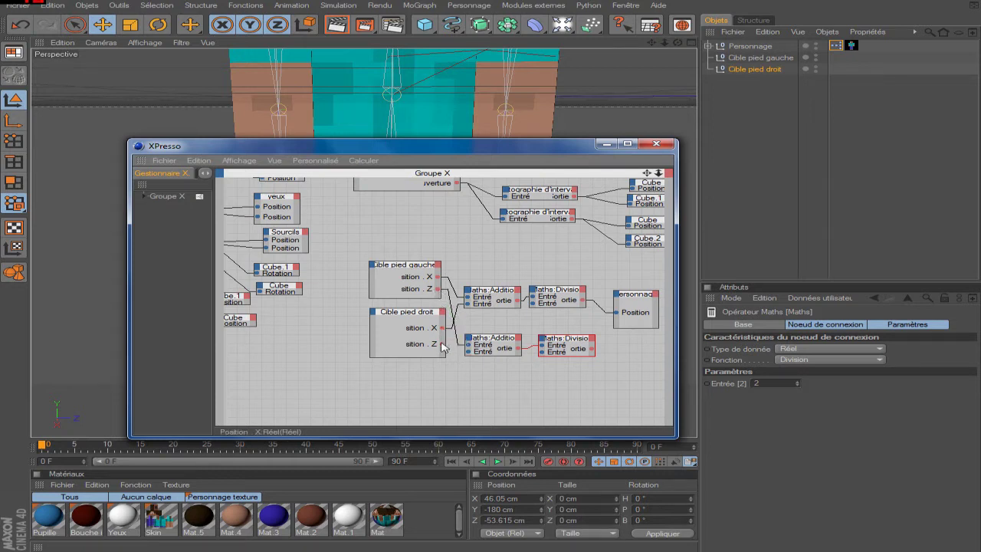
{"action": "left_click", "coordinate": [442, 344]}
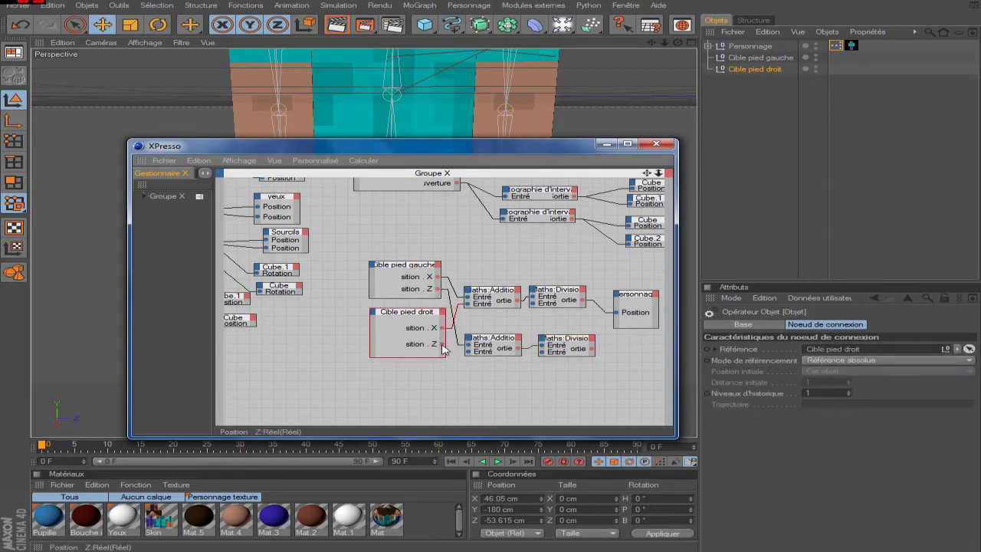
{"action": "left_click_drag", "start_coordinate": [470, 354], "coordinate": [468, 351]}
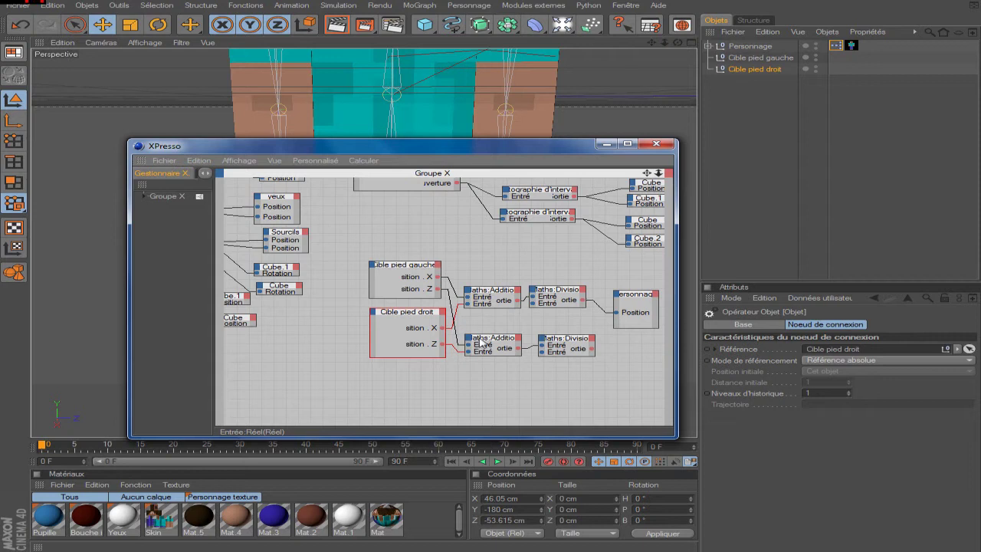
{"action": "left_click", "coordinate": [503, 340]}
{"action": "left_click_drag", "start_coordinate": [564, 343], "coordinate": [558, 348]}
Add a Position . Z input to the Personnage node, drive it from the copied Division's output, and minimise the XPresso window
{"action": "left_click", "coordinate": [618, 295]}
{"action": "mouse_move", "coordinate": [672, 343]}
{"action": "mouse_move", "coordinate": [803, 368]}
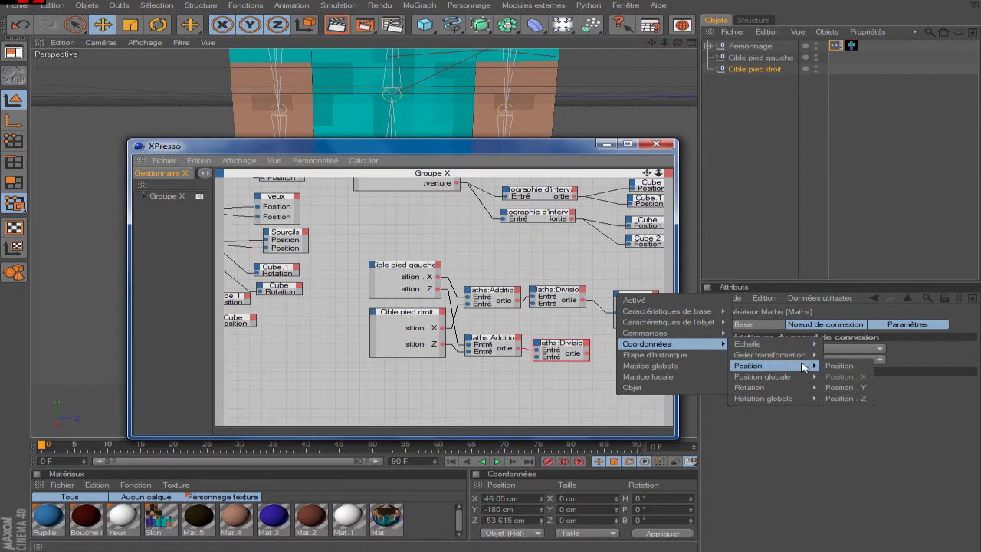
{"action": "left_click", "coordinate": [843, 398]}
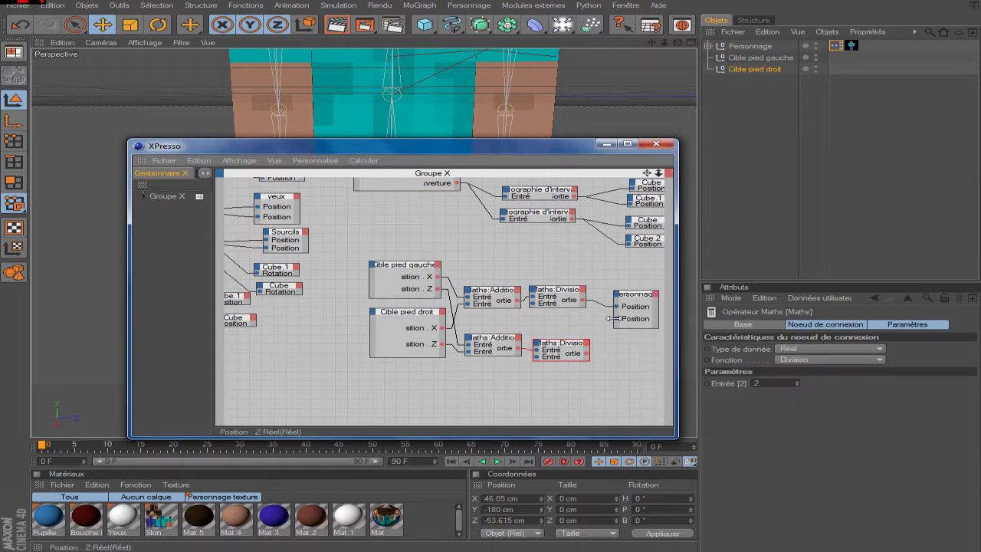
{"action": "left_click", "coordinate": [624, 323]}
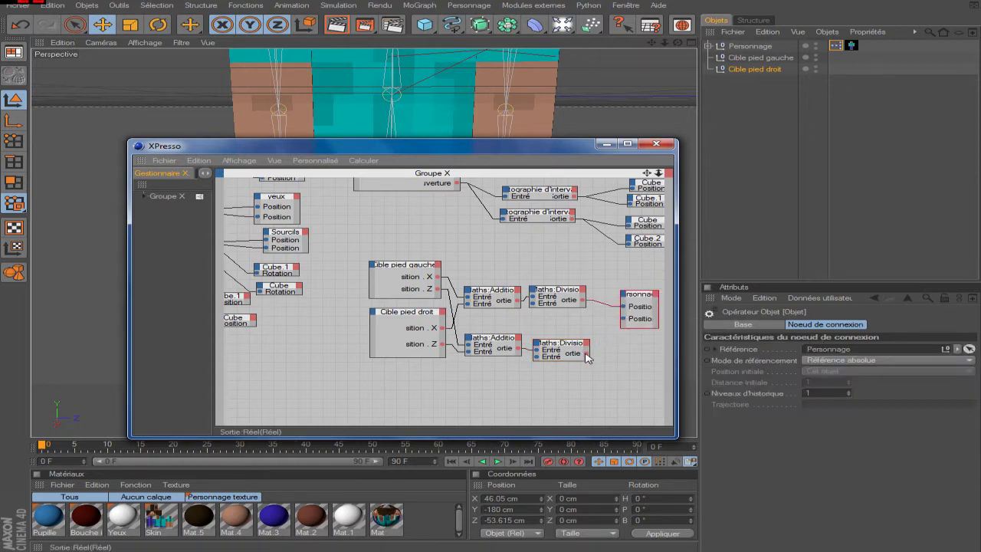
{"action": "left_click_drag", "start_coordinate": [623, 323], "coordinate": [622, 319]}
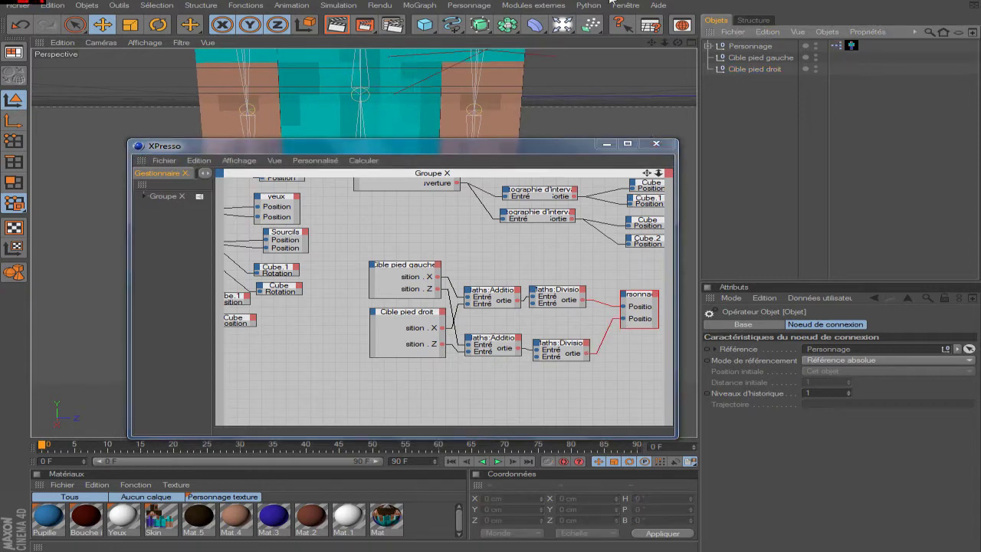
{"action": "left_click", "coordinate": [606, 143]}
Move Cible pied droit to about X 32 cm, Y -171 cm and Z -23 cm to test the averaging on both axes
{"action": "left_click", "coordinate": [754, 69]}
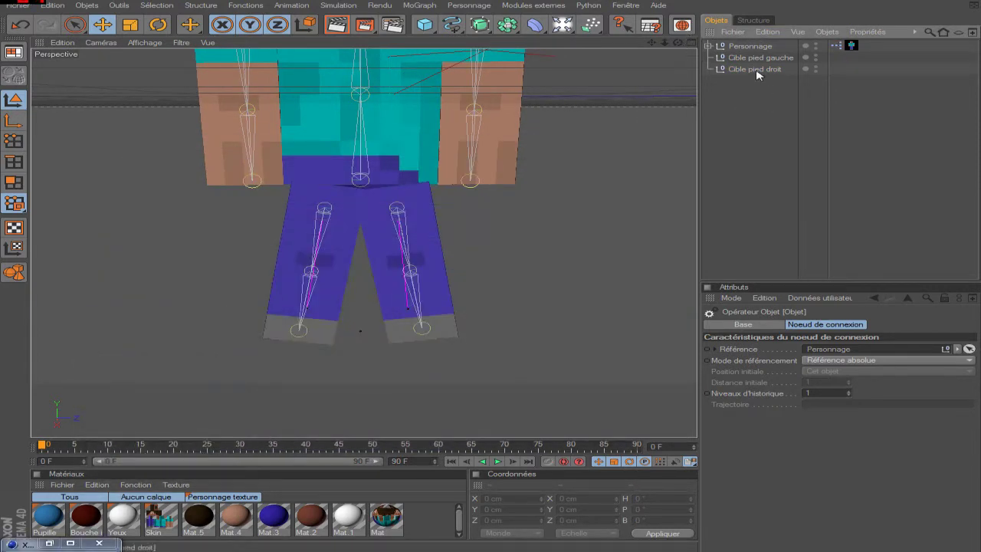
{"action": "left_click_drag", "start_coordinate": [378, 334], "coordinate": [403, 333]}
{"action": "left_click_drag", "start_coordinate": [678, 42], "coordinate": [283, 282]}
{"action": "mouse_move", "coordinate": [299, 336]}
{"action": "left_mouse_down"}
{"action": "mouse_move", "coordinate": [190, 335]}
{"action": "mouse_move", "coordinate": [459, 335]}
{"action": "mouse_move", "coordinate": [307, 335]}
{"action": "left_mouse_up"}
{"action": "left_click_drag", "start_coordinate": [347, 260], "coordinate": [350, 247]}
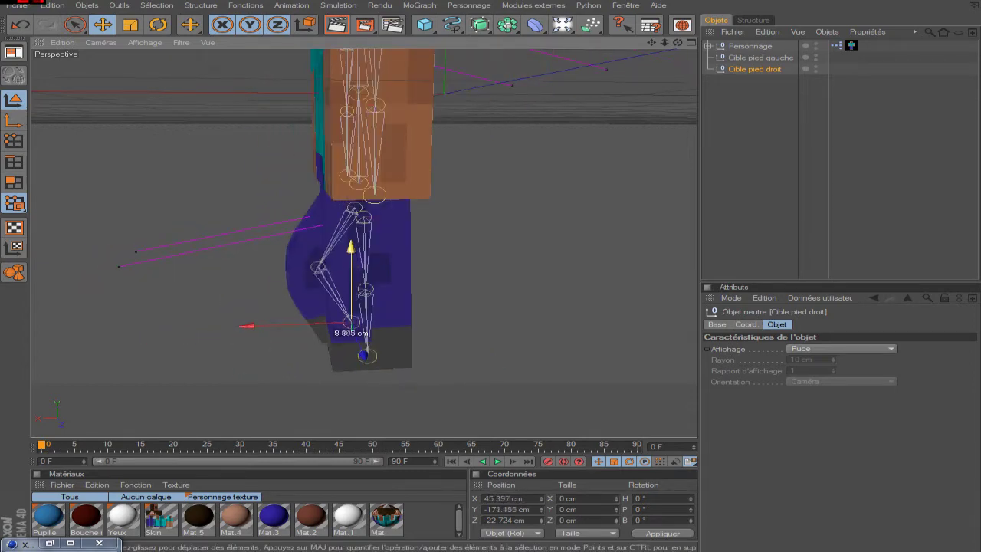
{"action": "left_click_drag", "start_coordinate": [327, 320], "coordinate": [349, 322]}
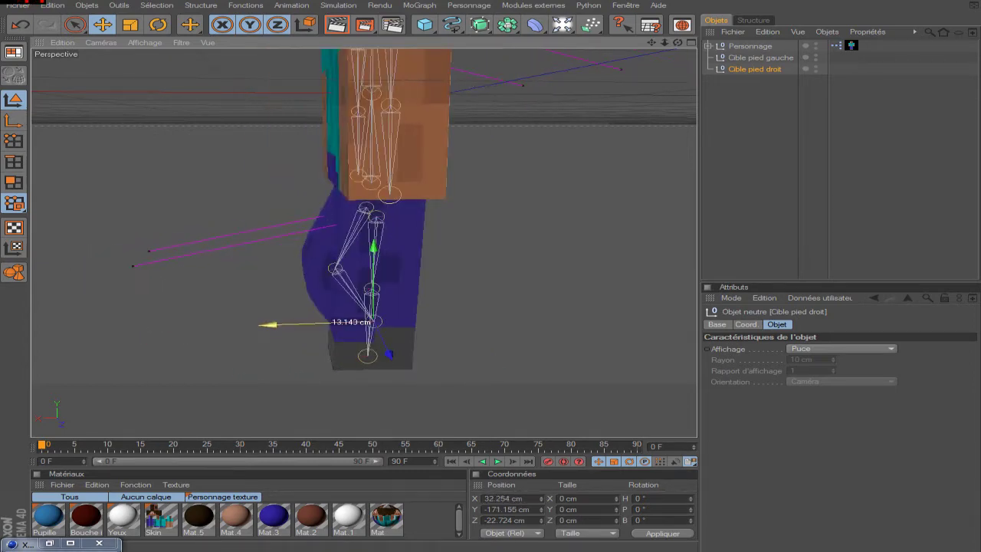
Raise Cible pied droit to about Y -141 cm to test the knee bend, and lower it back to about Y -178 cm beside the left foot
{"action": "left_click_drag", "start_coordinate": [677, 43], "coordinate": [814, 47]}
{"action": "left_click_drag", "start_coordinate": [651, 43], "coordinate": [759, 46]}
{"action": "left_click_drag", "start_coordinate": [394, 345], "coordinate": [396, 328]}
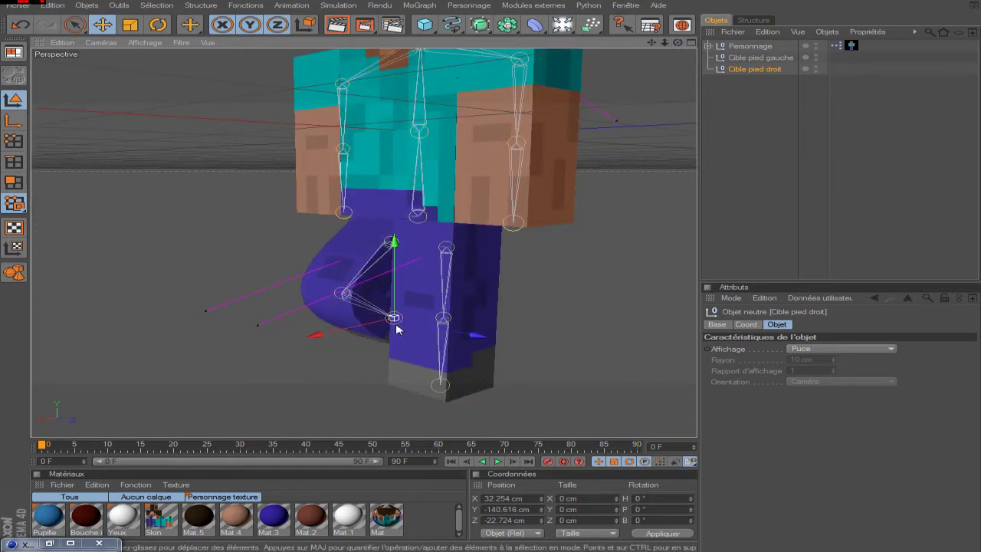
{"action": "mouse_move", "coordinate": [396, 328]}
{"action": "left_mouse_down"}
{"action": "mouse_move", "coordinate": [343, 343]}
{"action": "mouse_move", "coordinate": [252, 341]}
{"action": "mouse_move", "coordinate": [392, 324]}
{"action": "mouse_move", "coordinate": [392, 294]}
{"action": "mouse_move", "coordinate": [392, 334]}
{"action": "left_mouse_up"}
{"action": "left_click_drag", "start_coordinate": [355, 379], "coordinate": [352, 379]}
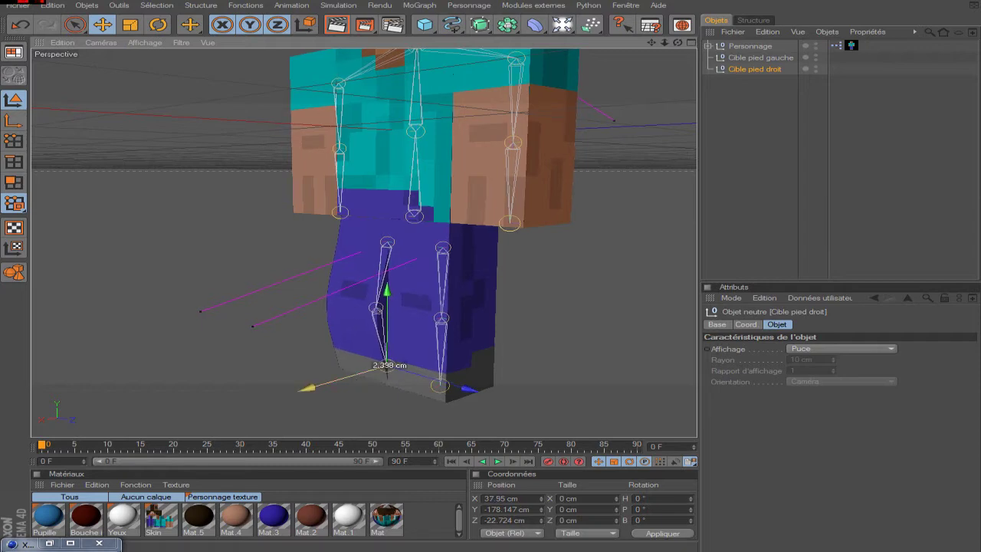
Move Personnage vertically to about Y -178 cm
{"action": "left_click", "coordinate": [468, 170]}
{"action": "mouse_move", "coordinate": [412, 331]}
{"action": "left_mouse_down"}
{"action": "mouse_move", "coordinate": [409, 293]}
{"action": "mouse_move", "coordinate": [413, 349]}
{"action": "mouse_move", "coordinate": [409, 319]}
{"action": "left_mouse_up"}
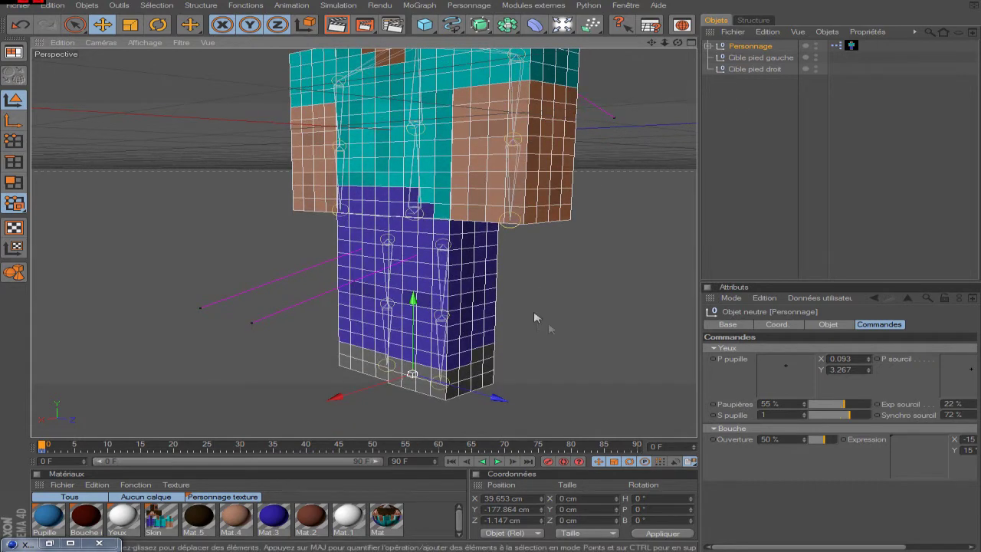
{"action": "left_click", "coordinate": [778, 81]}
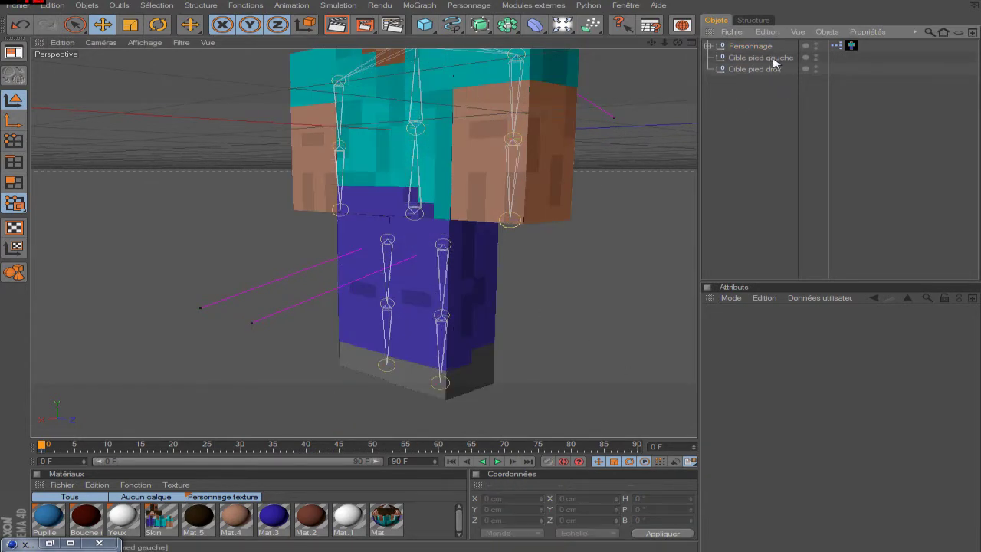
Set the Y position of Personnage to -175 cm
{"action": "left_click", "coordinate": [749, 48]}
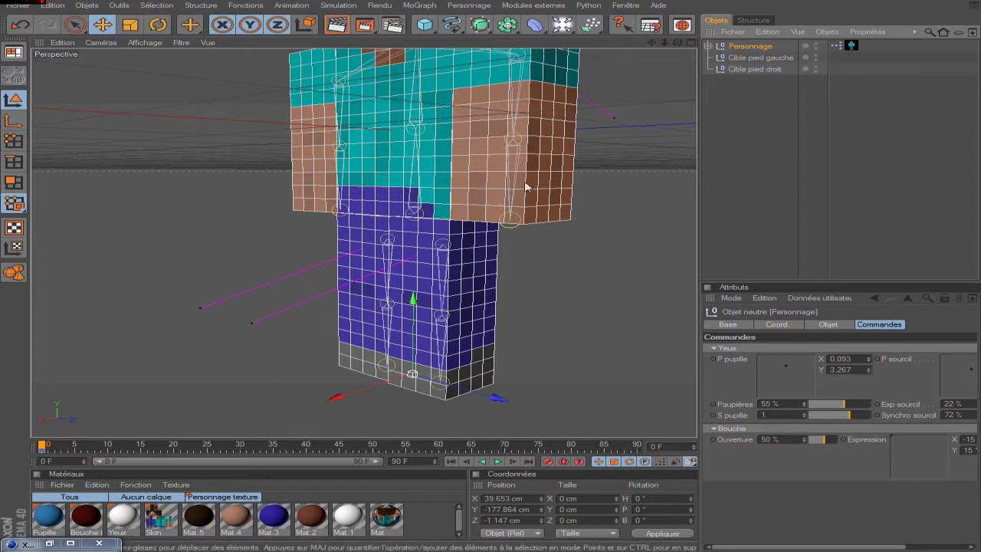
{"action": "left_click", "coordinate": [513, 521]}
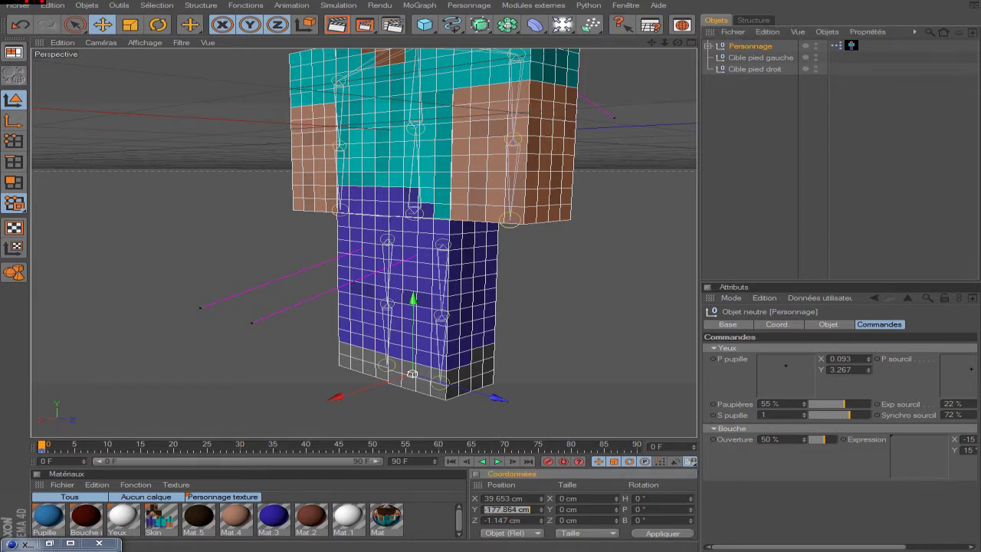
{"action": "type", "text": "175"}
{"action": "key", "text": "Return"}
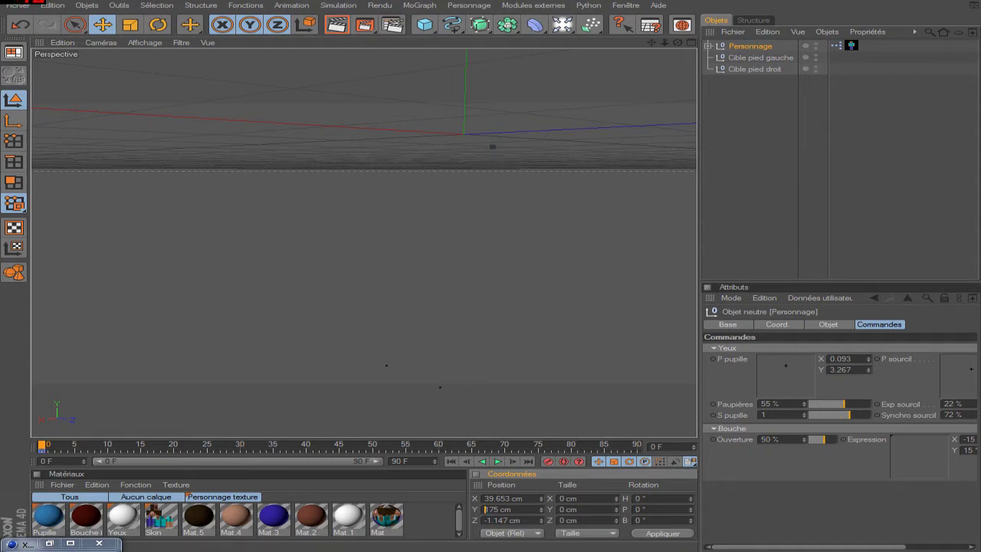
{"action": "type", "text": "-"}
{"action": "key", "text": "Return"}
{"action": "left_click", "coordinate": [723, 156]}
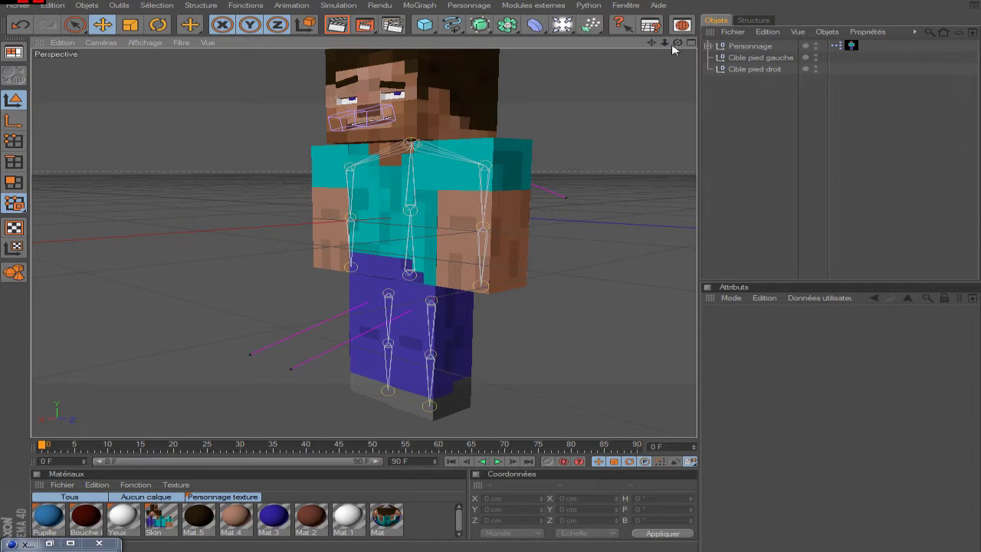
Try to move Personnage along its X axis while viewing the character from the side
{"action": "left_click_drag", "start_coordinate": [677, 43], "coordinate": [440, 274]}
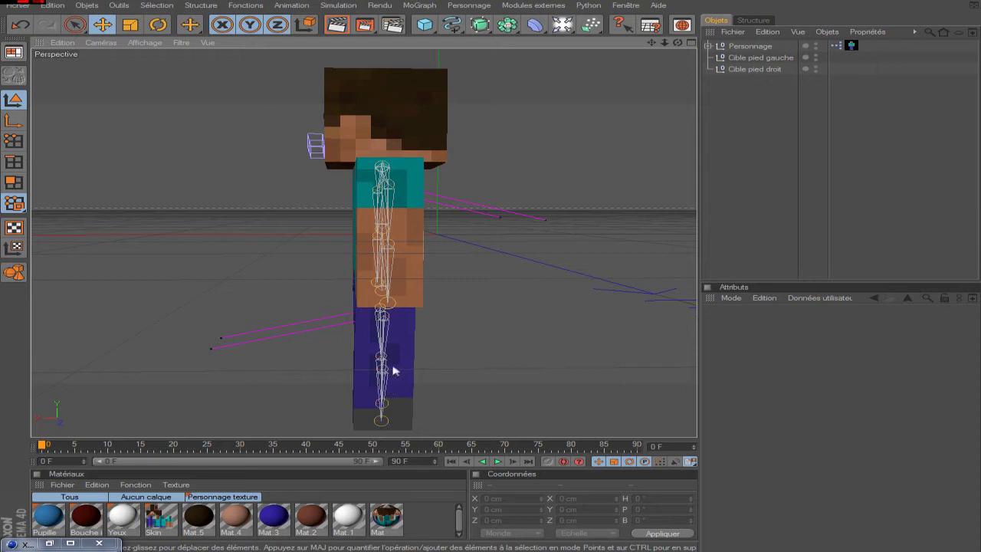
{"action": "left_click", "coordinate": [750, 46]}
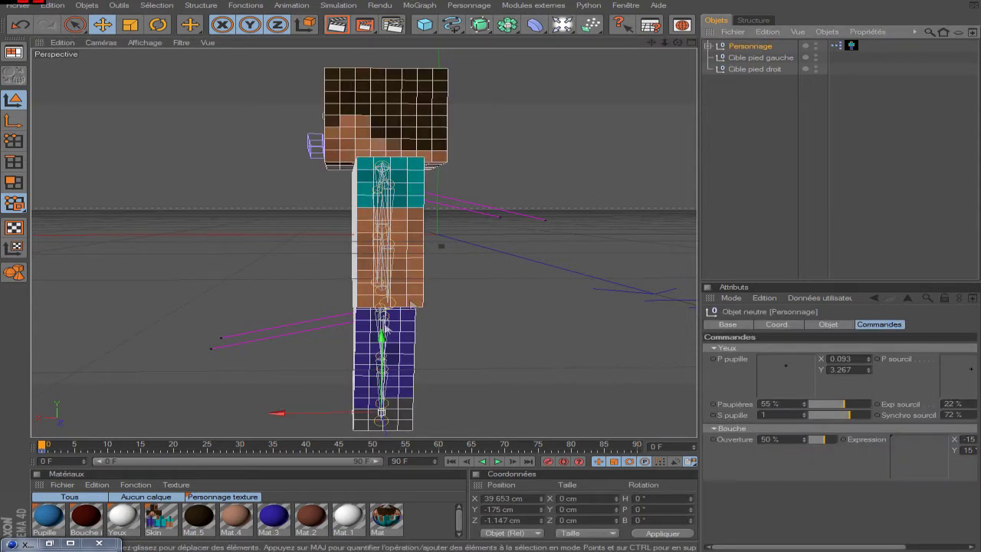
{"action": "left_click_drag", "start_coordinate": [338, 412], "coordinate": [338, 412]}
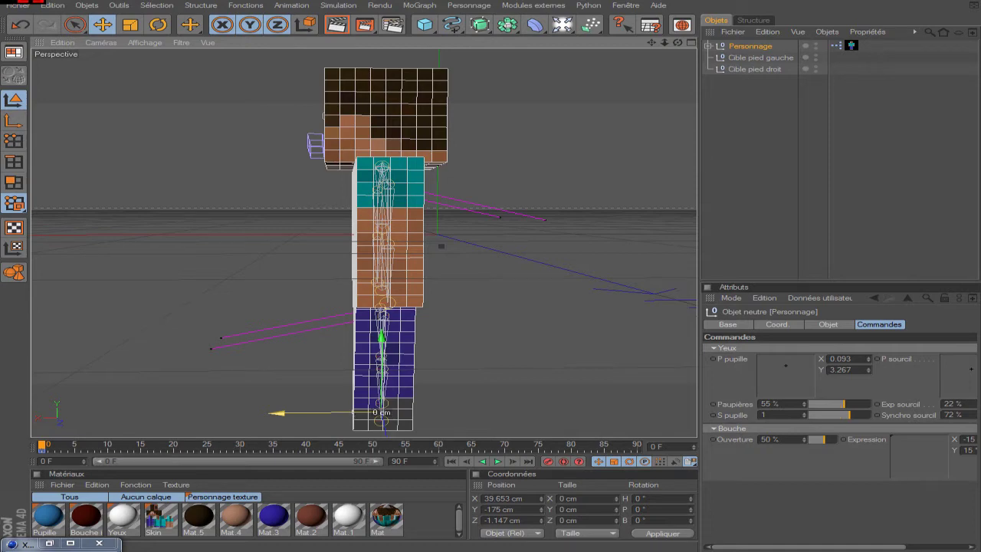
{"action": "left_click", "coordinate": [712, 192]}
{"action": "left_click_drag", "start_coordinate": [648, 38], "coordinate": [736, 43]}
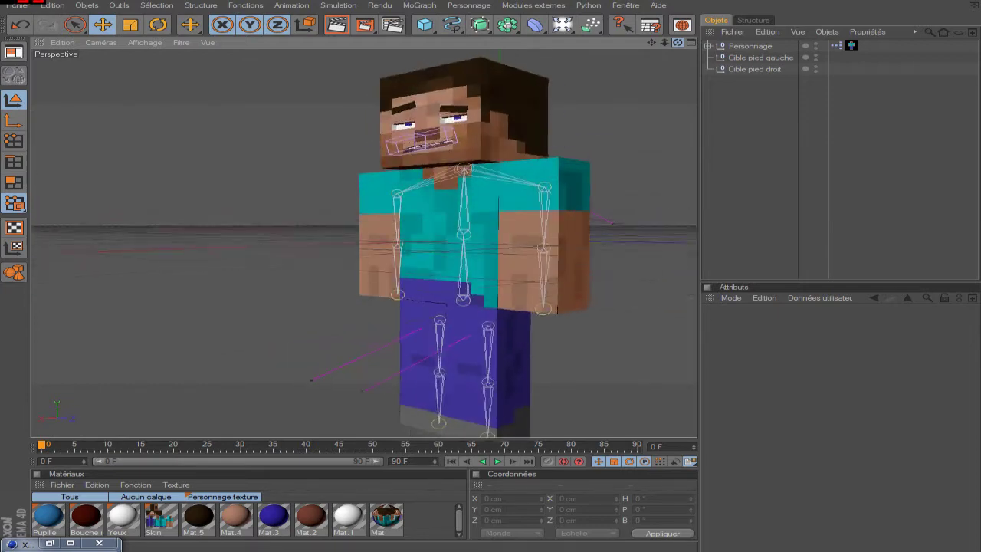
Open the user data manager for Personnage and add a group named Déplacement under Commandes
{"action": "left_click", "coordinate": [750, 47]}
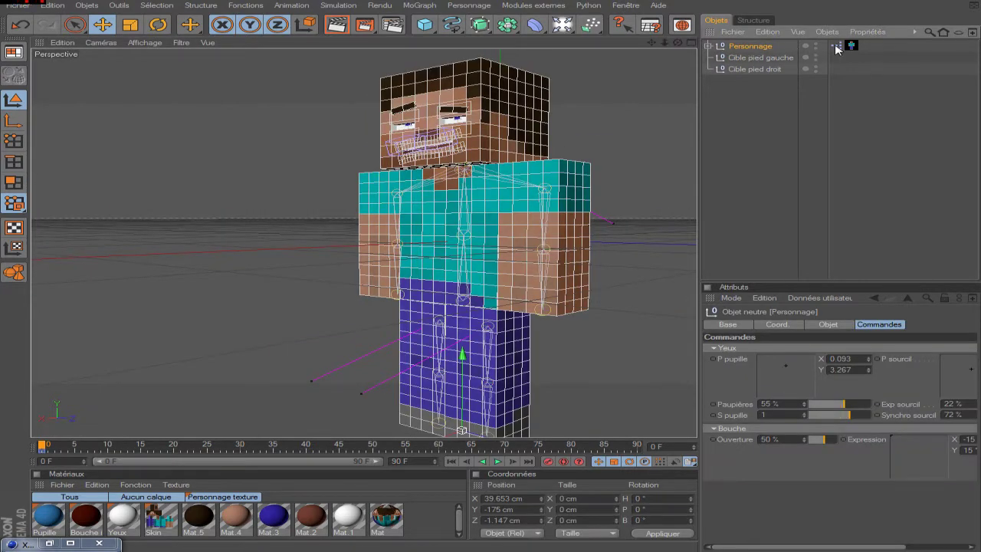
{"action": "left_click", "coordinate": [831, 299]}
{"action": "left_click", "coordinate": [797, 325]}
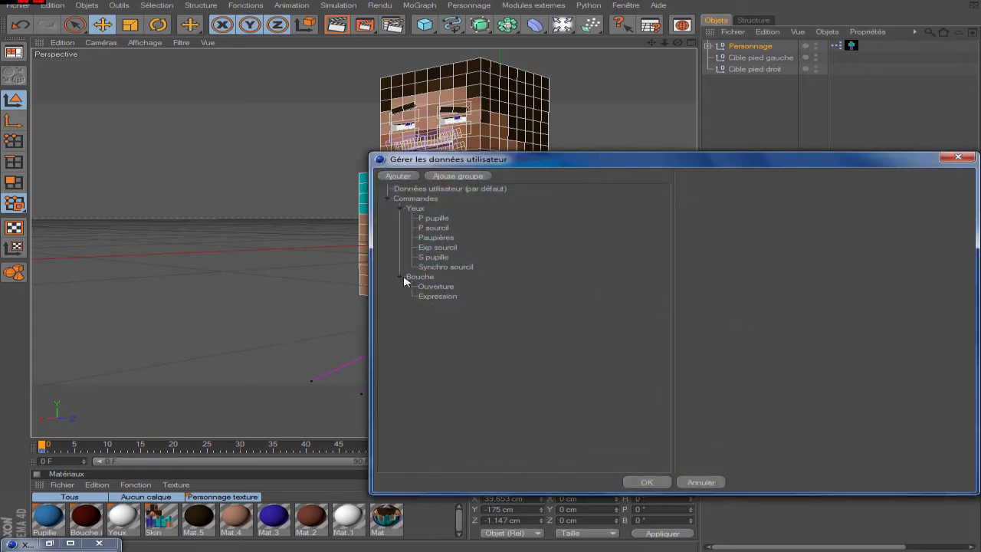
{"action": "left_click", "coordinate": [398, 207]}
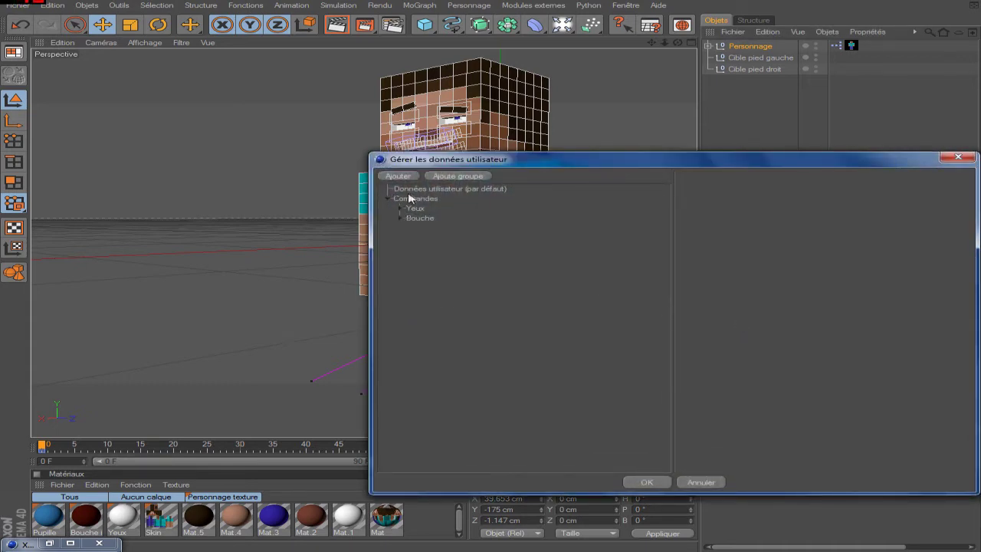
{"action": "left_click", "coordinate": [419, 199]}
{"action": "left_click", "coordinate": [458, 176]}
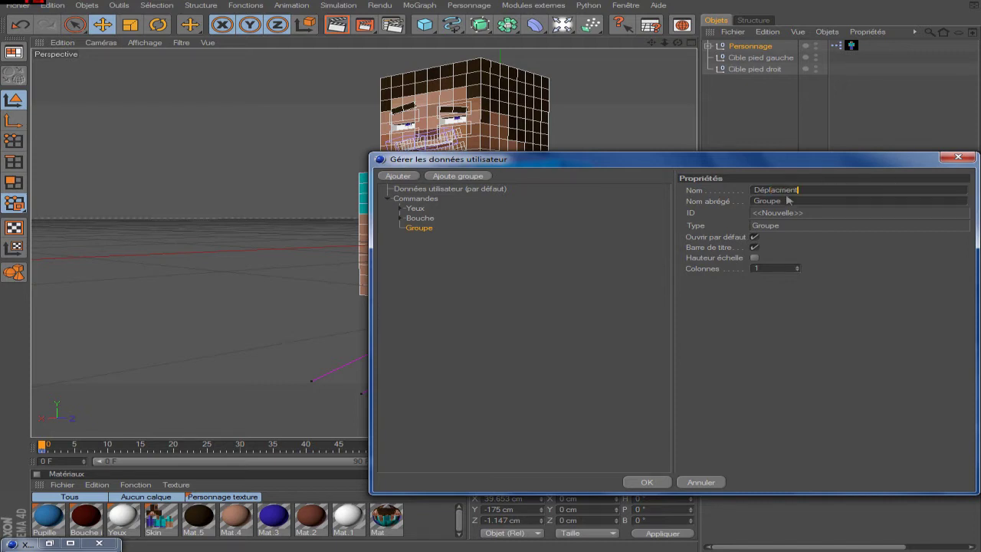
{"action": "key", "text": "Return"}
Add a Décalage data entry to the Déplacement group with the interface Curseur et champ d'entrée (Flottants)
{"action": "left_click", "coordinate": [409, 178]}
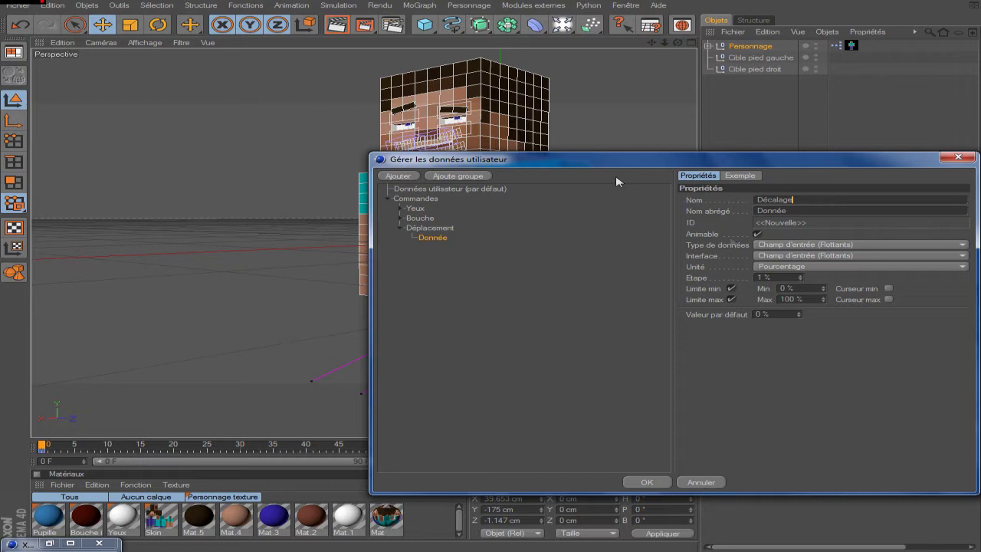
{"action": "left_click", "coordinate": [886, 261]}
{"action": "left_click", "coordinate": [851, 286]}
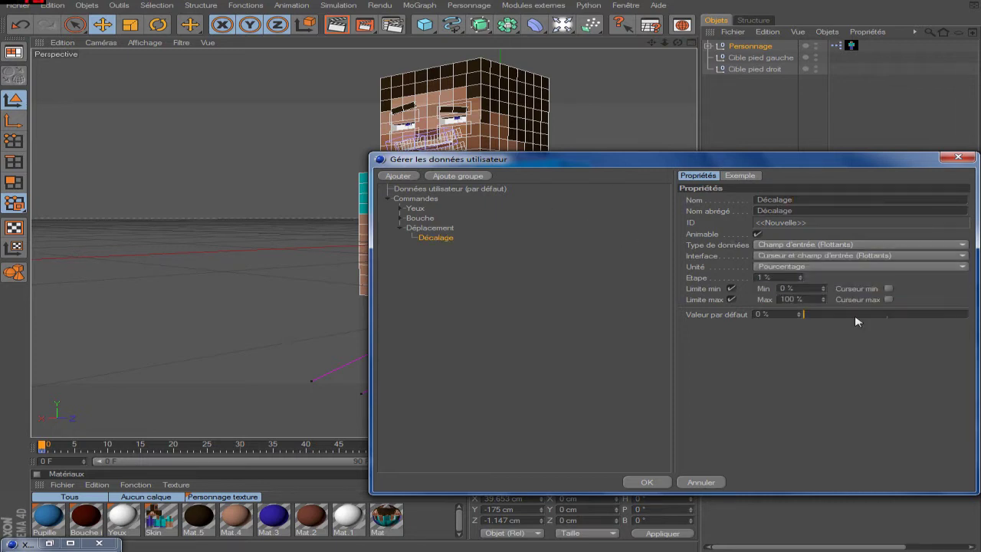
{"action": "left_click_drag", "start_coordinate": [804, 314], "coordinate": [649, 314]}
{"action": "left_click_drag", "start_coordinate": [835, 155], "coordinate": [731, 148]}
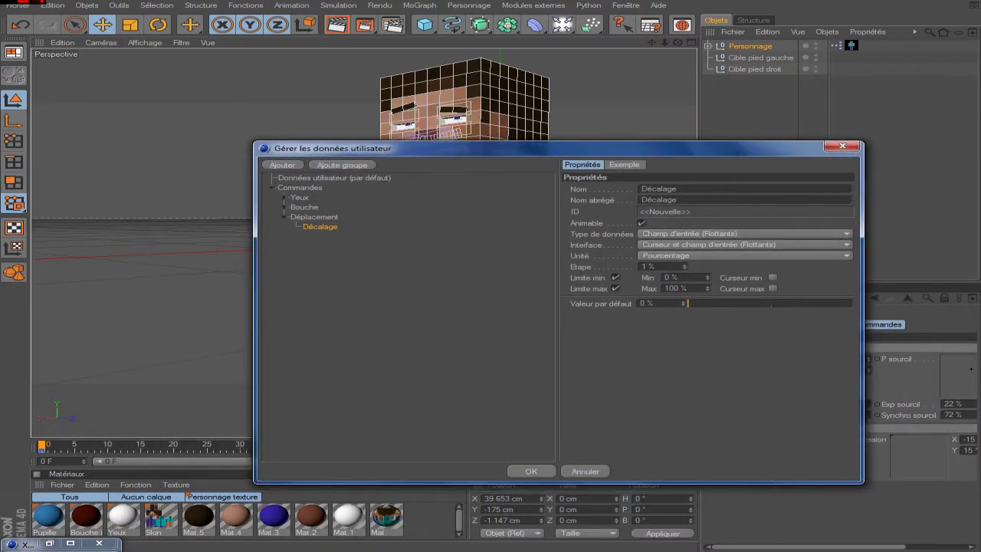
Set the Décalage entry's unit to Réel, step to 1, minimum to -100 and maximum to 1000, and save the user data
{"action": "left_click", "coordinate": [678, 255]}
{"action": "left_click", "coordinate": [643, 264]}
{"action": "left_click_drag", "start_coordinate": [598, 153], "coordinate": [727, 320]}
{"action": "left_click_drag", "start_coordinate": [525, 318], "coordinate": [338, 121]}
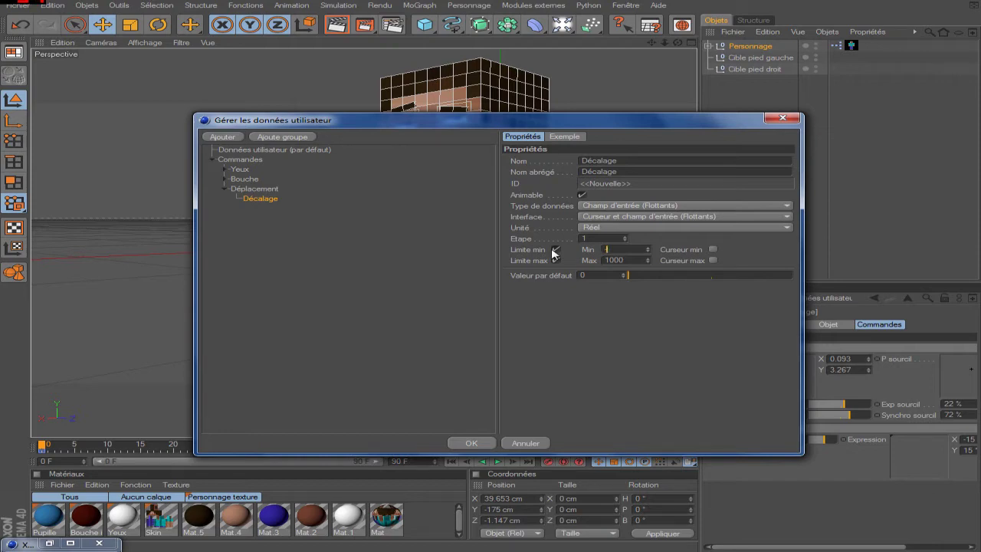
{"action": "key", "text": "Return"}
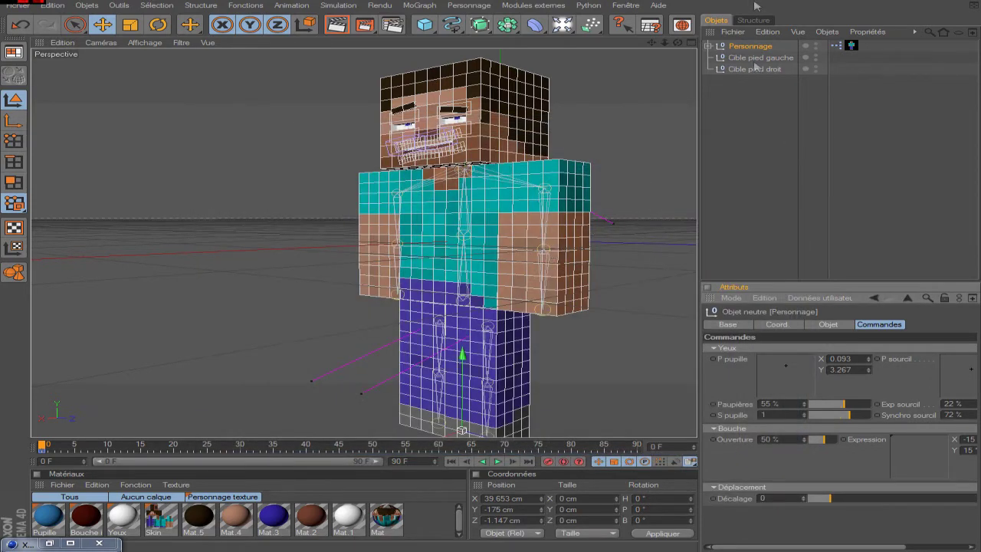
Reopen the user data manager for Personnage and set Décalage's maximum limit to 100
{"action": "left_click", "coordinate": [826, 298]}
{"action": "left_click", "coordinate": [841, 321]}
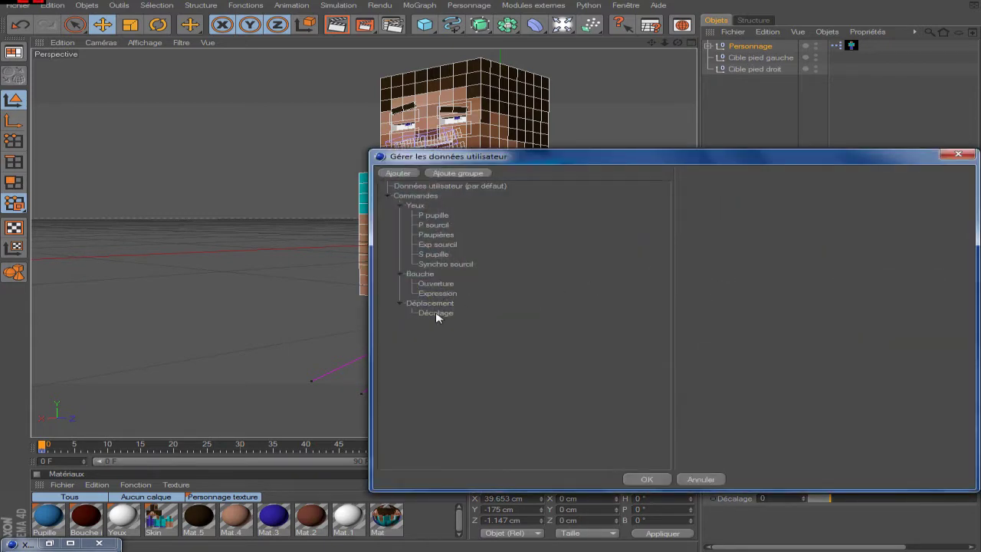
{"action": "left_click", "coordinate": [435, 313]}
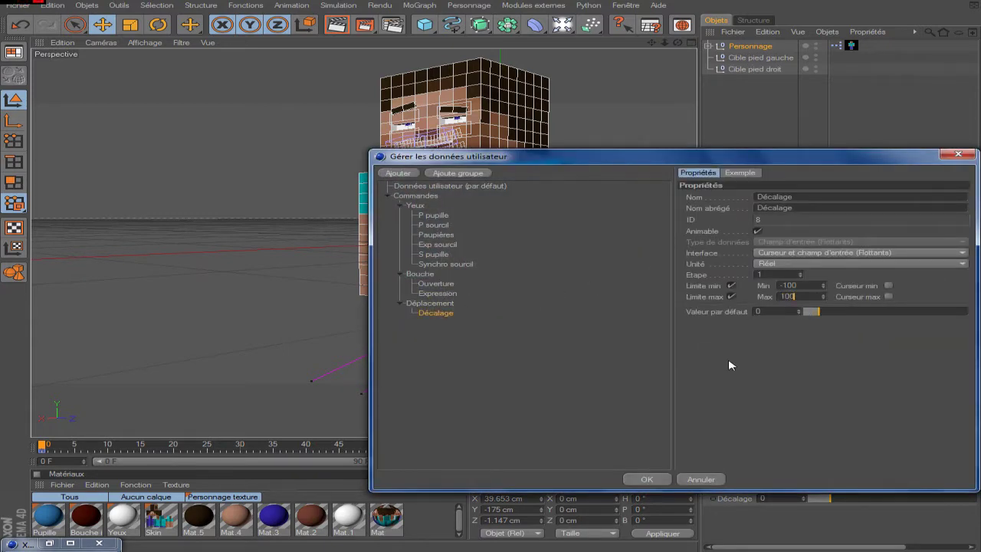
{"action": "key", "text": "Return"}
{"action": "left_click", "coordinate": [646, 479]}
Open Personnage's XPresso expression and move the Personnage position node away from the Maths nodes to free space
{"action": "left_click", "coordinate": [786, 138]}
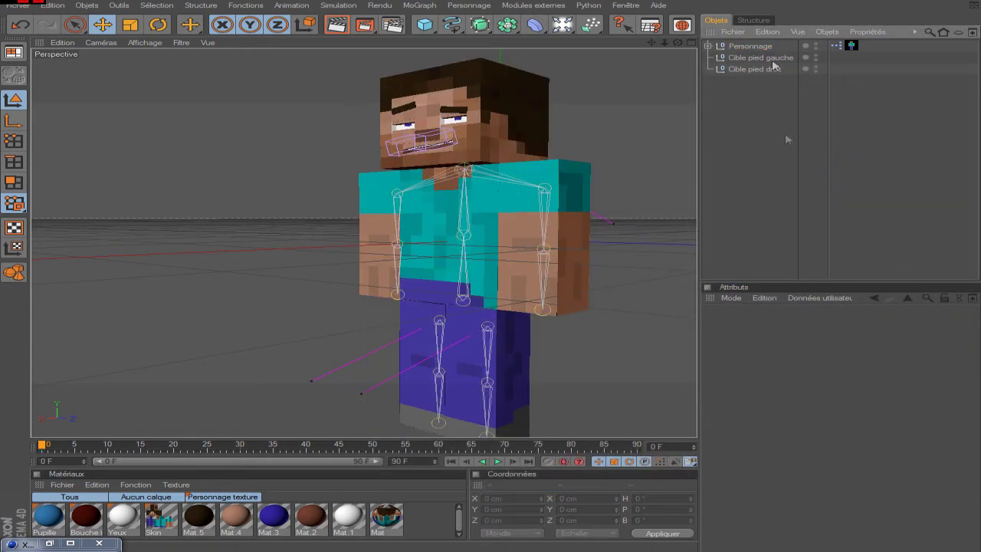
{"action": "double_click", "coordinate": [850, 45]}
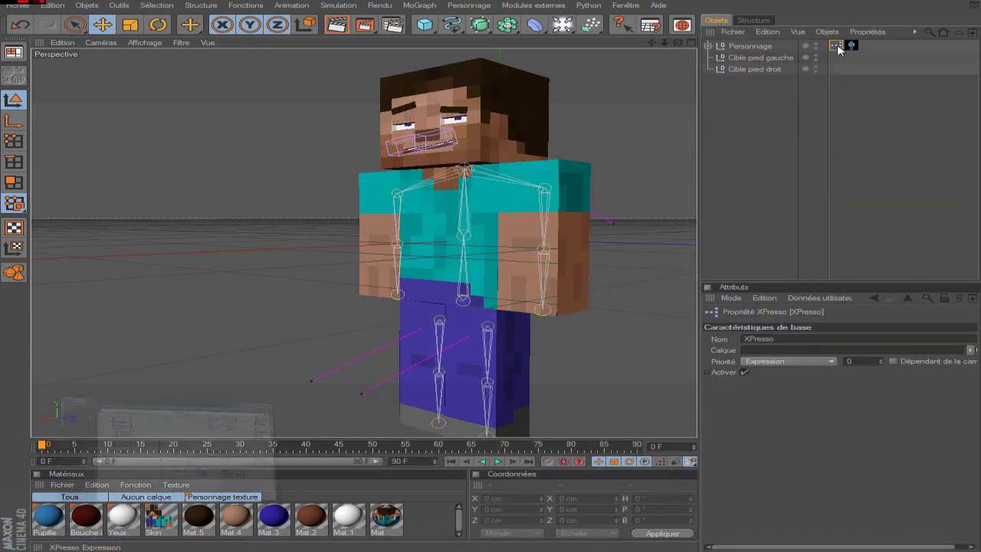
{"action": "left_click_drag", "start_coordinate": [493, 152], "coordinate": [463, 135]}
{"action": "left_click_drag", "start_coordinate": [616, 157], "coordinate": [621, 269]}
{"action": "left_click", "coordinate": [571, 287]}
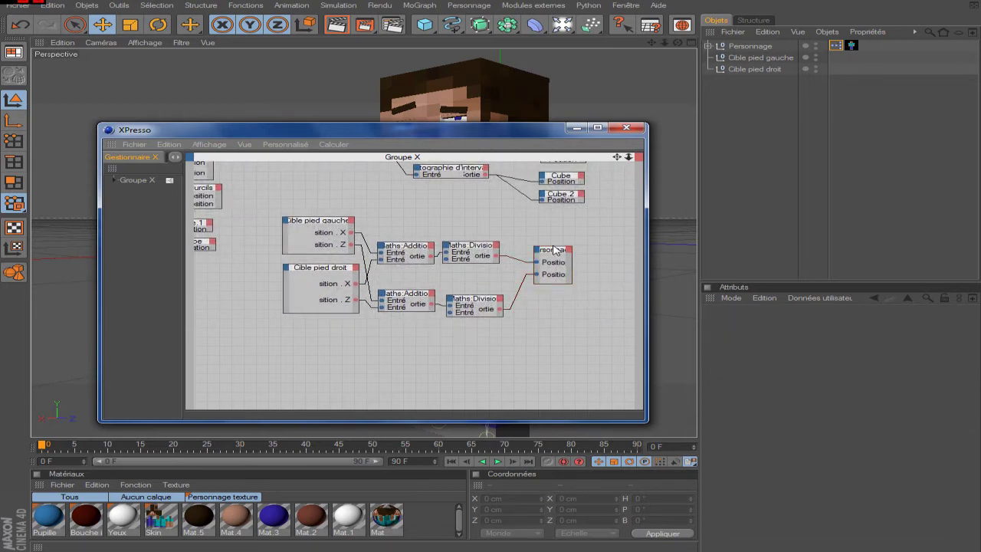
{"action": "left_click_drag", "start_coordinate": [560, 251], "coordinate": [601, 258]}
{"action": "left_click_drag", "start_coordinate": [403, 145], "coordinate": [475, 173]}
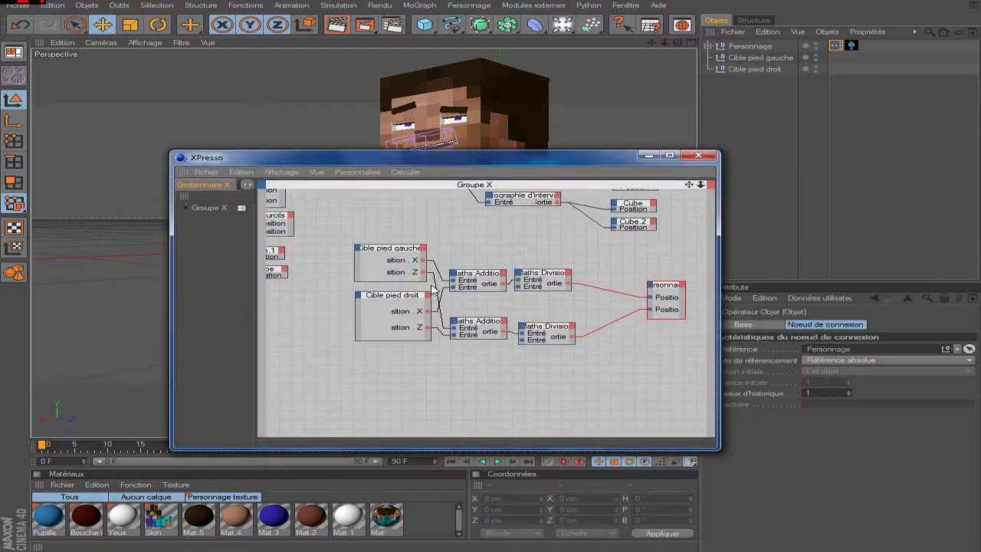
Reposition the Addition and Division nodes of the X branch and disconnect that Division from Personnage's X position
{"action": "left_click", "coordinate": [480, 272]}
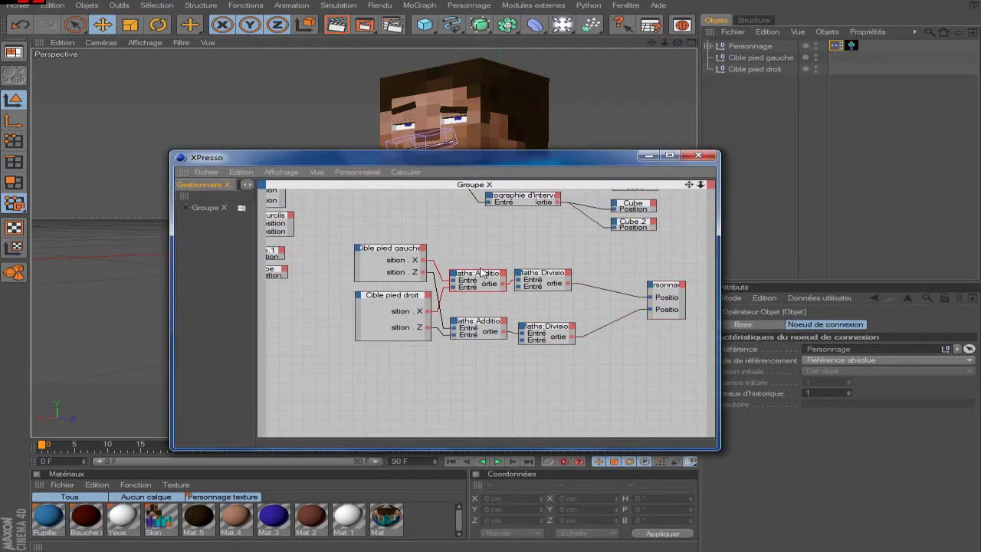
{"action": "left_click_drag", "start_coordinate": [480, 272], "coordinate": [482, 263]}
{"action": "left_click_drag", "start_coordinate": [548, 274], "coordinate": [559, 266]}
{"action": "left_click", "coordinate": [596, 281]}
Add a Maths Addition node after the X branch's Division and connect the Division output to its first input
{"action": "right_click", "coordinate": [598, 281]}
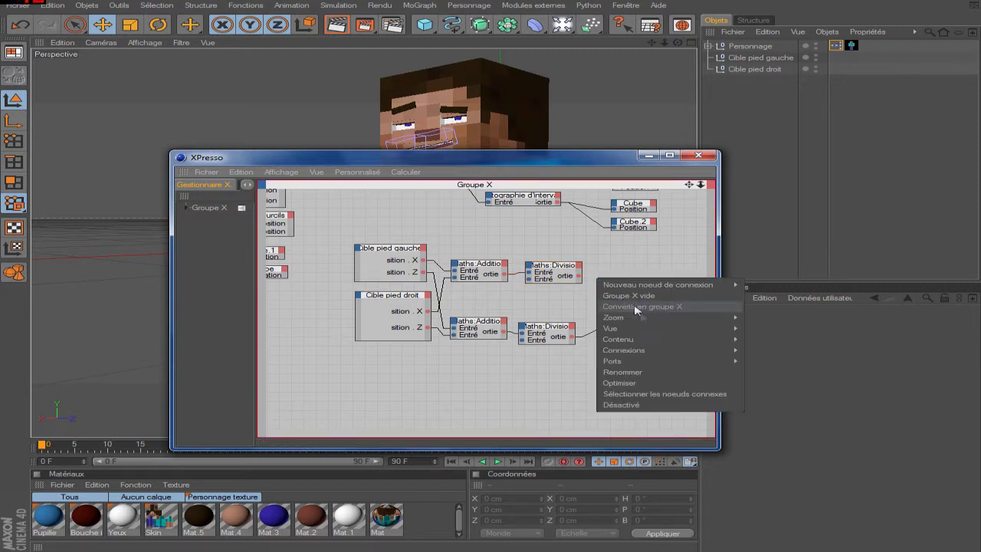
{"action": "mouse_move", "coordinate": [655, 285]}
{"action": "mouse_move", "coordinate": [775, 298]}
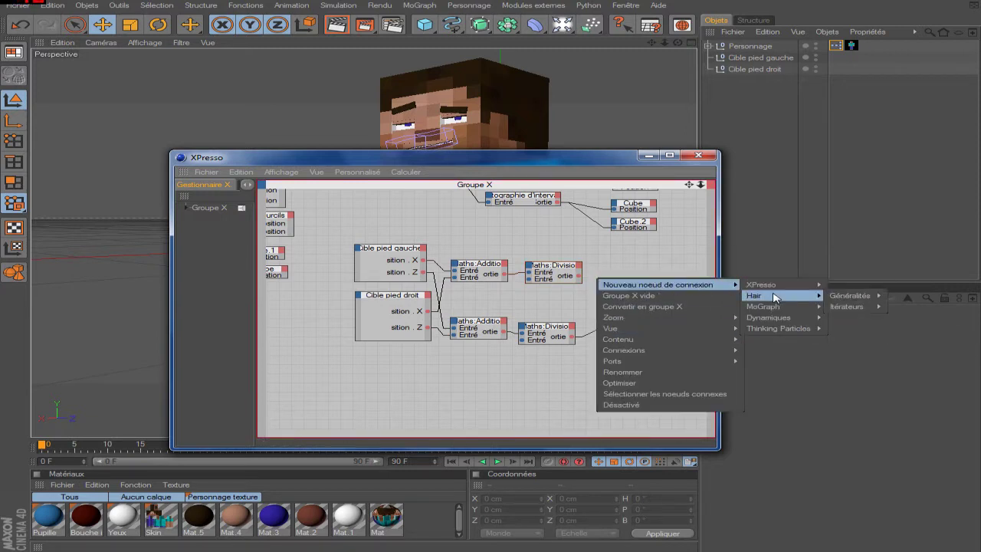
{"action": "mouse_move", "coordinate": [856, 321]}
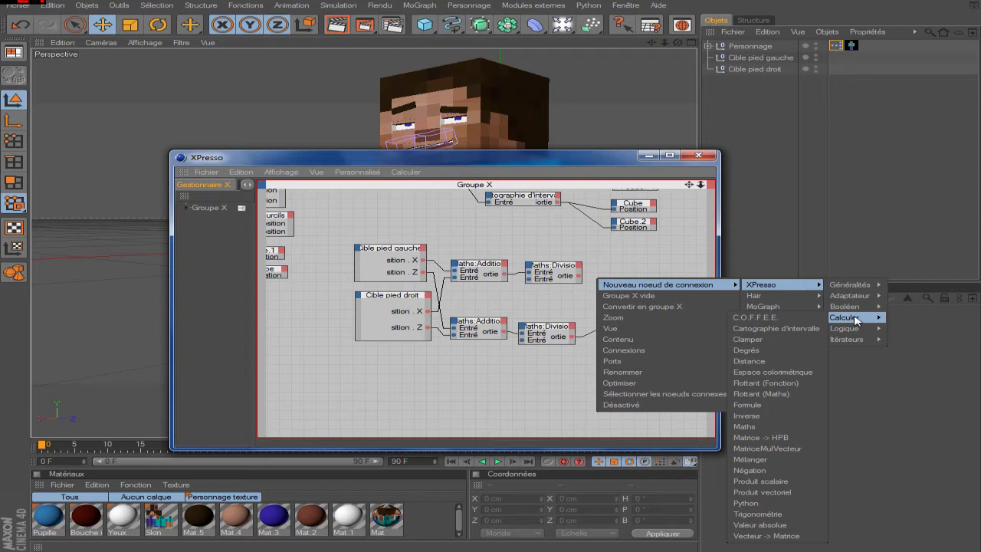
{"action": "left_click", "coordinate": [774, 427]}
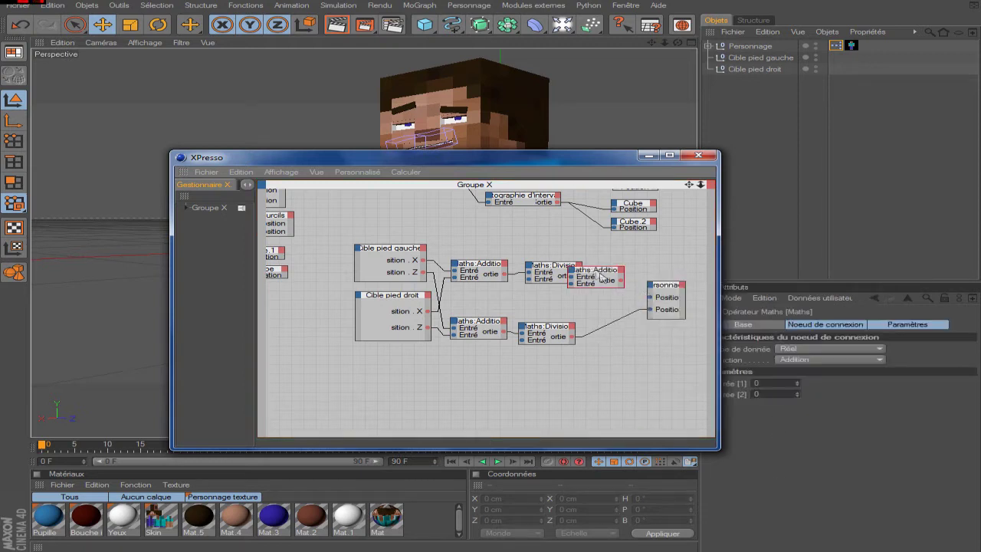
{"action": "left_click_drag", "start_coordinate": [602, 278], "coordinate": [635, 270]}
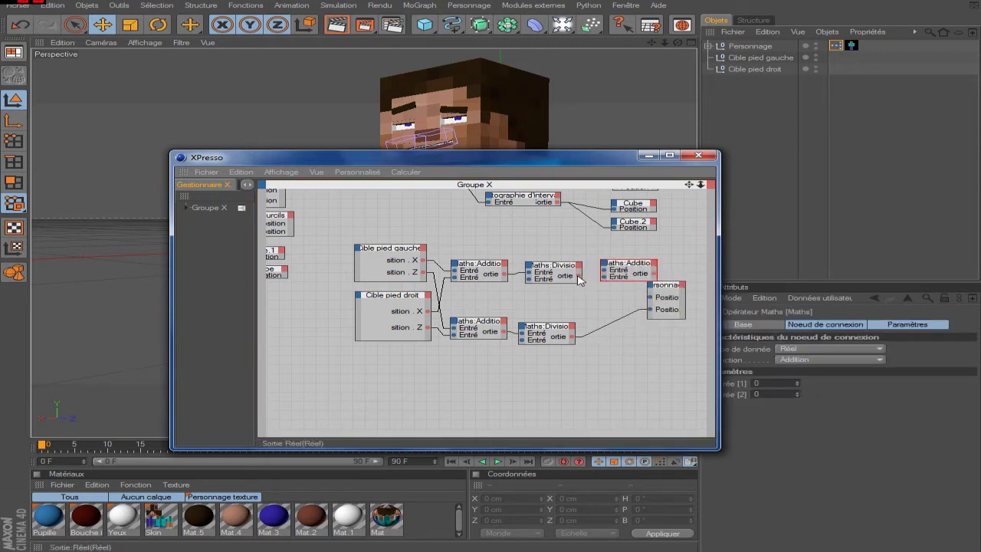
{"action": "left_click_drag", "start_coordinate": [604, 270], "coordinate": [580, 275]}
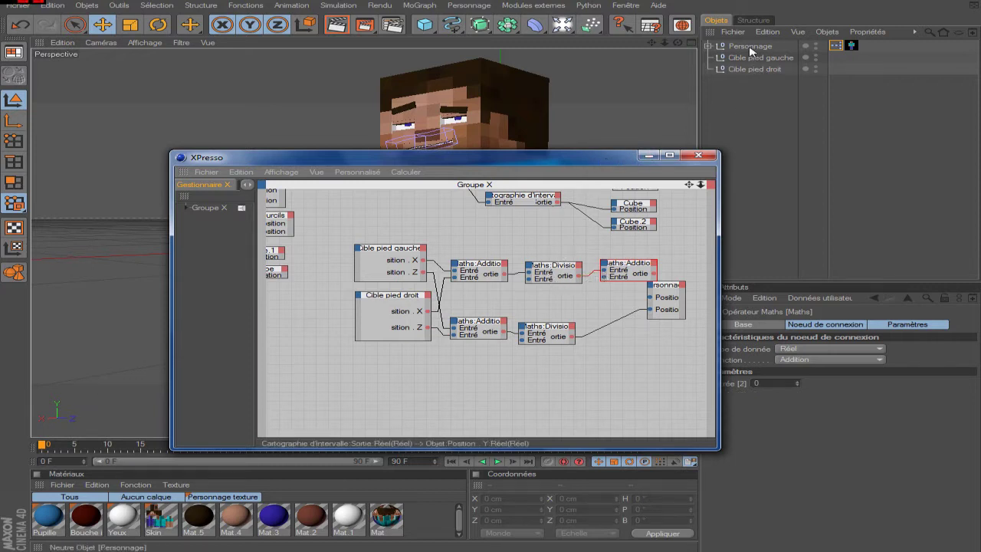
Add a second Personnage node to the XPresso graph and give it a Décalage output port
{"action": "left_click_drag", "start_coordinate": [750, 52], "coordinate": [536, 305]}
{"action": "left_click", "coordinate": [554, 299]}
{"action": "mouse_move", "coordinate": [594, 328]}
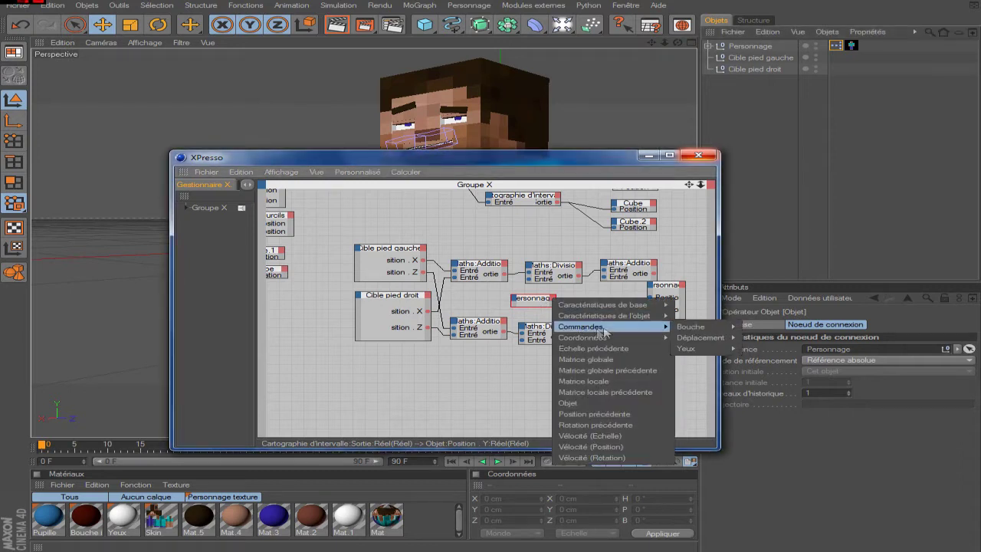
{"action": "mouse_move", "coordinate": [707, 340]}
{"action": "left_click", "coordinate": [763, 339]}
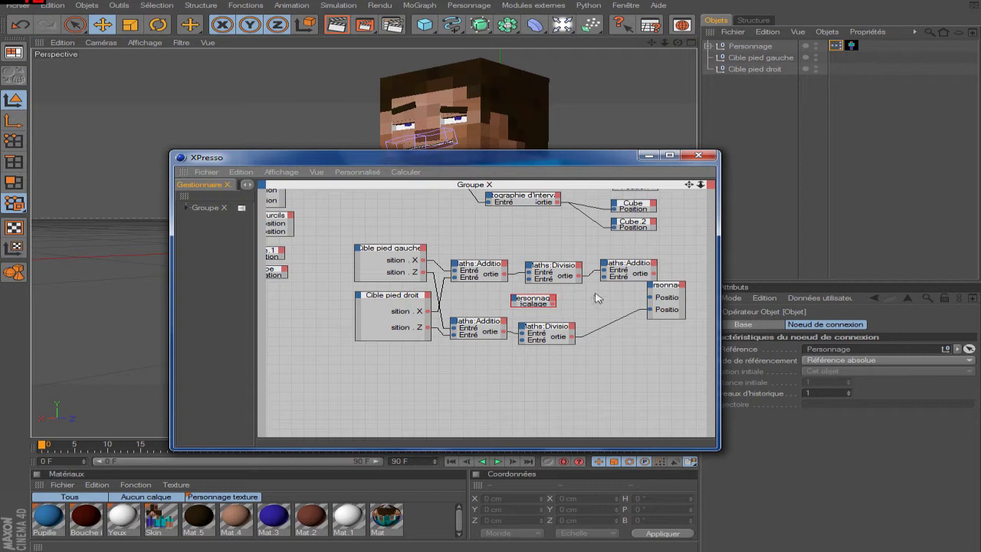
Connect Décalage to the new Addition's second input and the Addition's output to Personnage's X position, and close the XPresso editor
{"action": "left_click_drag", "start_coordinate": [603, 277], "coordinate": [562, 303]}
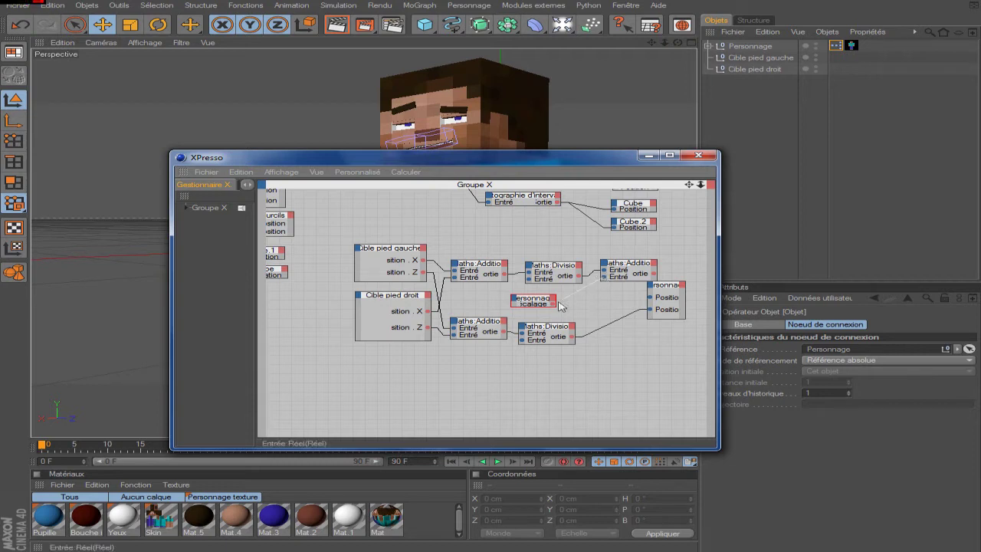
{"action": "left_click_drag", "start_coordinate": [555, 309], "coordinate": [553, 299]}
{"action": "mouse_move", "coordinate": [666, 289]}
{"action": "left_mouse_down"}
{"action": "mouse_move", "coordinate": [691, 286]}
{"action": "mouse_move", "coordinate": [649, 281]}
{"action": "left_mouse_up"}
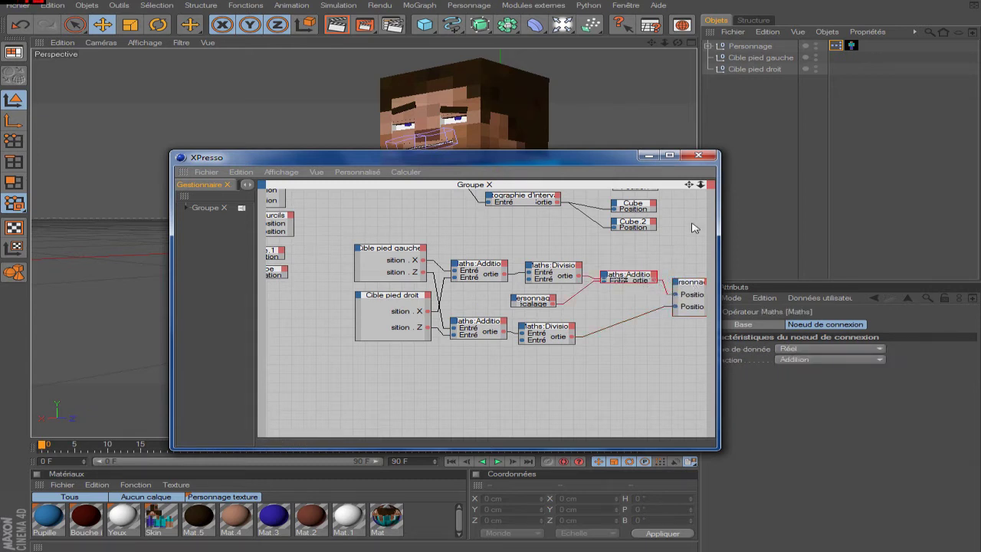
{"action": "left_click", "coordinate": [696, 155]}
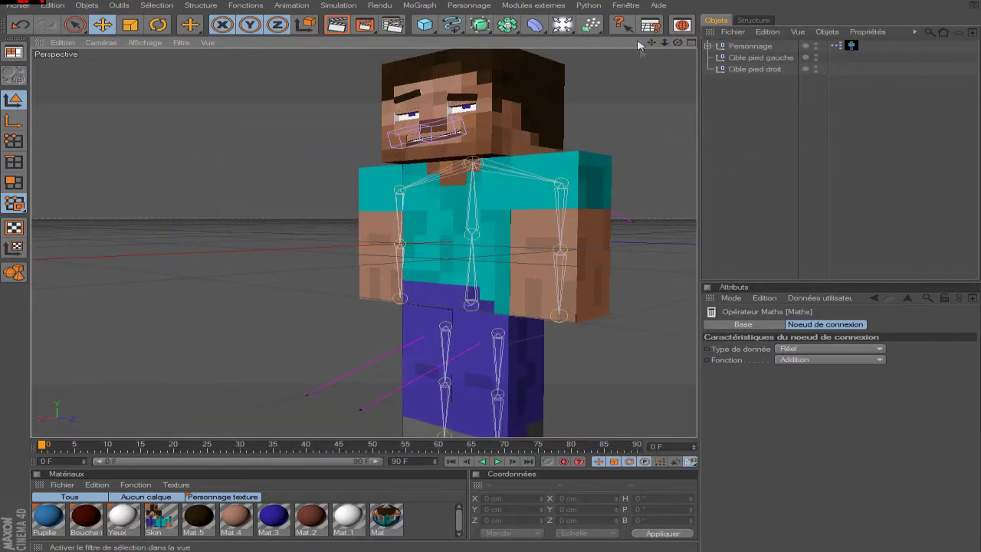
Test Personnage's Décalage control with a value of 4 and set it back to 0
{"action": "left_click", "coordinate": [751, 58]}
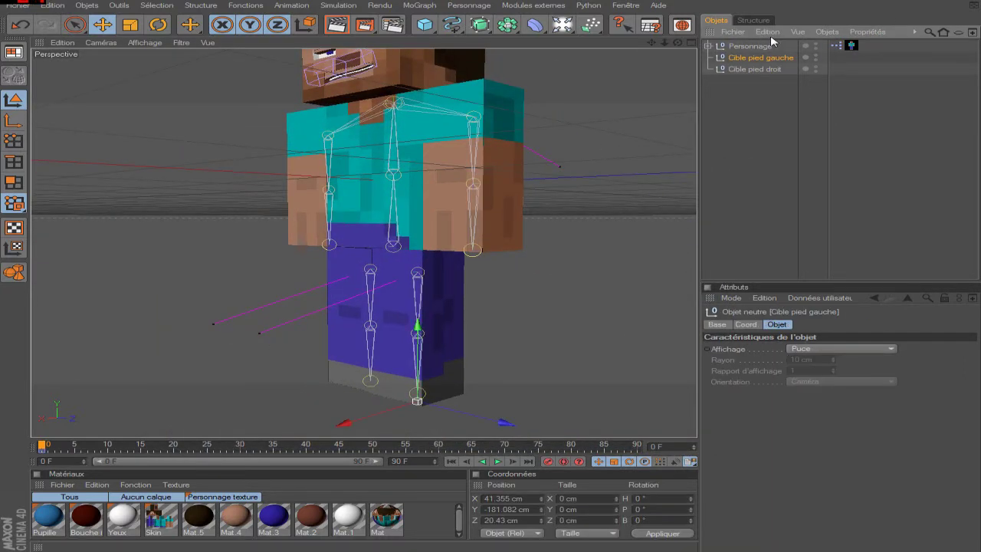
{"action": "left_click", "coordinate": [747, 46]}
{"action": "mouse_move", "coordinate": [918, 498]}
{"action": "left_mouse_down"}
{"action": "mouse_move", "coordinate": [979, 496]}
{"action": "mouse_move", "coordinate": [801, 498]}
{"action": "mouse_move", "coordinate": [936, 498]}
{"action": "left_mouse_up"}
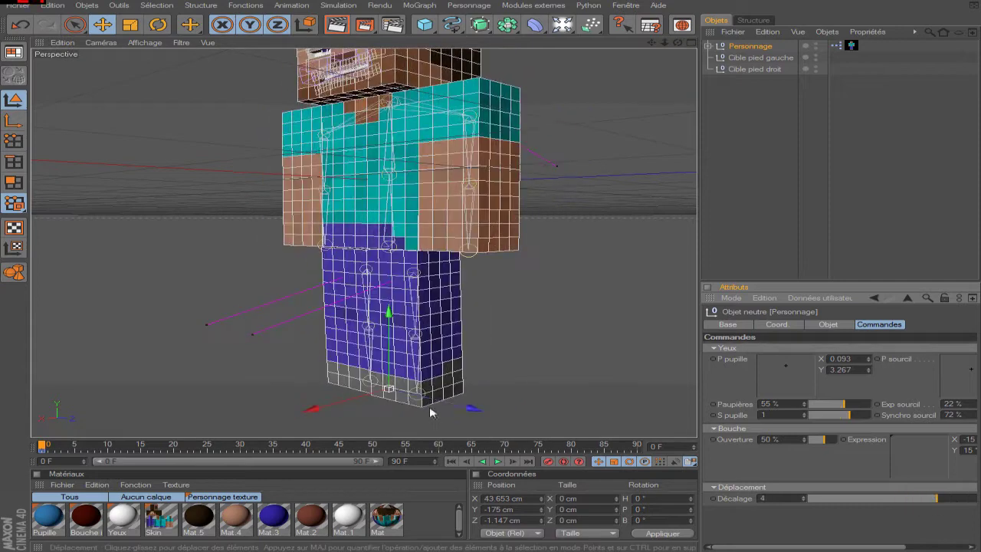
{"action": "type", "text": "0"}
{"action": "key", "text": "Return"}
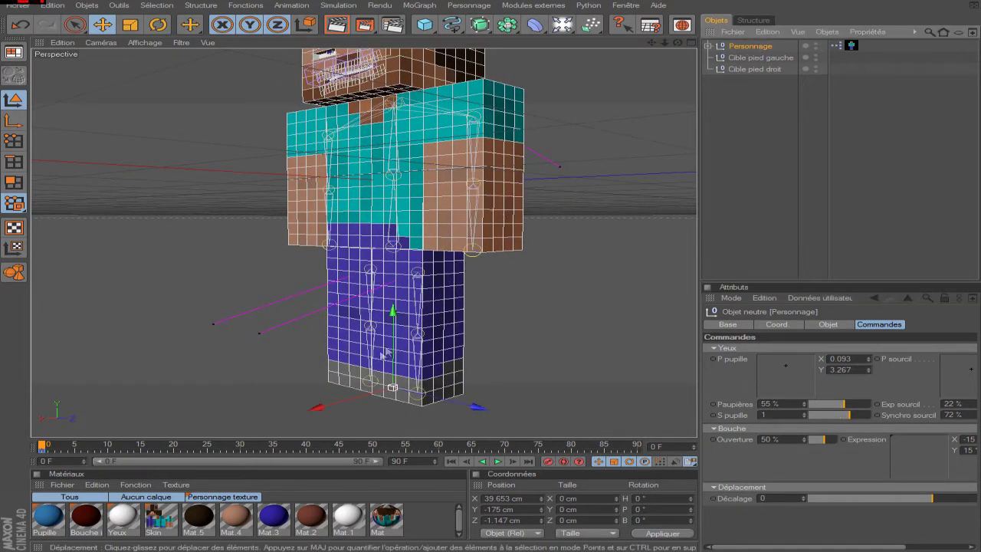
Lower Personnage to a Y position of about -219 cm and test Décalage at -48, viewing the bent legs from several sides
{"action": "mouse_move", "coordinate": [387, 345]}
{"action": "left_mouse_down"}
{"action": "mouse_move", "coordinate": [389, 314]}
{"action": "mouse_move", "coordinate": [391, 337]}
{"action": "left_mouse_up"}
{"action": "left_click_drag", "start_coordinate": [940, 499], "coordinate": [872, 498]}
{"action": "left_click_drag", "start_coordinate": [676, 44], "coordinate": [563, 29]}
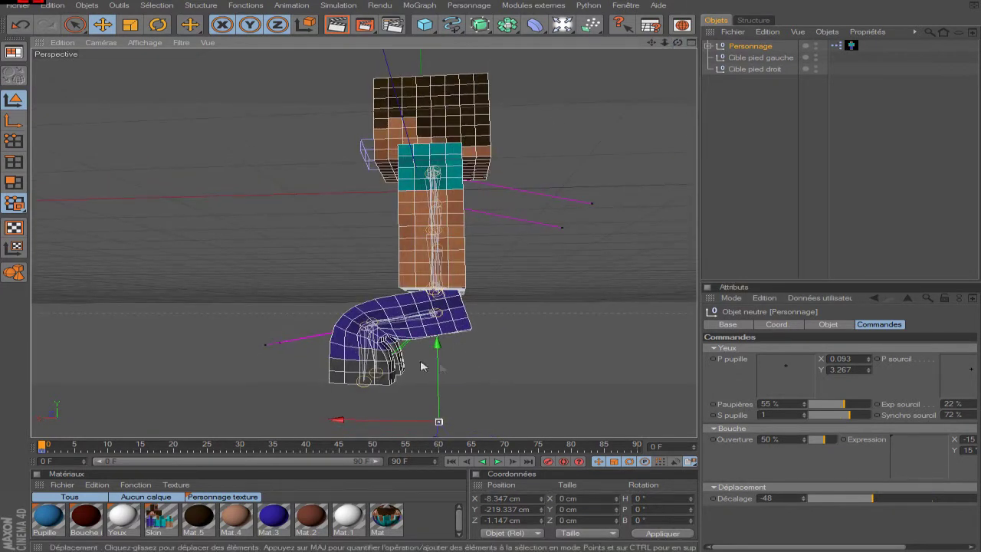
{"action": "left_click_drag", "start_coordinate": [678, 42], "coordinate": [617, 46]}
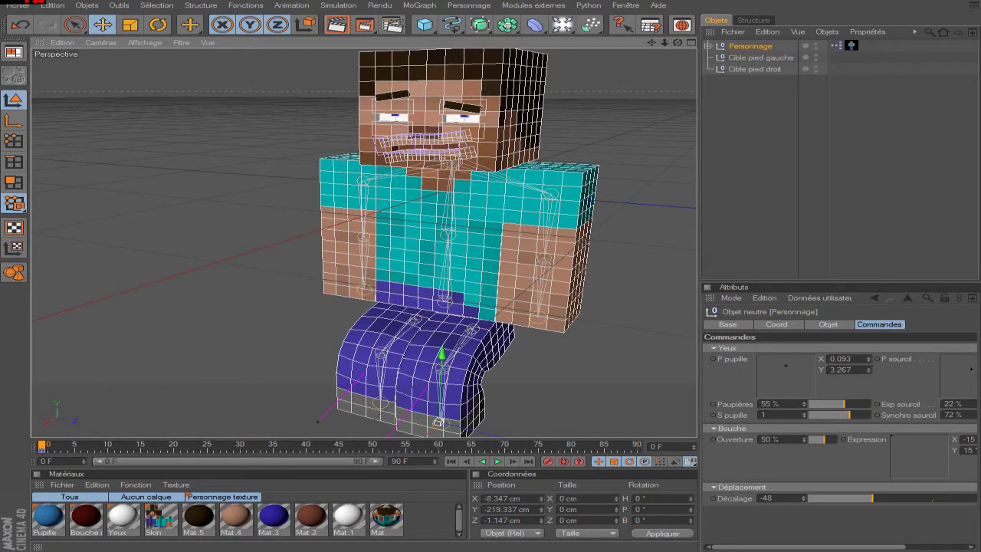
Reset Décalage to 0 and raise Personnage along Y until its legs are only slightly bent
{"action": "left_click_drag", "start_coordinate": [774, 498], "coordinate": [625, 506]}
{"action": "type", "text": "0"}
{"action": "key", "text": "Return"}
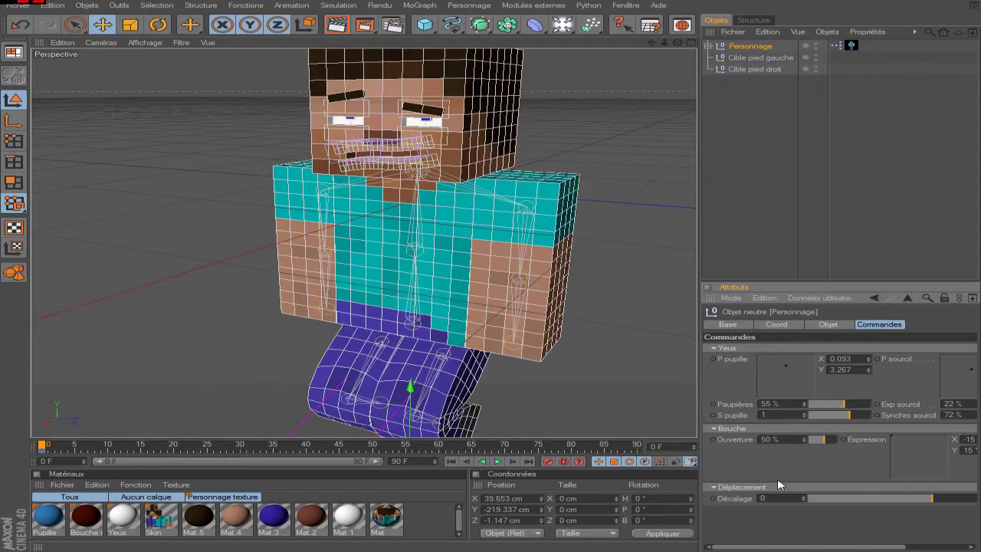
{"action": "left_click_drag", "start_coordinate": [426, 403], "coordinate": [426, 365]}
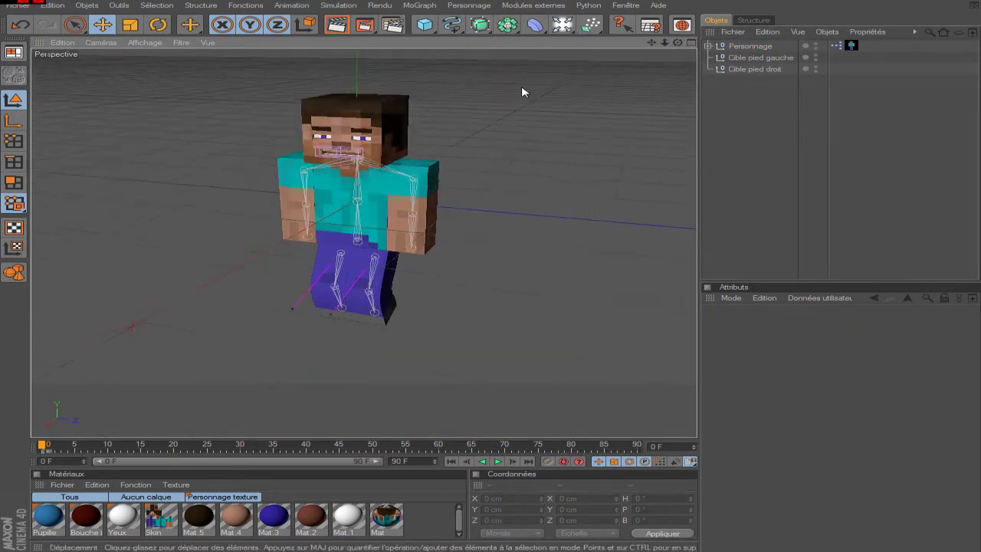
Add a Sol floor object to the scene
{"action": "left_click", "coordinate": [563, 25]}
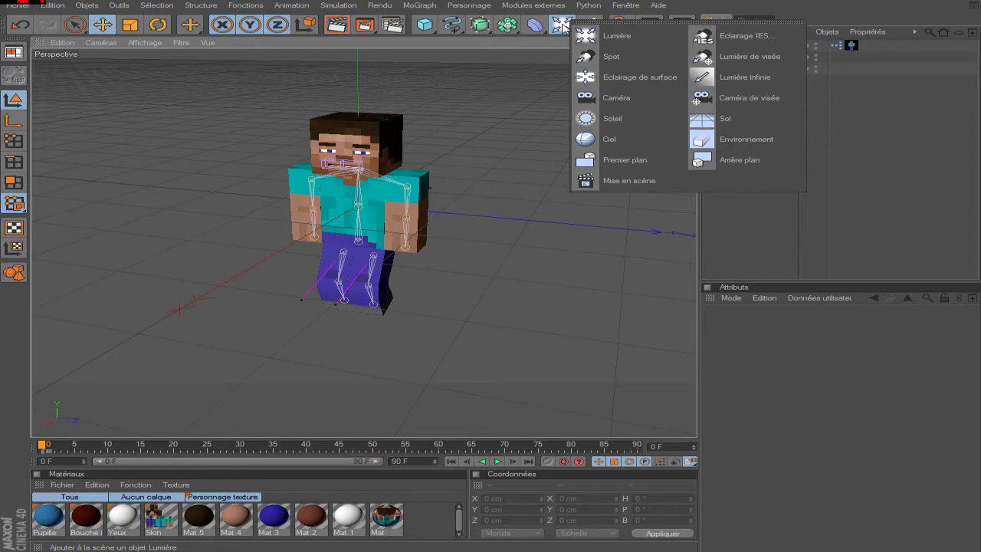
{"action": "left_click", "coordinate": [724, 119]}
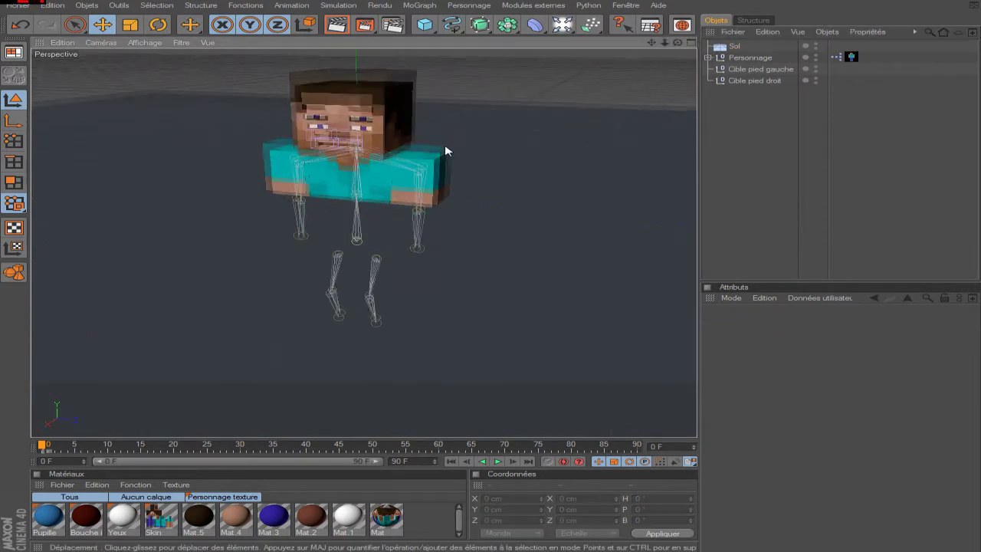
{"action": "scroll", "coordinate": [445, 151], "scroll_direction": "up", "scroll_amount": 2}
Group Personnage, Cible pied gauche and Cible pied droit under one null and rename it Perso
{"action": "left_click_drag", "start_coordinate": [650, 43], "coordinate": [759, 64]}
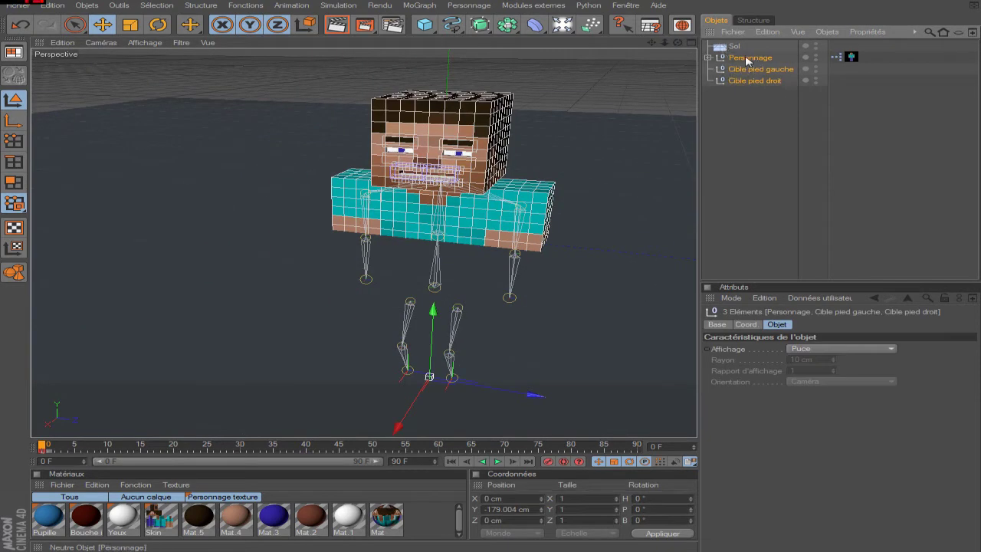
{"action": "right_click", "coordinate": [741, 69]}
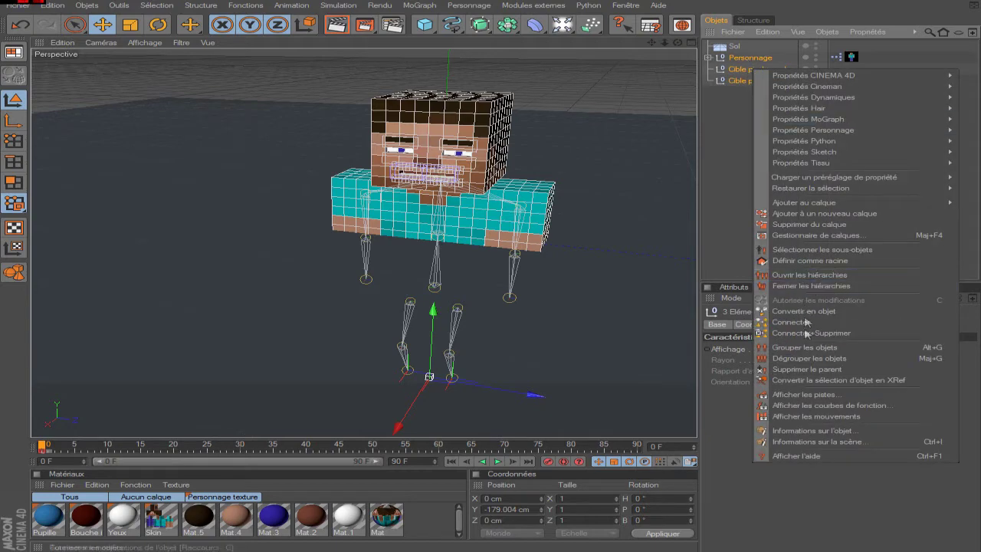
{"action": "left_click", "coordinate": [804, 347]}
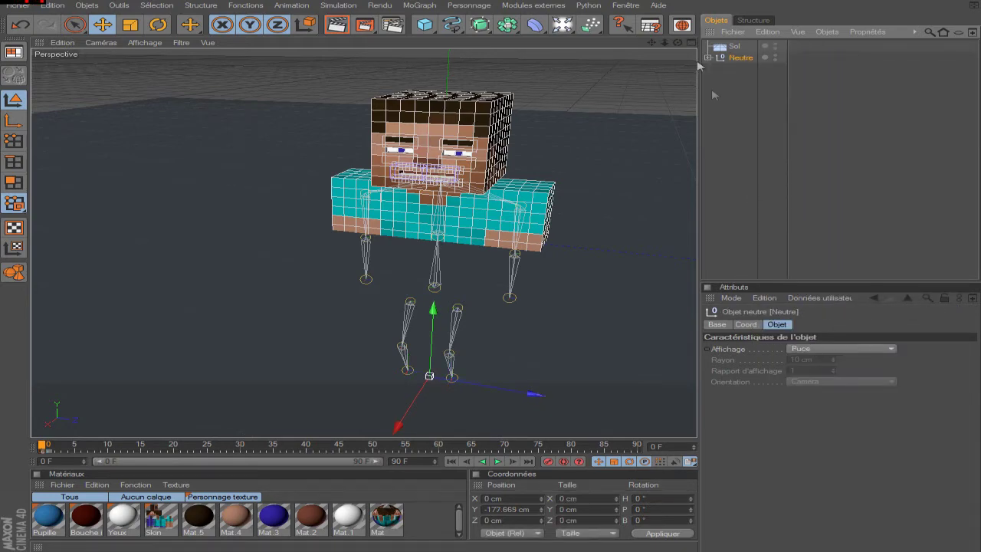
{"action": "double_click", "coordinate": [741, 58]}
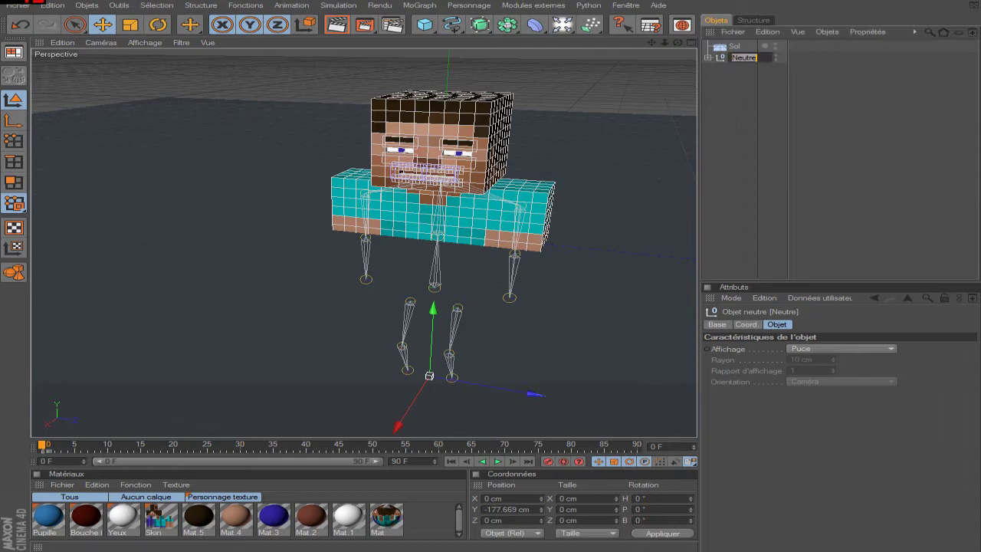
{"action": "key", "text": "Return"}
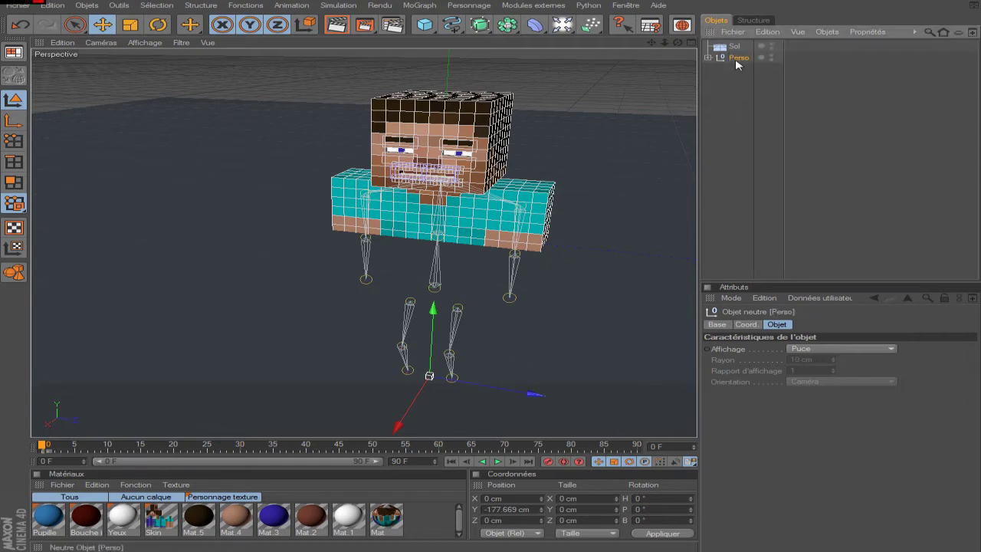
Raise the Perso group to a Y position of about 0.2 cm so its feet meet the floor
{"action": "left_click_drag", "start_coordinate": [433, 314], "coordinate": [442, 160]}
{"action": "left_click_drag", "start_coordinate": [677, 43], "coordinate": [660, 24]}
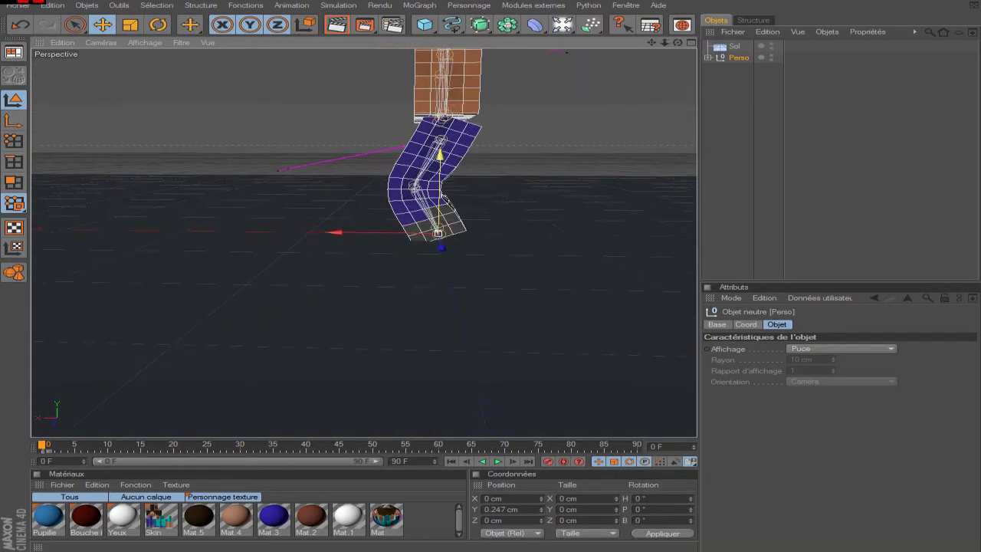
Lower the Perso group slightly along Y so the soles of the character's feet rest on the floor
{"action": "left_click_drag", "start_coordinate": [441, 197], "coordinate": [442, 198]}
{"action": "left_click", "coordinate": [709, 57]}
{"action": "left_click", "coordinate": [740, 115]}
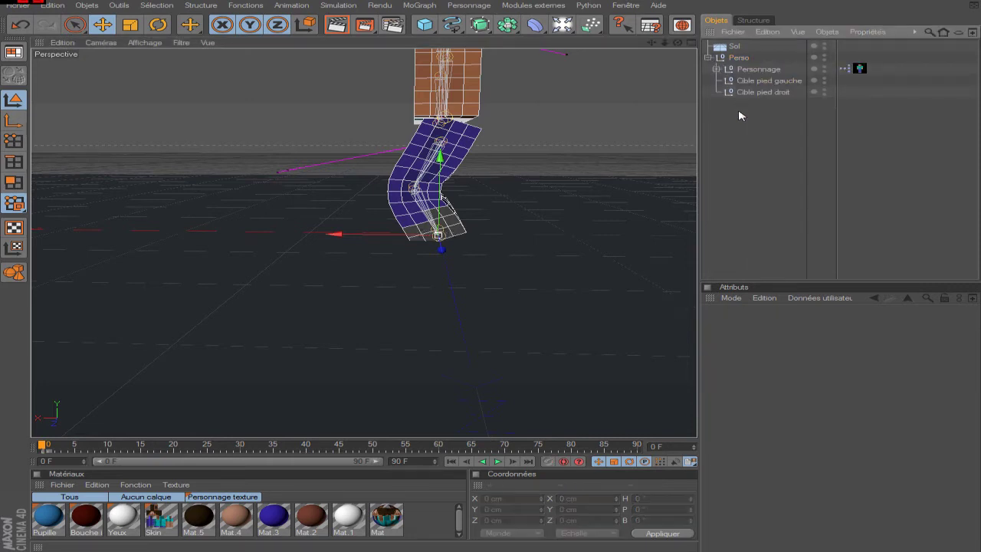
{"action": "left_click_drag", "start_coordinate": [650, 43], "coordinate": [651, 84]}
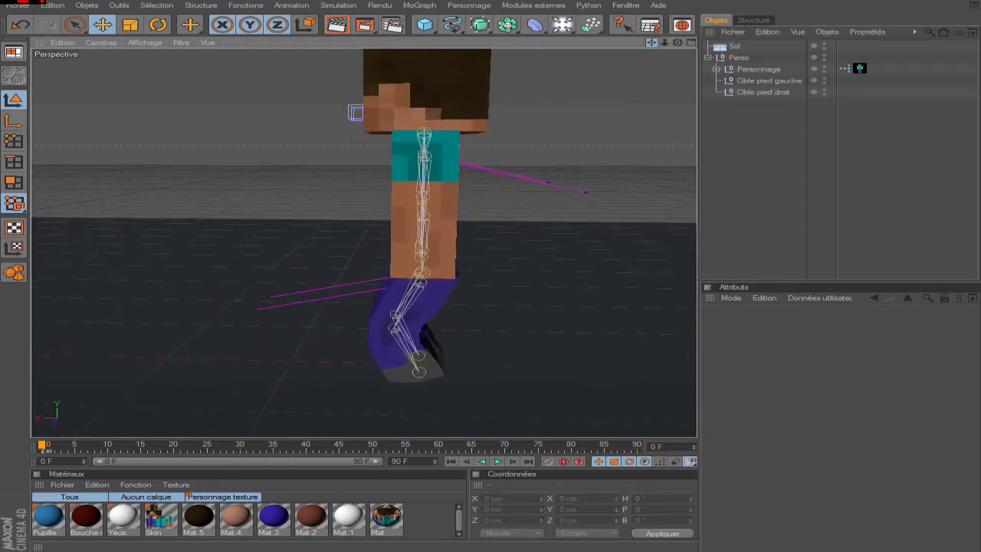
{"action": "left_click_drag", "start_coordinate": [664, 44], "coordinate": [439, 286]}
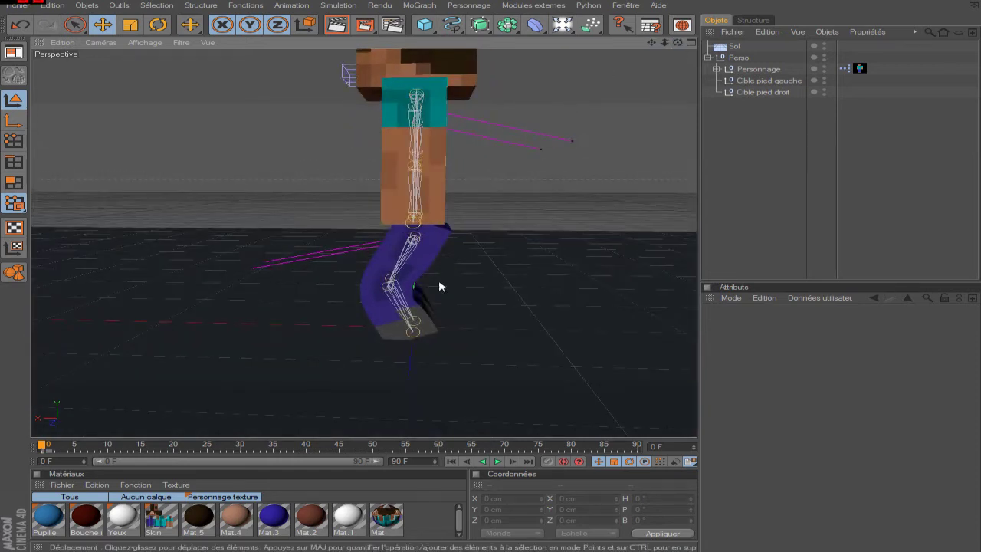
{"action": "left_click", "coordinate": [739, 58]}
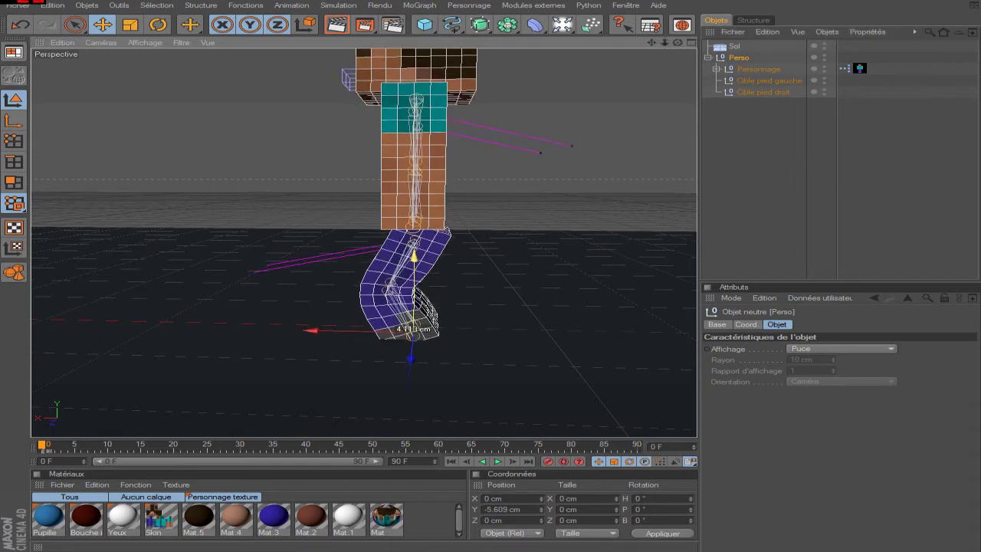
{"action": "left_click", "coordinate": [881, 136]}
{"action": "left_click", "coordinate": [755, 69]}
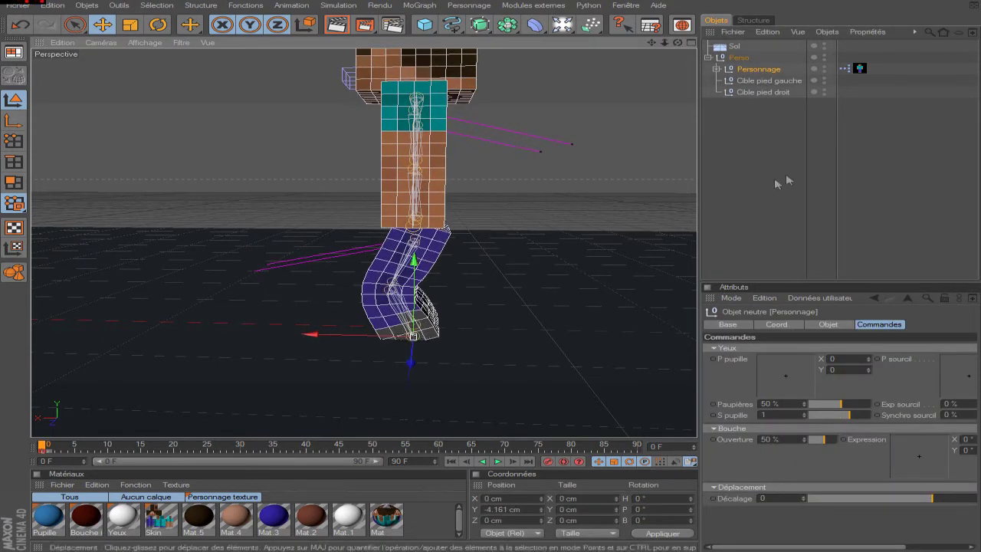
{"action": "left_click", "coordinate": [881, 136]}
{"action": "left_click_drag", "start_coordinate": [678, 43], "coordinate": [648, 45]}
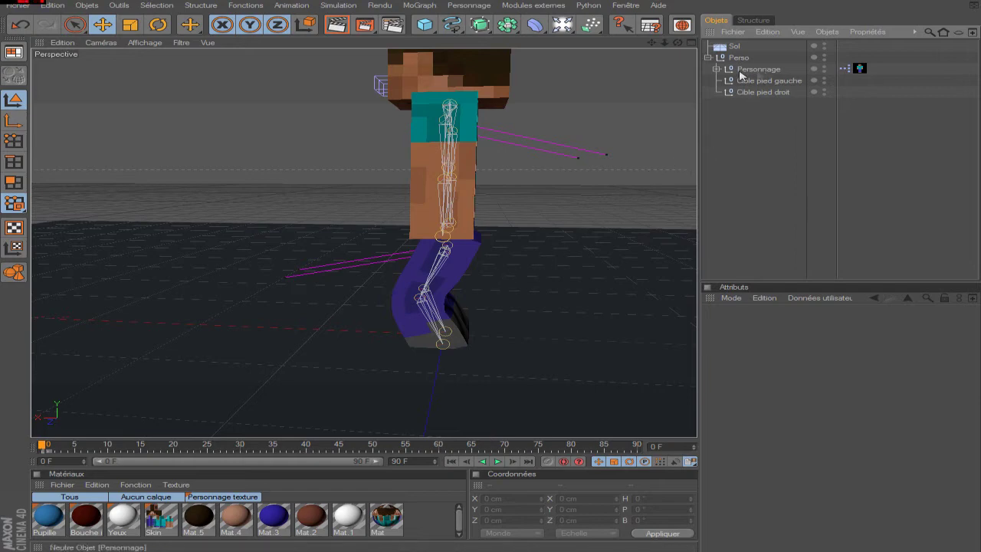
{"action": "left_click_drag", "start_coordinate": [662, 43], "coordinate": [567, 170]}
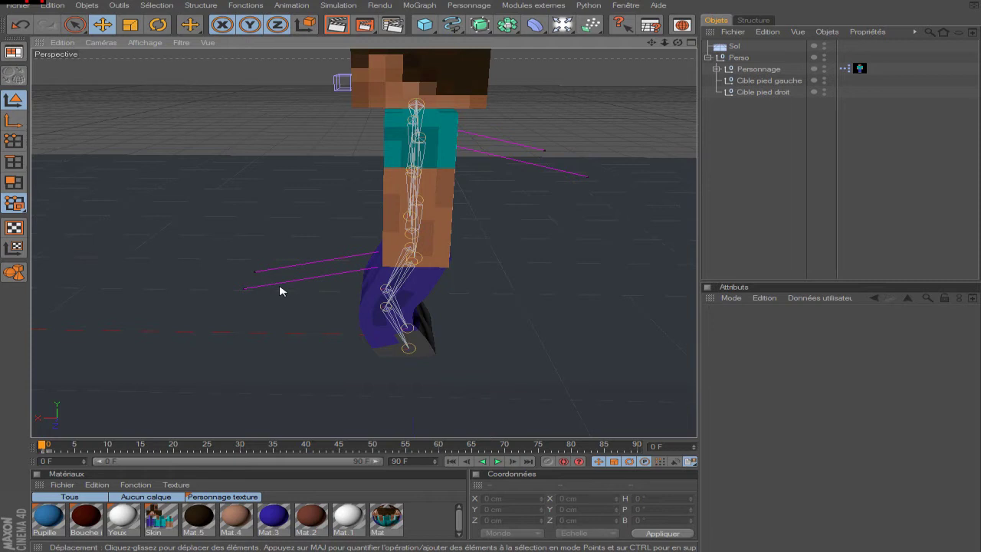
{"action": "left_click_drag", "start_coordinate": [454, 269], "coordinate": [521, 175], "text": "alt"}
{"action": "mouse_move", "coordinate": [679, 43]}
{"action": "left_mouse_down"}
{"action": "mouse_move", "coordinate": [598, 49]}
{"action": "mouse_move", "coordinate": [677, 42]}
{"action": "left_mouse_up"}
{"action": "left_click_drag", "start_coordinate": [567, 115], "coordinate": [630, 116], "text": "alt"}
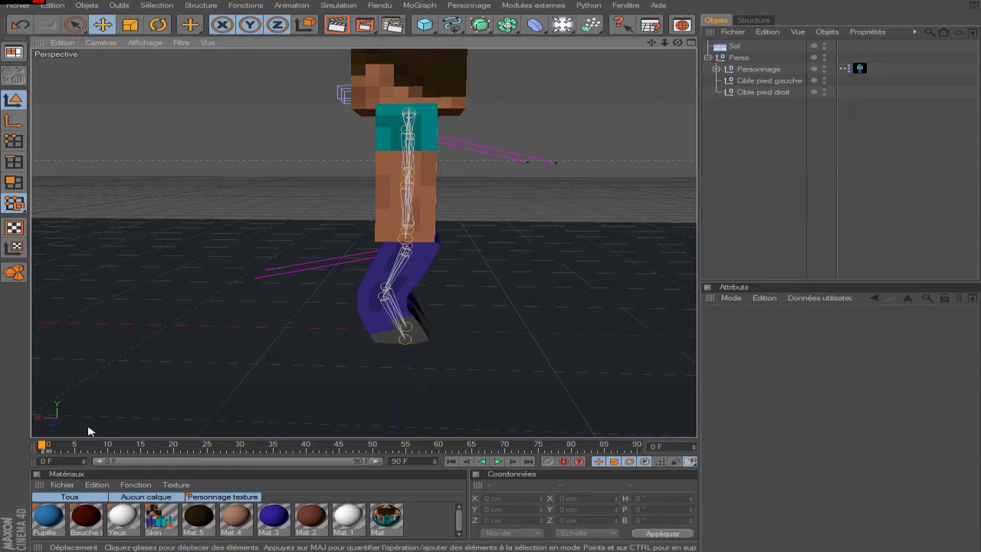
Key Cible pied gauche at frame 0, then advance it to an X of about 75 cm at frame 15 and key it
{"action": "left_click", "coordinate": [142, 447]}
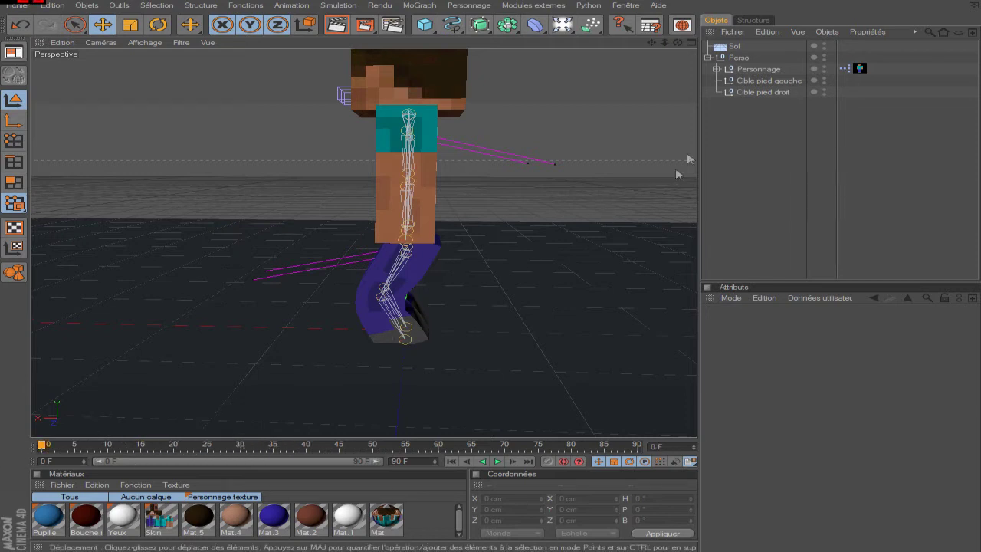
{"action": "left_click", "coordinate": [765, 82]}
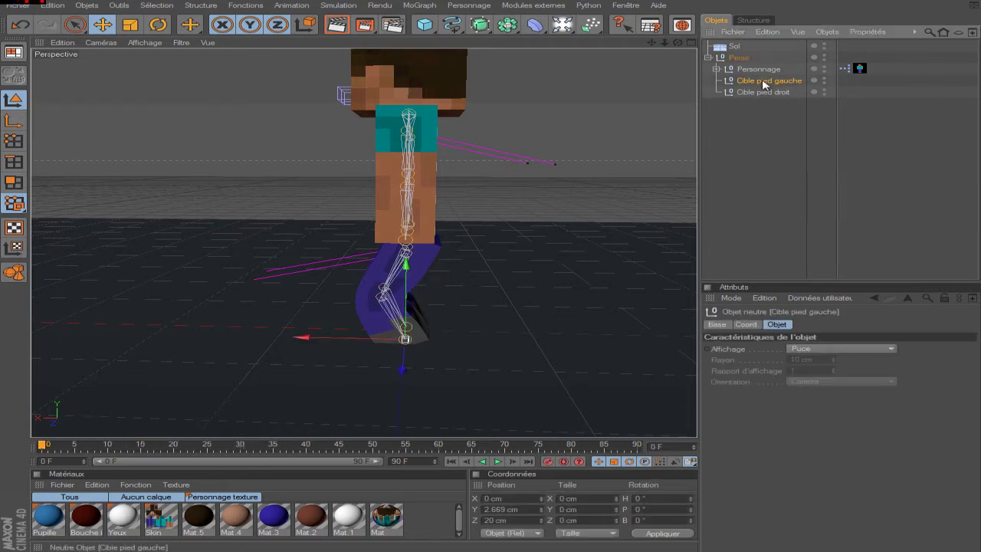
{"action": "scroll", "coordinate": [605, 187], "scroll_direction": "up", "scroll_amount": 8}
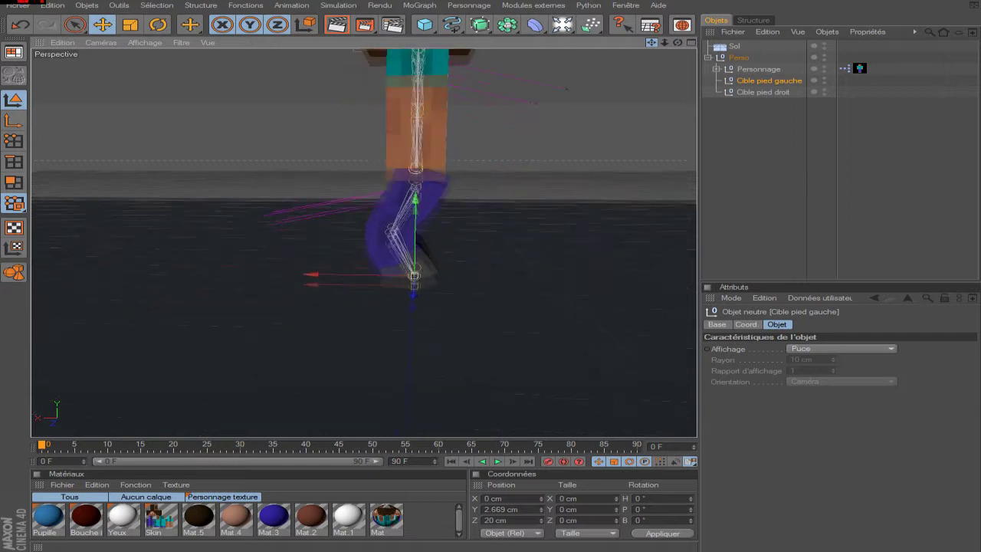
{"action": "left_click_drag", "start_coordinate": [650, 42], "coordinate": [650, 38]}
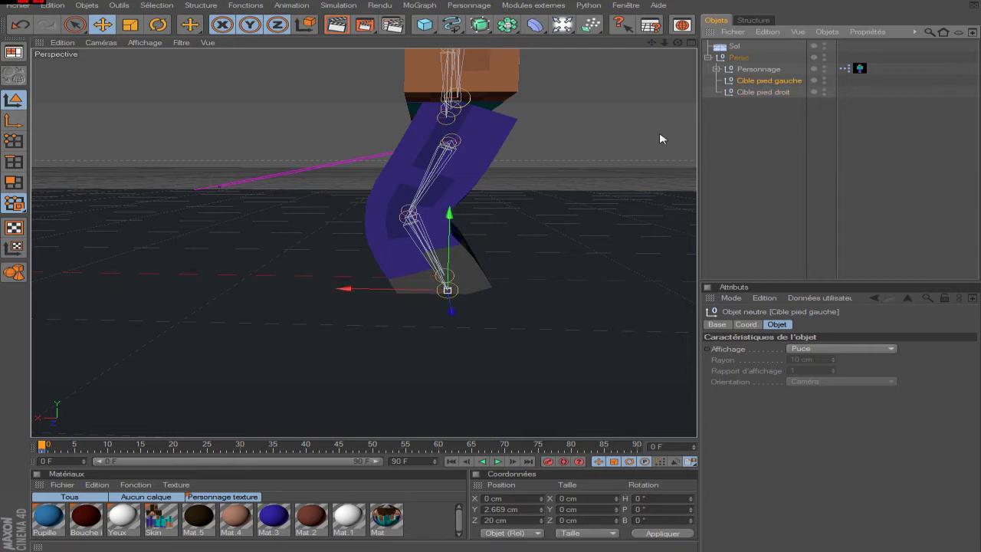
{"action": "left_click", "coordinate": [141, 447]}
{"action": "left_click_drag", "start_coordinate": [401, 302], "coordinate": [243, 302]}
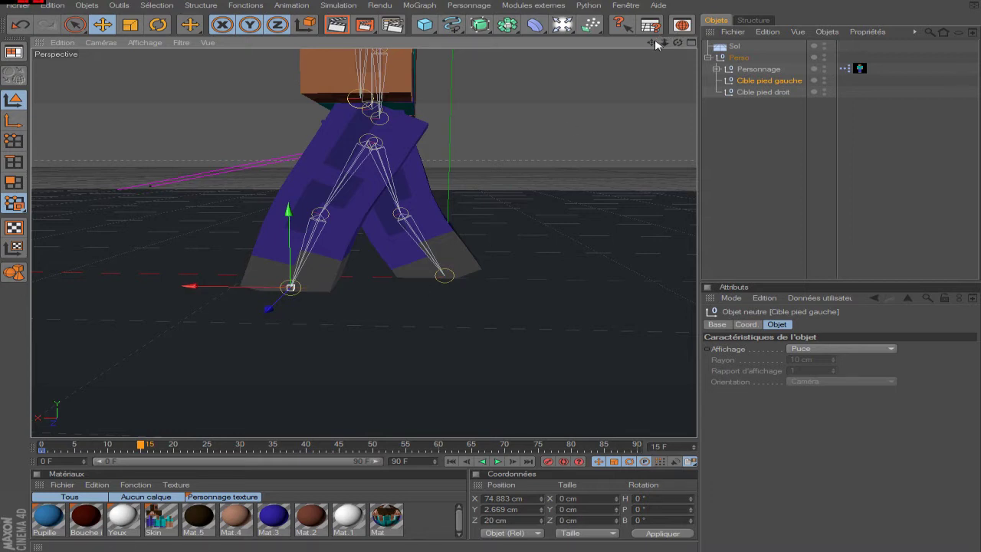
{"action": "left_click_drag", "start_coordinate": [651, 42], "coordinate": [754, 68]}
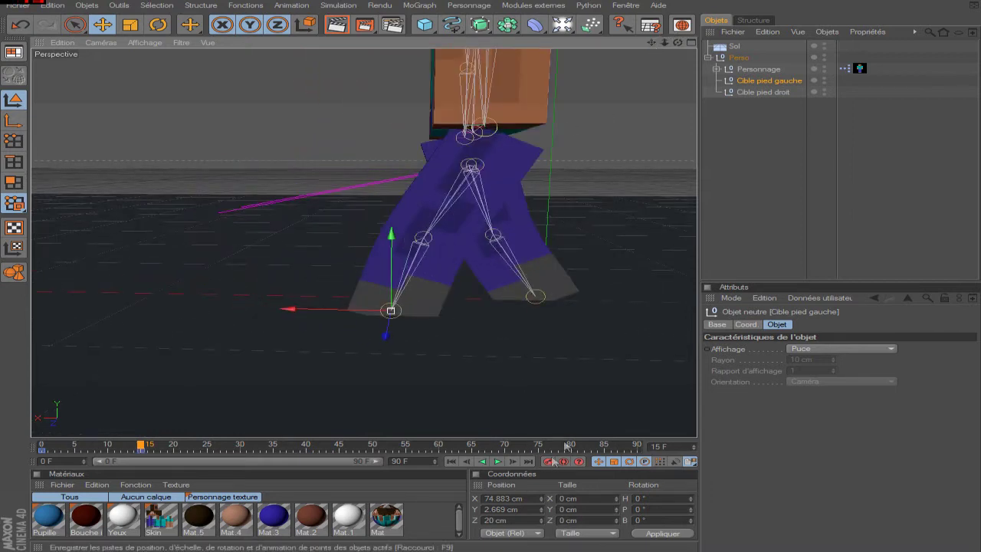
Key Cible pied droit at frame 15, then advance it to an X of about 148 cm at frame 30 and key it
{"action": "left_click", "coordinate": [763, 91]}
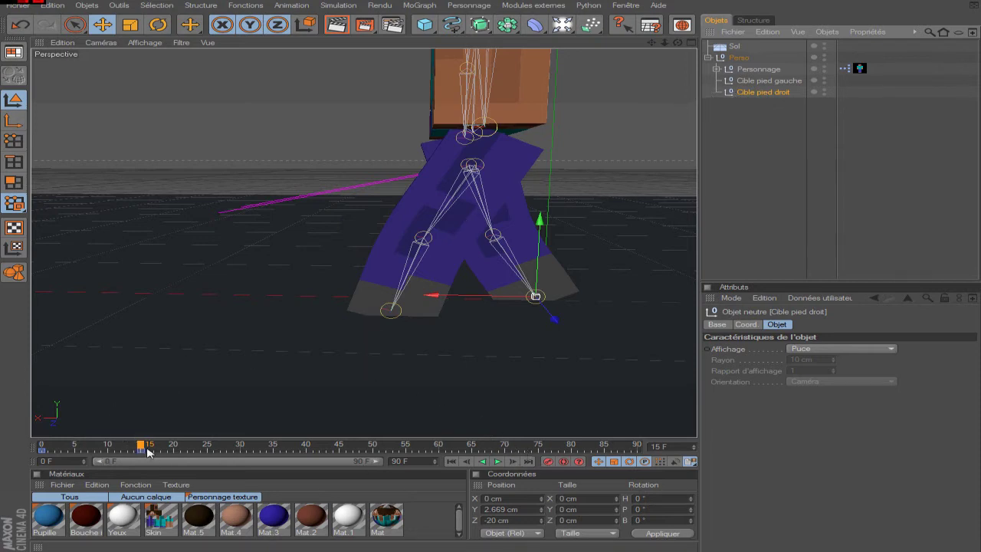
{"action": "left_click", "coordinate": [241, 445]}
{"action": "left_click_drag", "start_coordinate": [481, 296], "coordinate": [207, 294]}
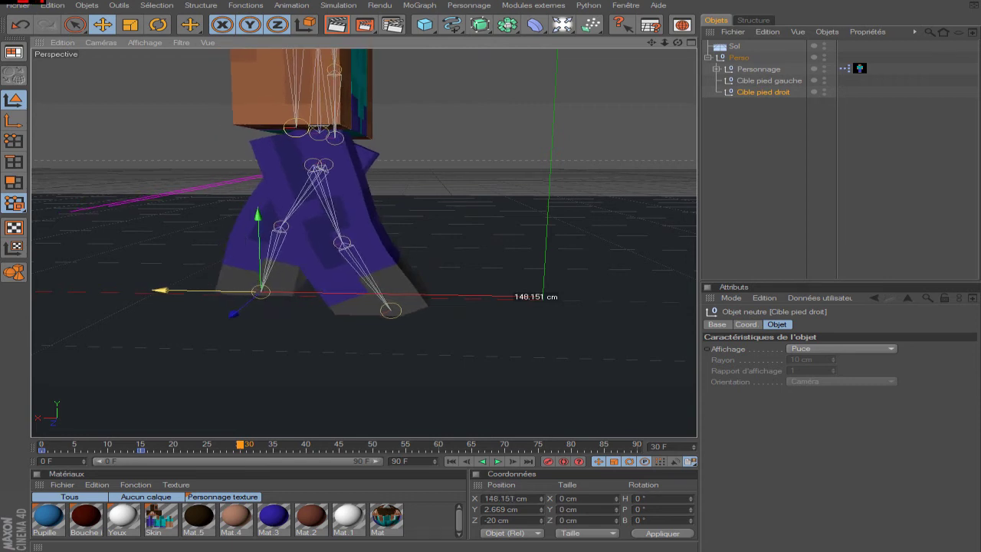
{"action": "left_click", "coordinate": [547, 463]}
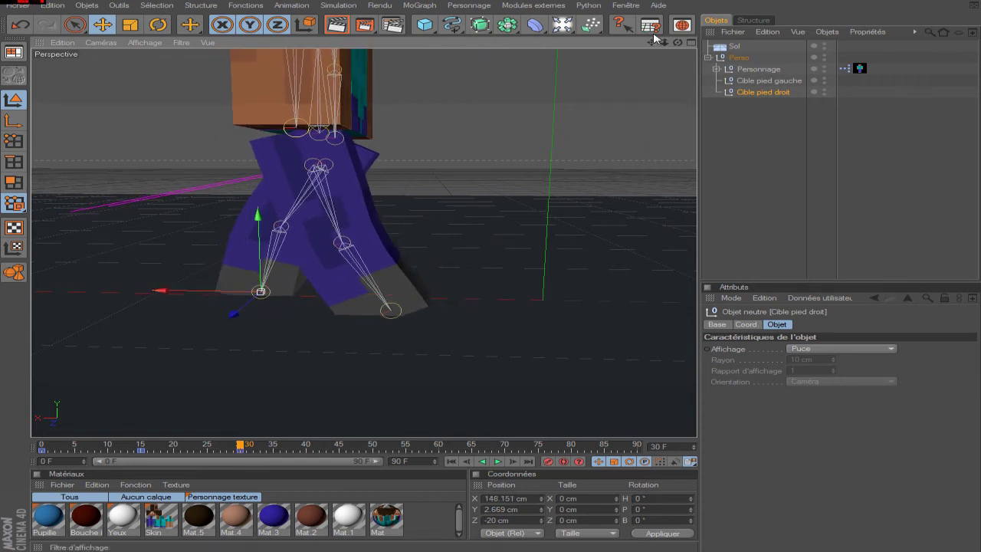
Key Cible pied gauche at frame 30, then advance it to an X of about 222 cm at frame 45 and key it
{"action": "left_click_drag", "start_coordinate": [652, 42], "coordinate": [649, 48]}
{"action": "left_click", "coordinate": [755, 83]}
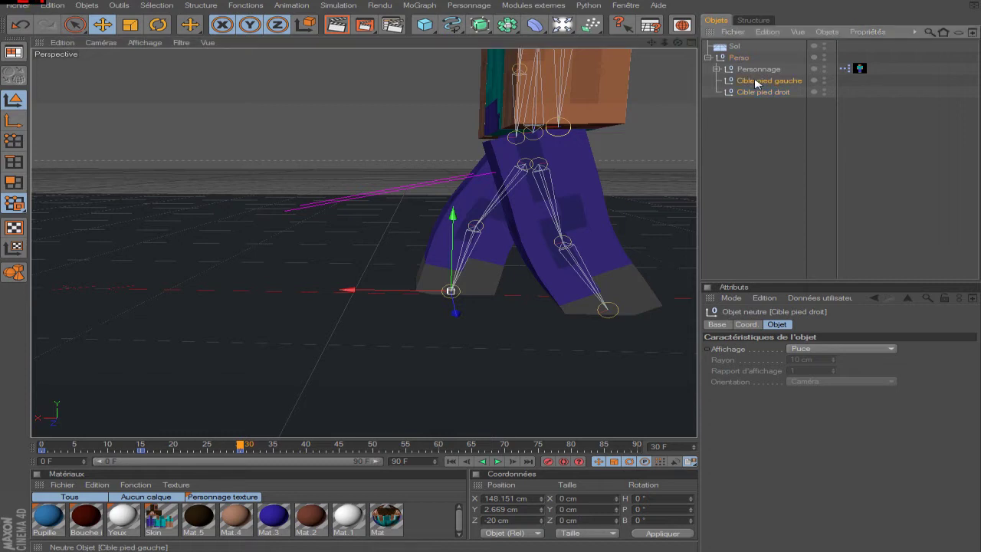
{"action": "left_click", "coordinate": [341, 450]}
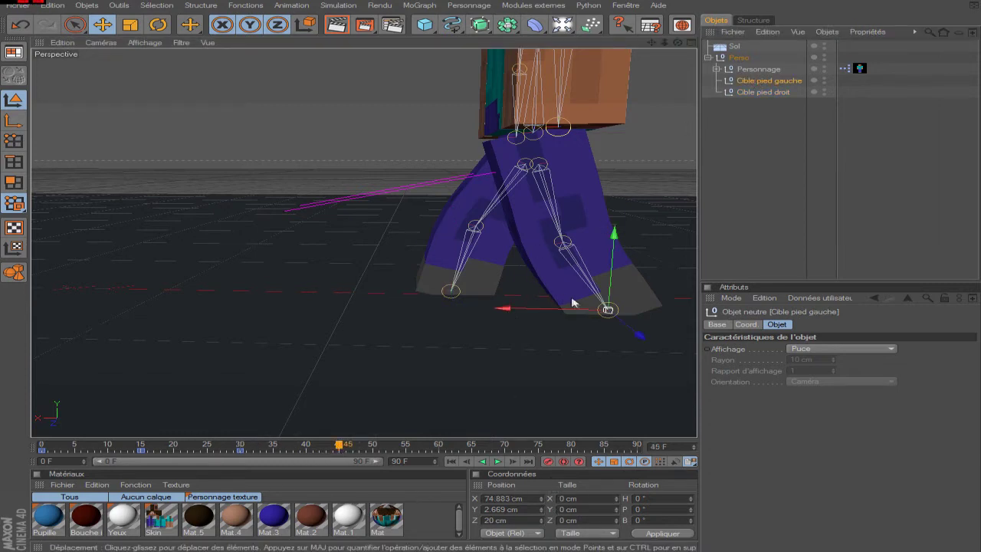
{"action": "left_click_drag", "start_coordinate": [577, 307], "coordinate": [278, 303]}
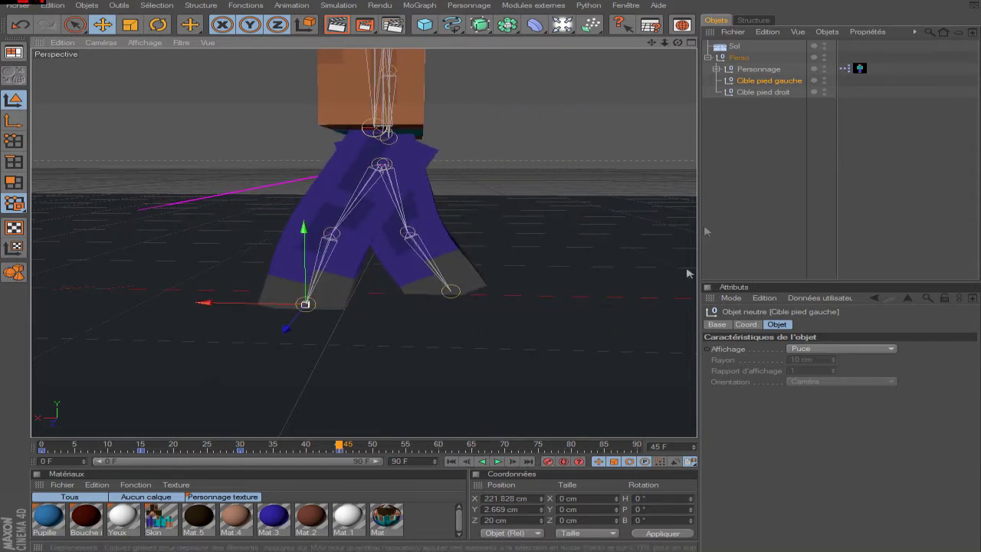
Key Cible pied droit at frame 45, advance it to an X of about 221 cm at frame 60, and key both foot targets there
{"action": "left_click", "coordinate": [766, 92]}
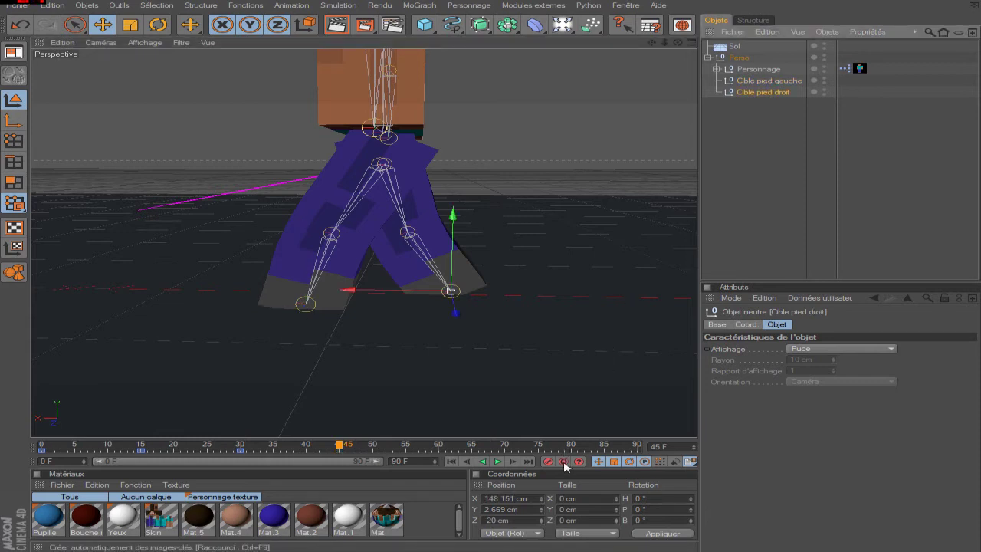
{"action": "left_click_drag", "start_coordinate": [654, 47], "coordinate": [739, 43]}
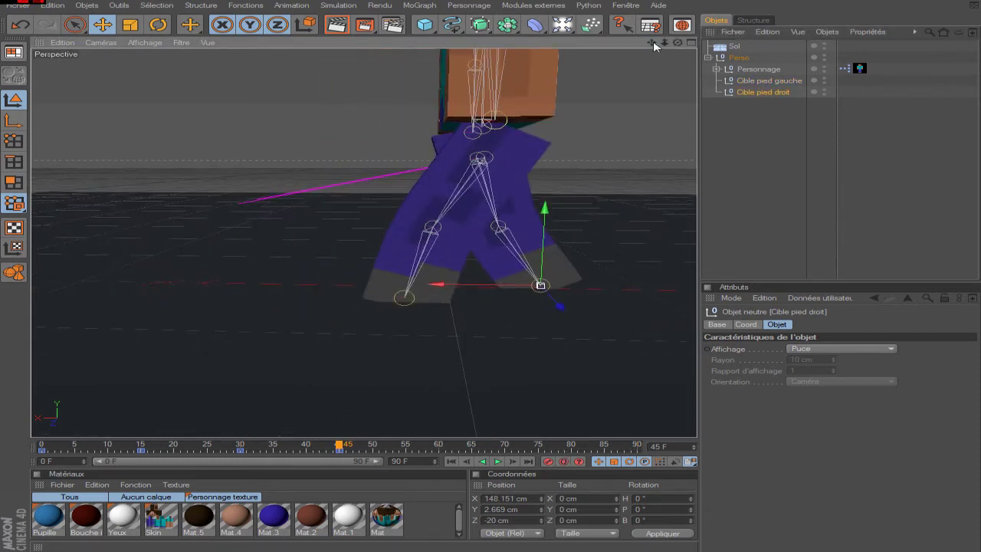
{"action": "left_click", "coordinate": [440, 450]}
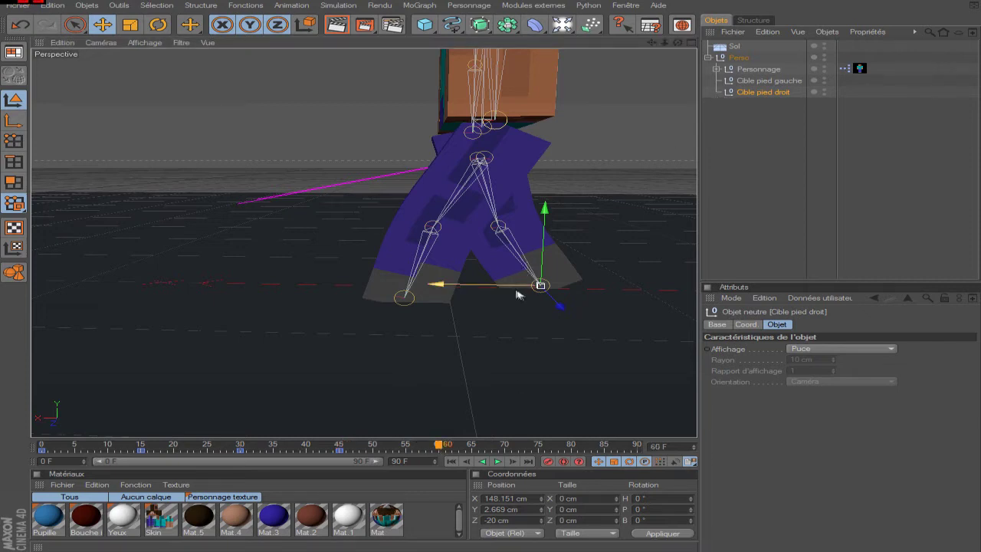
{"action": "left_click_drag", "start_coordinate": [502, 288], "coordinate": [369, 286]}
{"action": "left_click", "coordinate": [769, 80]}
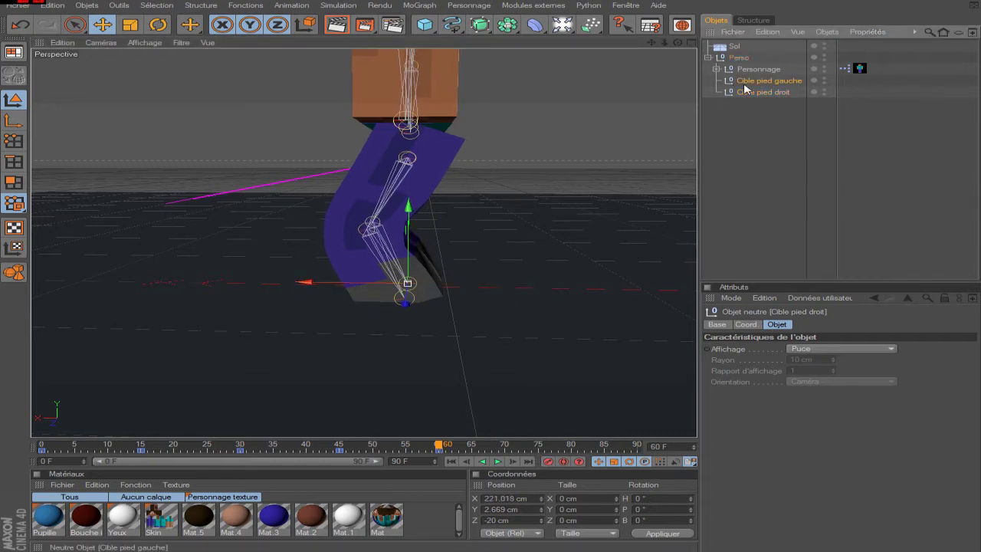
{"action": "left_click", "coordinate": [757, 168]}
Set the animation's end to frame 60 and play the walk from the start with the whole character in view
{"action": "left_click_drag", "start_coordinate": [674, 199], "coordinate": [624, 229], "text": "alt"}
{"action": "left_click_drag", "start_coordinate": [651, 44], "coordinate": [579, 73]}
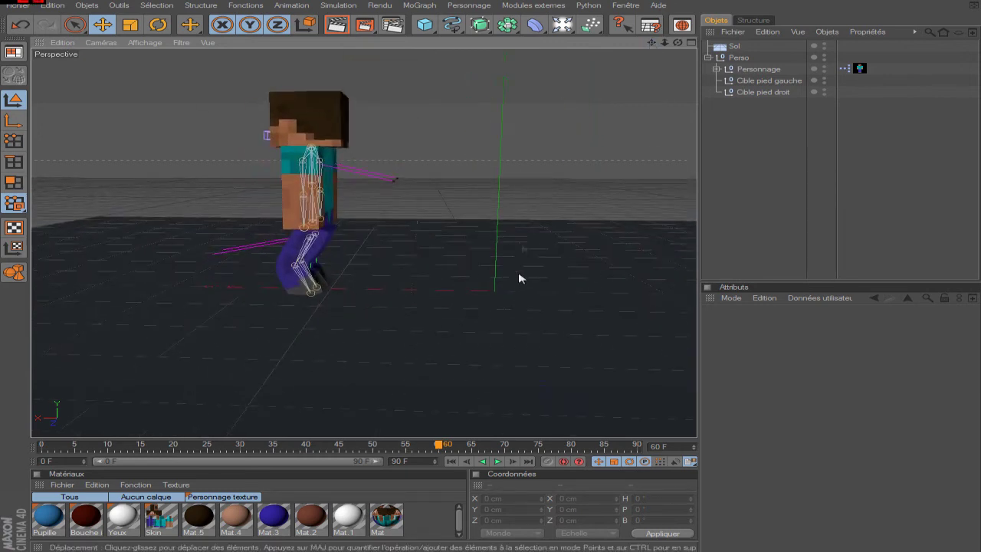
{"action": "left_click", "coordinate": [400, 461]}
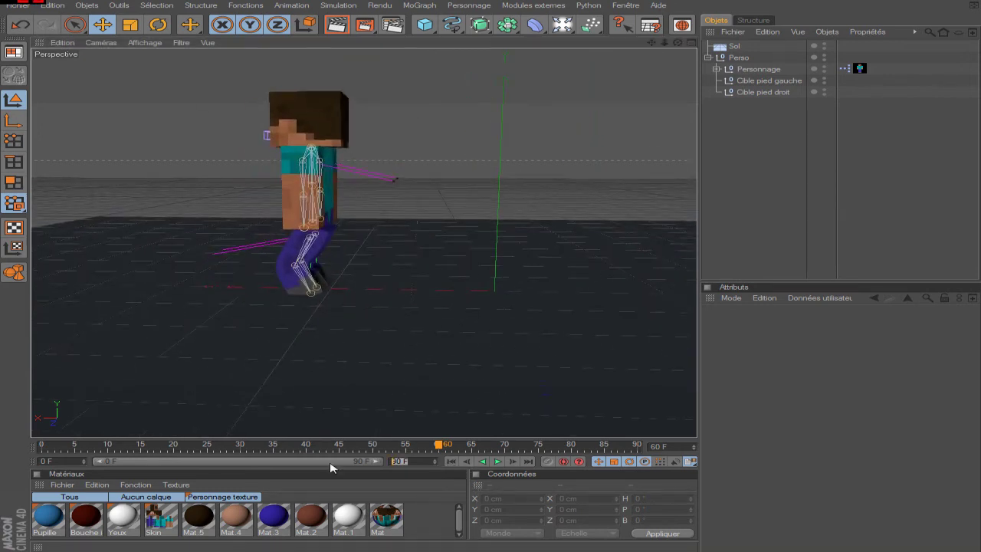
{"action": "left_click", "coordinate": [451, 461]}
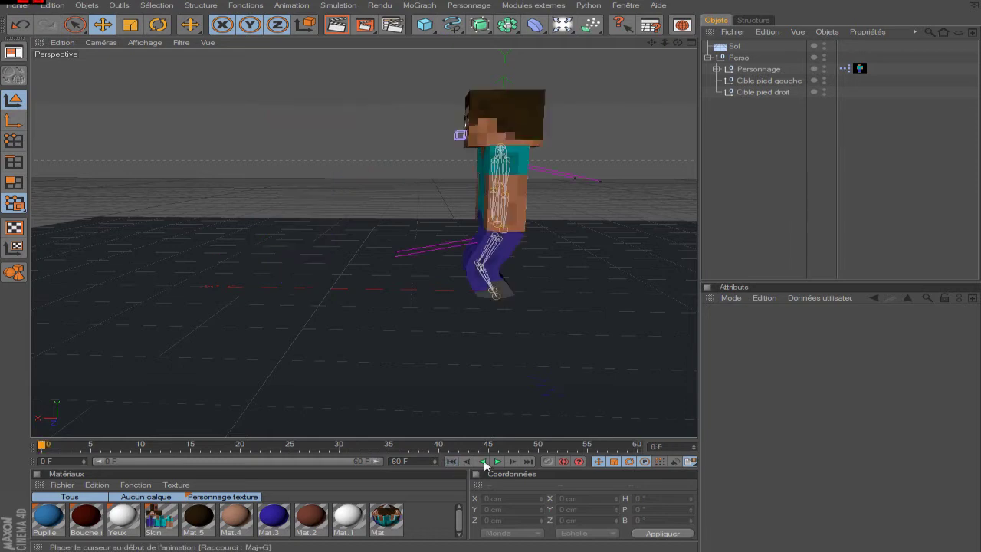
{"action": "left_click", "coordinate": [496, 461]}
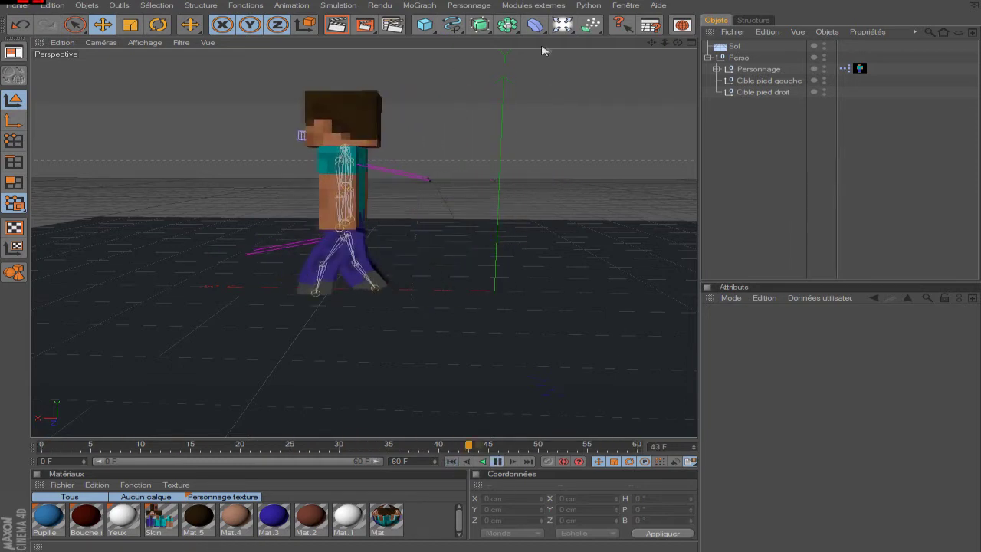
{"action": "left_click", "coordinate": [497, 462]}
{"action": "left_click", "coordinate": [452, 462]}
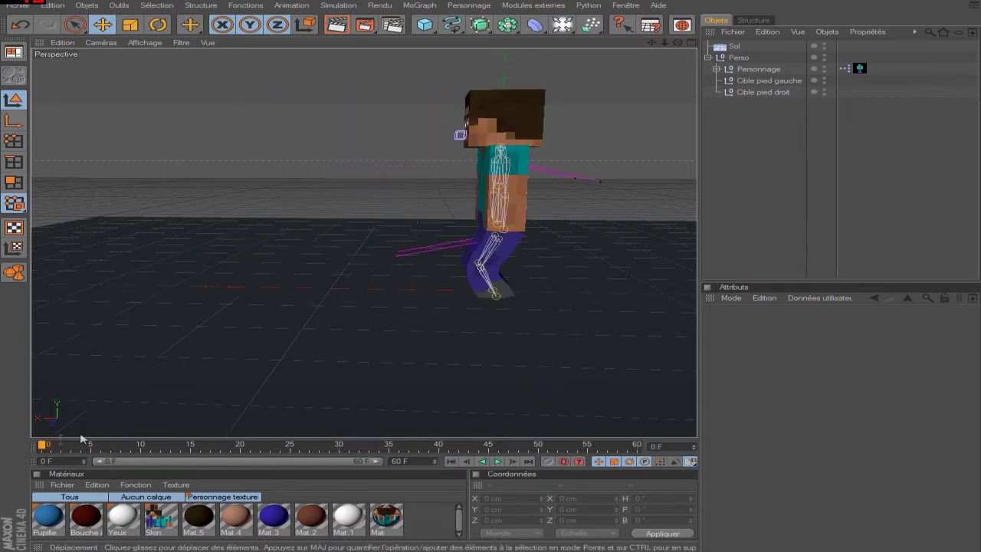
{"action": "mouse_move", "coordinate": [43, 449]}
{"action": "left_mouse_down"}
{"action": "mouse_move", "coordinate": [259, 467]}
{"action": "mouse_move", "coordinate": [376, 458]}
{"action": "mouse_move", "coordinate": [38, 446]}
{"action": "left_mouse_up"}
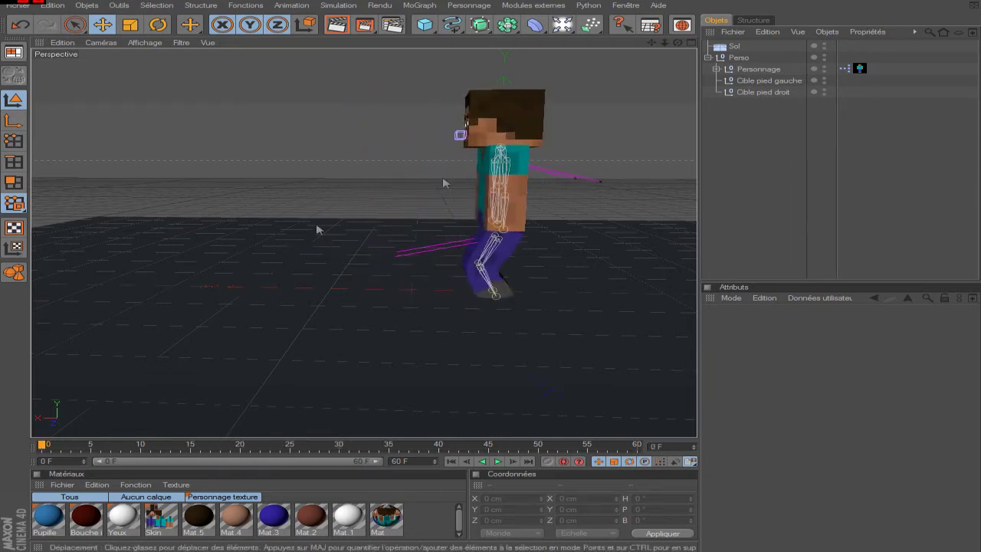
Set the animation's end to frame 90 and extend the preview range to match, with Cible pied gauche selected
{"action": "left_click", "coordinate": [766, 81]}
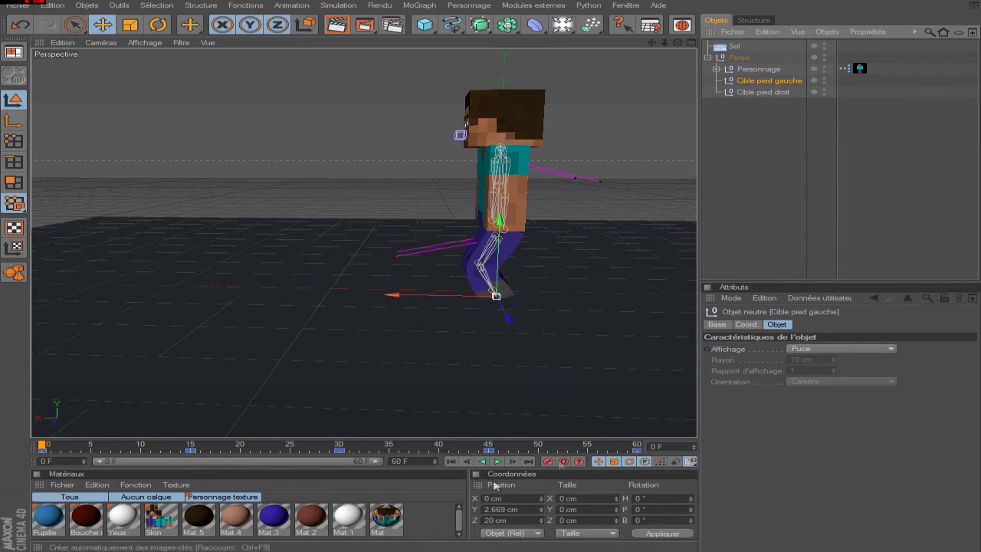
{"action": "left_click", "coordinate": [399, 460]}
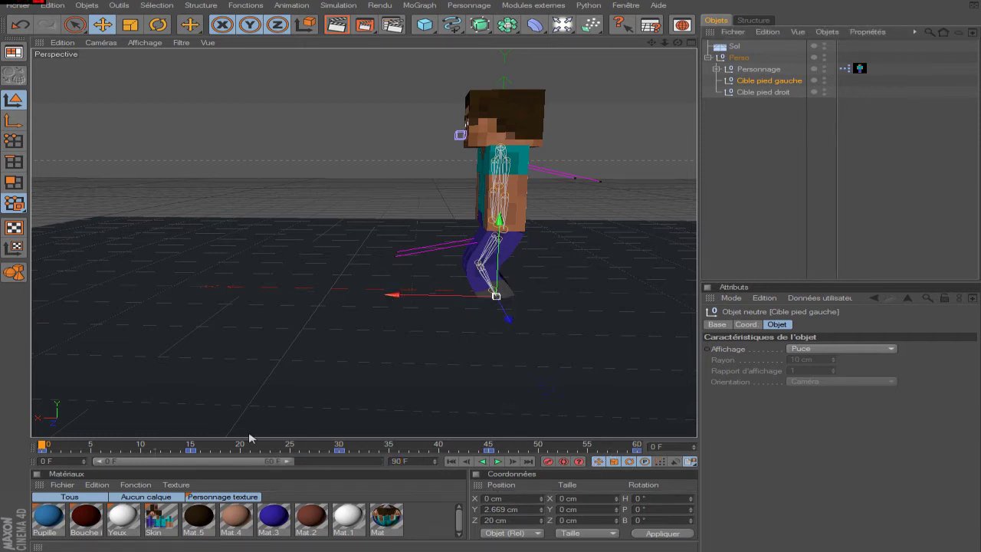
{"action": "left_click_drag", "start_coordinate": [287, 461], "coordinate": [444, 462]}
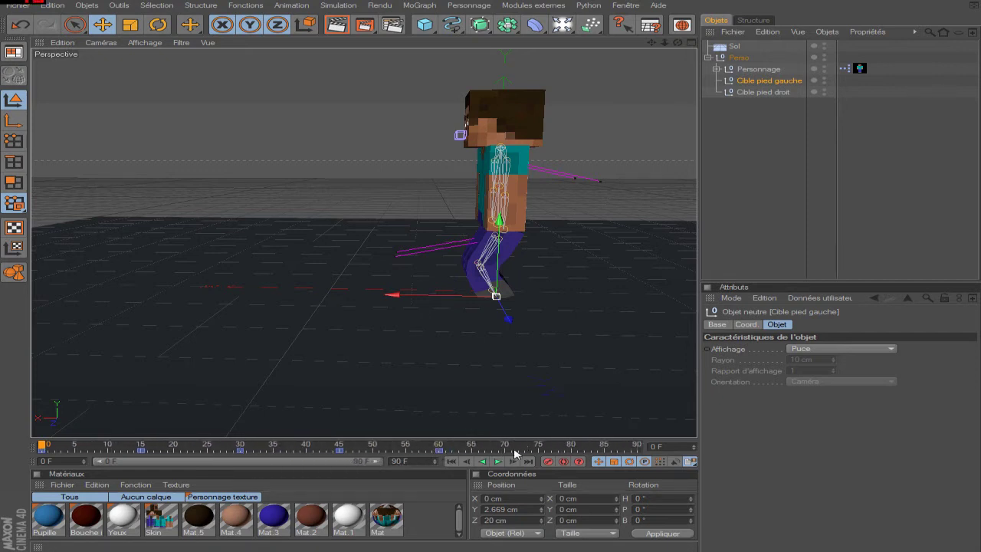
Set the interpolation of all keys of Cible pied gauche and Cible pied droit to Linéaire, and deselect everything
{"action": "left_click_drag", "start_coordinate": [519, 450], "coordinate": [3, 444]}
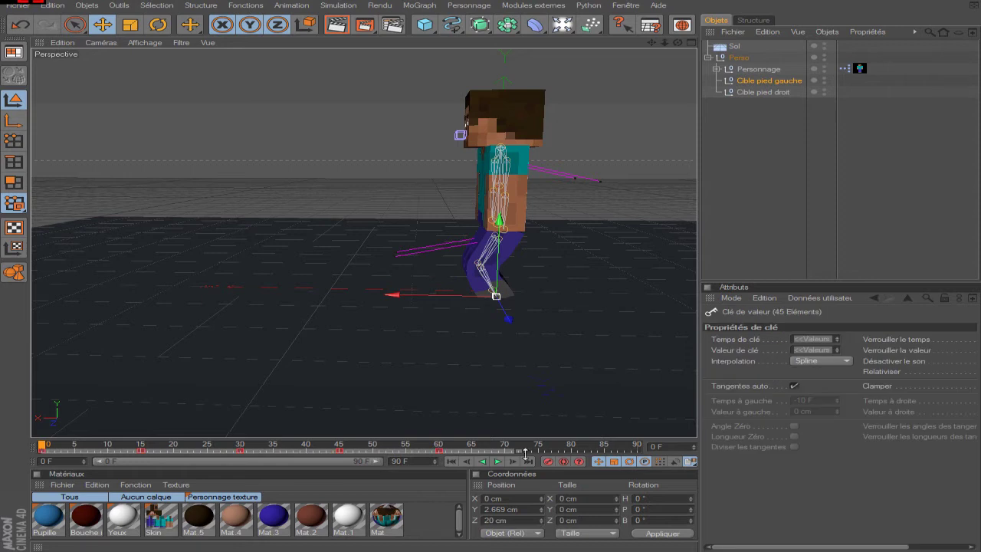
{"action": "left_click", "coordinate": [817, 360]}
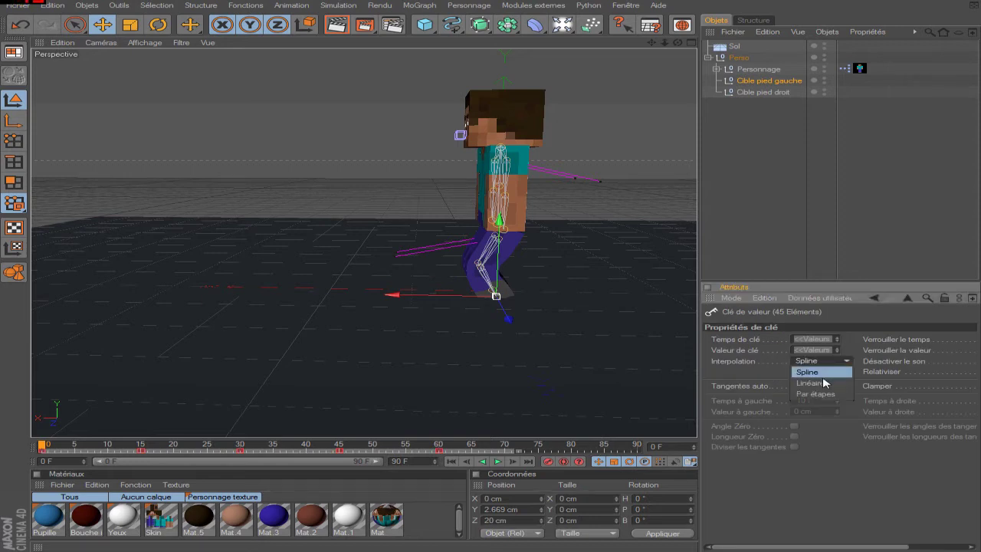
{"action": "left_click", "coordinate": [775, 93]}
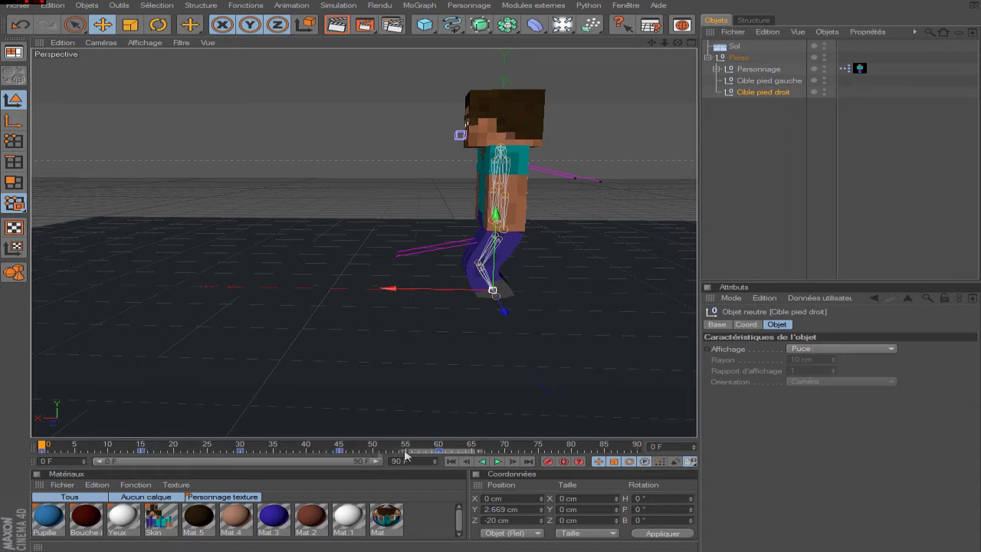
{"action": "left_click", "coordinate": [809, 361]}
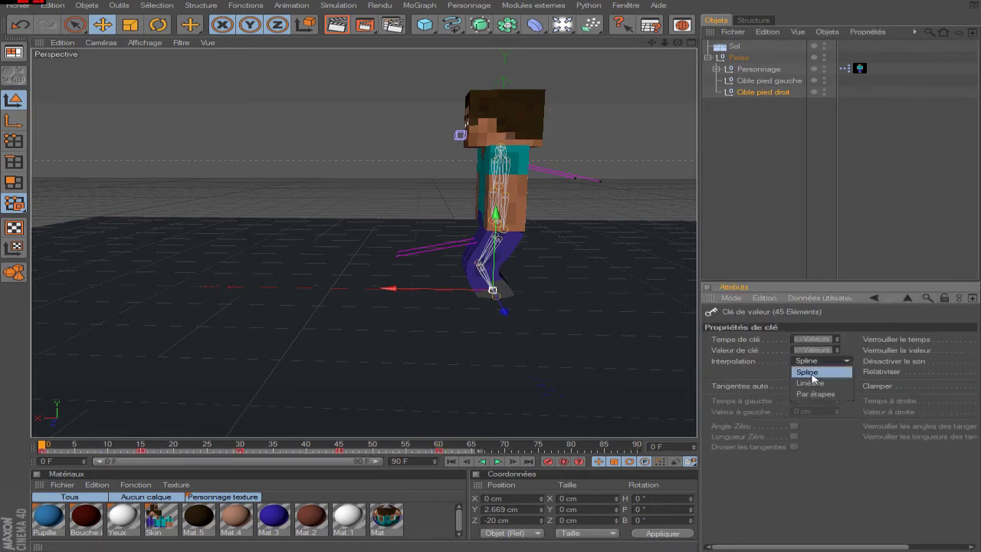
{"action": "left_click", "coordinate": [730, 232]}
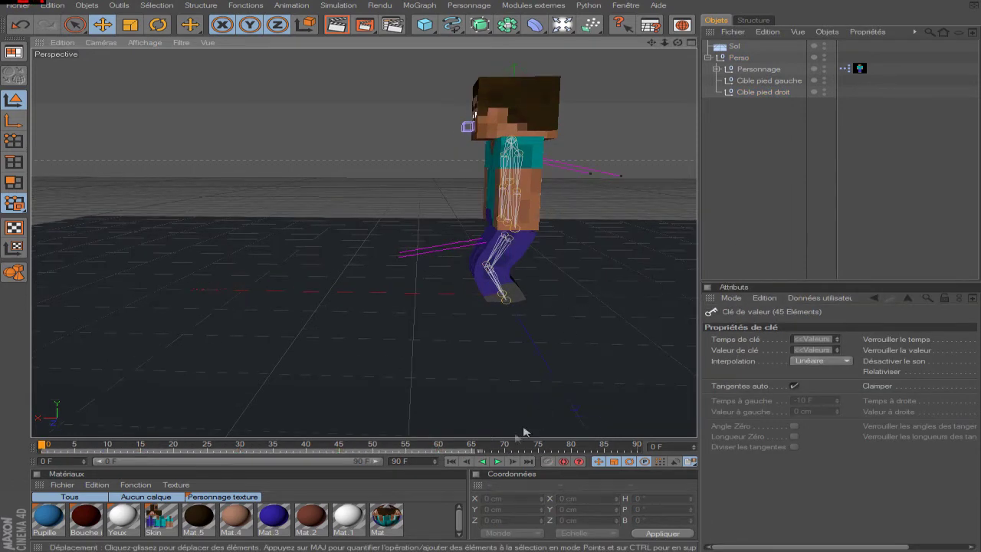
Play the walk with the linear keys, stop it and return to frame 0
{"action": "left_click", "coordinate": [498, 461]}
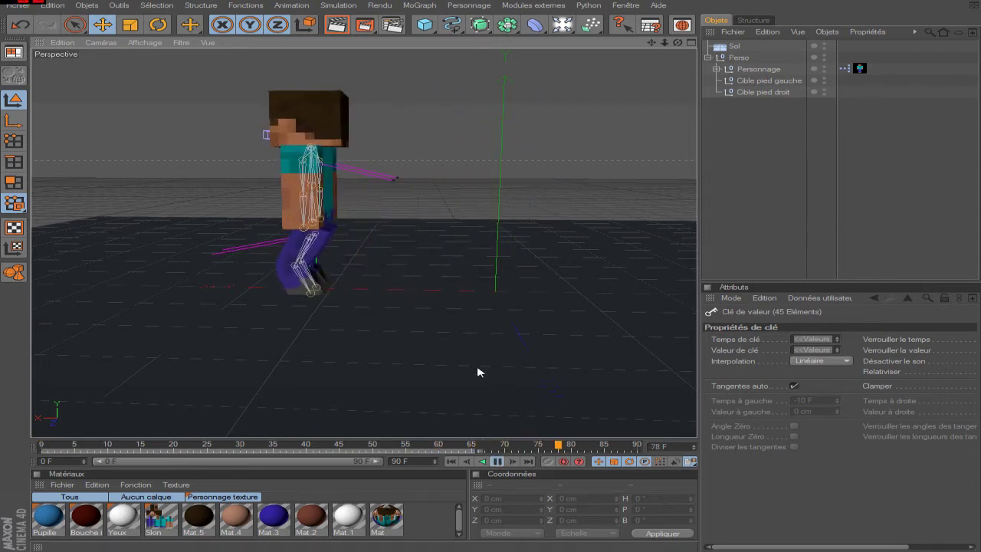
{"action": "left_click", "coordinate": [498, 462]}
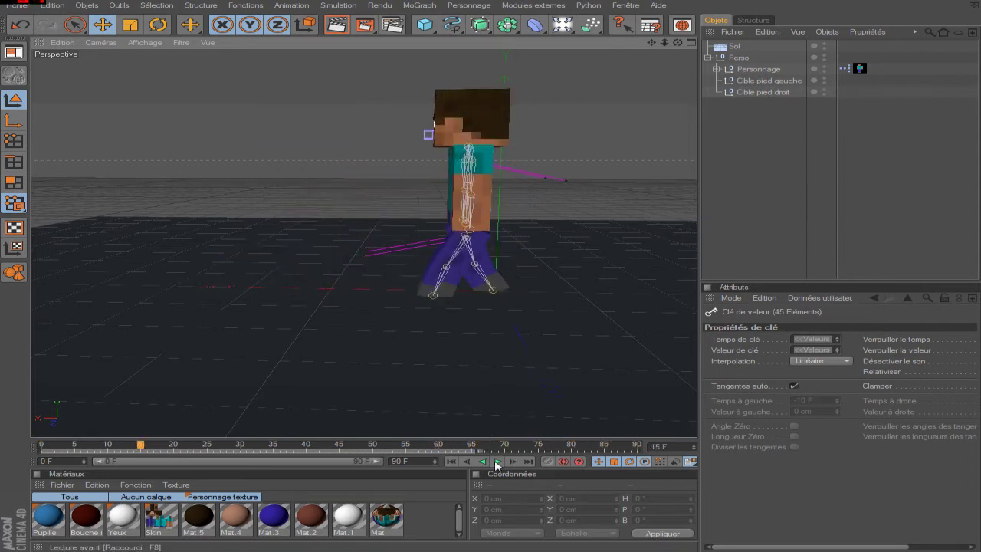
{"action": "left_click", "coordinate": [451, 461]}
{"action": "mouse_move", "coordinate": [50, 446]}
{"action": "left_mouse_down"}
{"action": "mouse_move", "coordinate": [420, 444]}
{"action": "mouse_move", "coordinate": [42, 446]}
{"action": "left_mouse_up"}
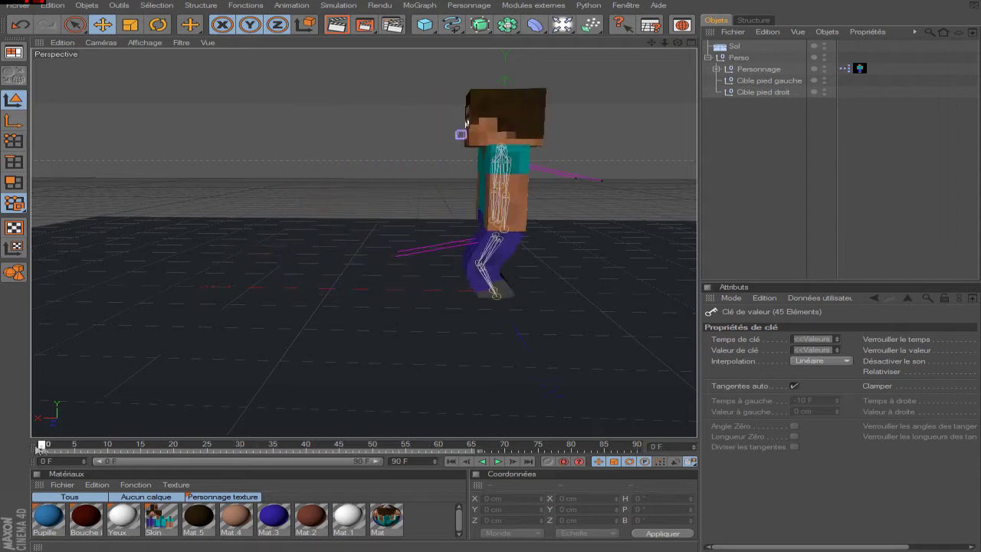
At frame 9, raise Cible pied gauche to a Y of about 27 cm and key it
{"action": "left_click", "coordinate": [778, 82]}
{"action": "scroll", "coordinate": [620, 232], "scroll_direction": "up", "scroll_amount": 4}
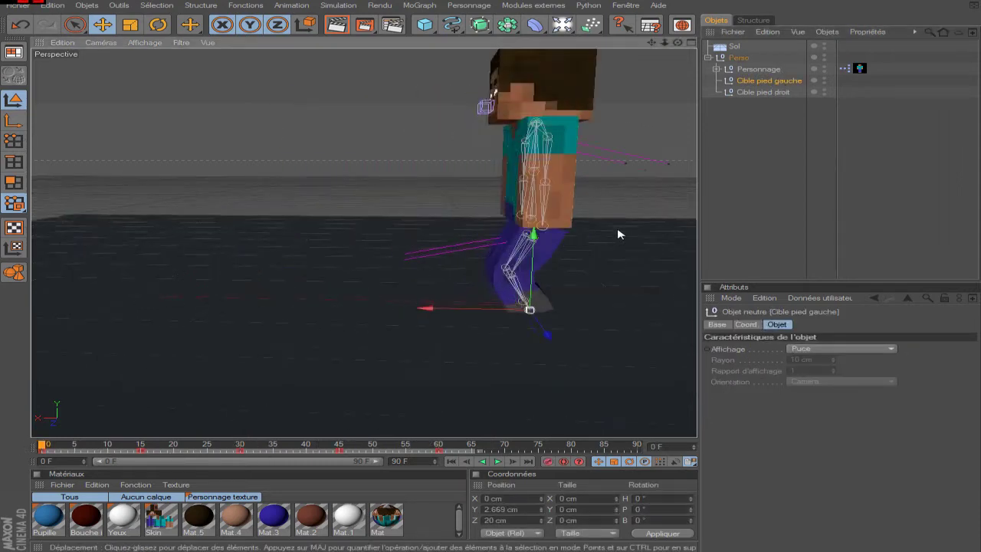
{"action": "left_click", "coordinate": [549, 452]}
{"action": "left_click_drag", "start_coordinate": [651, 44], "coordinate": [736, 44]}
{"action": "left_click_drag", "start_coordinate": [650, 43], "coordinate": [662, 52]}
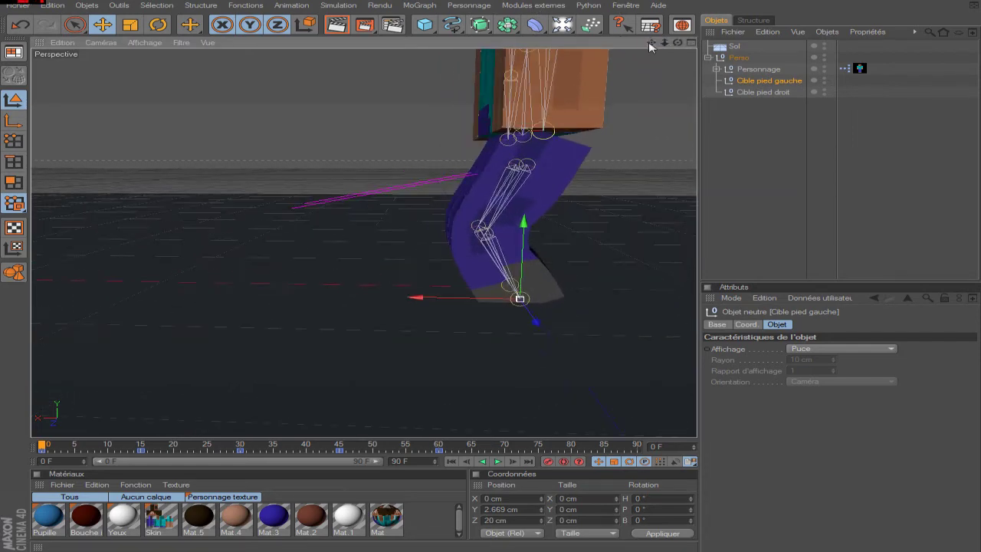
{"action": "left_click_drag", "start_coordinate": [44, 446], "coordinate": [103, 451]}
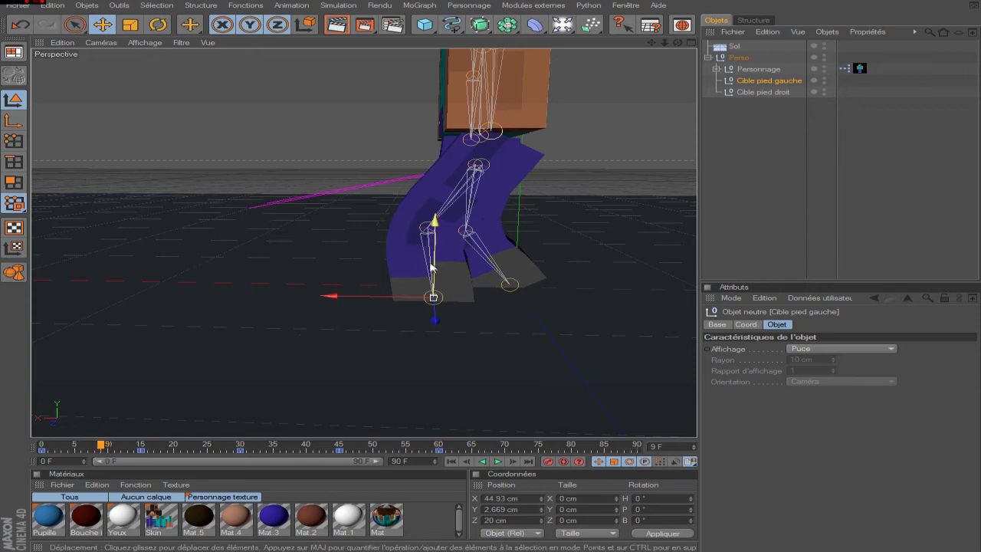
{"action": "left_click_drag", "start_coordinate": [432, 270], "coordinate": [432, 234]}
{"action": "left_click", "coordinate": [547, 462]}
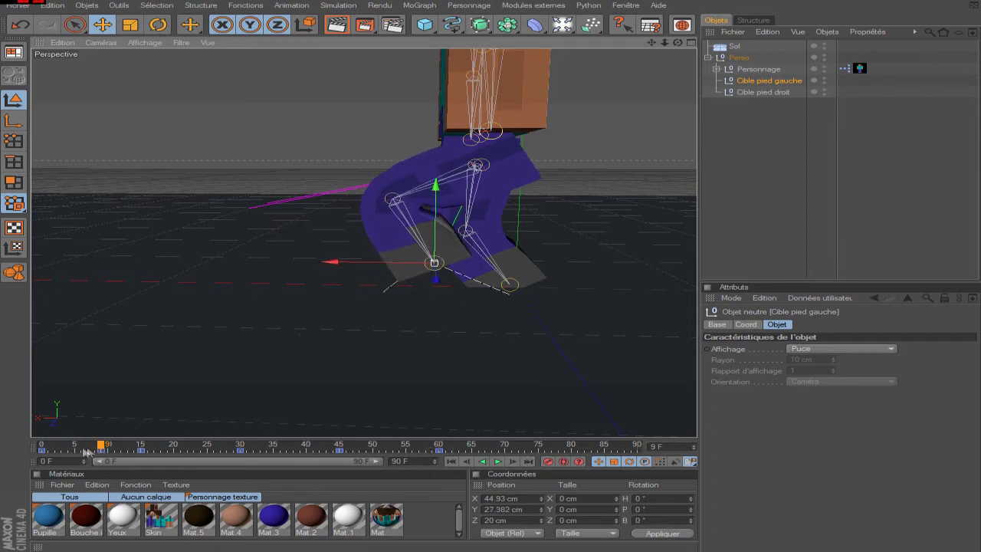
At frame 24, raise Cible pied droit to a Y of about 27 cm and key it
{"action": "left_click_drag", "start_coordinate": [115, 445], "coordinate": [148, 446]}
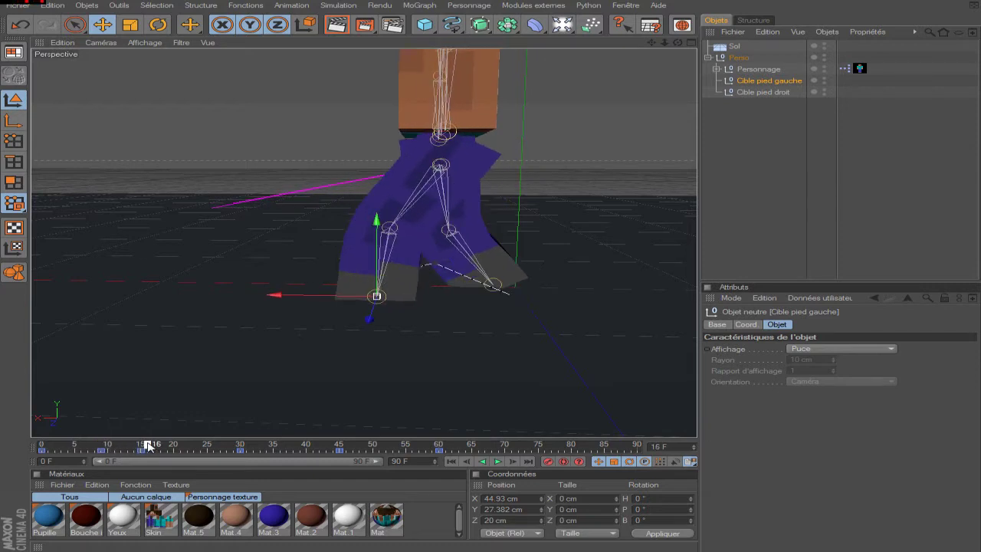
{"action": "left_click", "coordinate": [758, 92]}
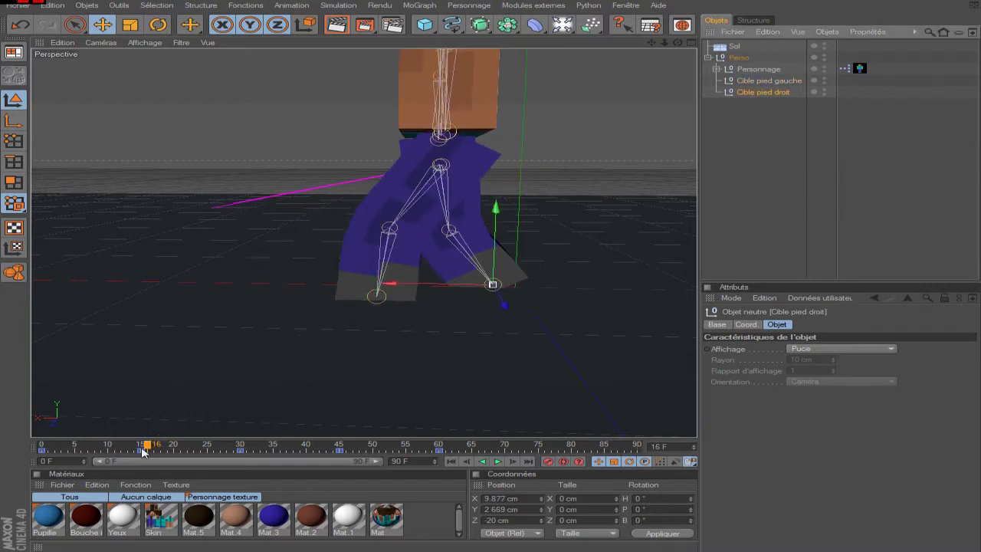
{"action": "left_click_drag", "start_coordinate": [148, 447], "coordinate": [200, 449]}
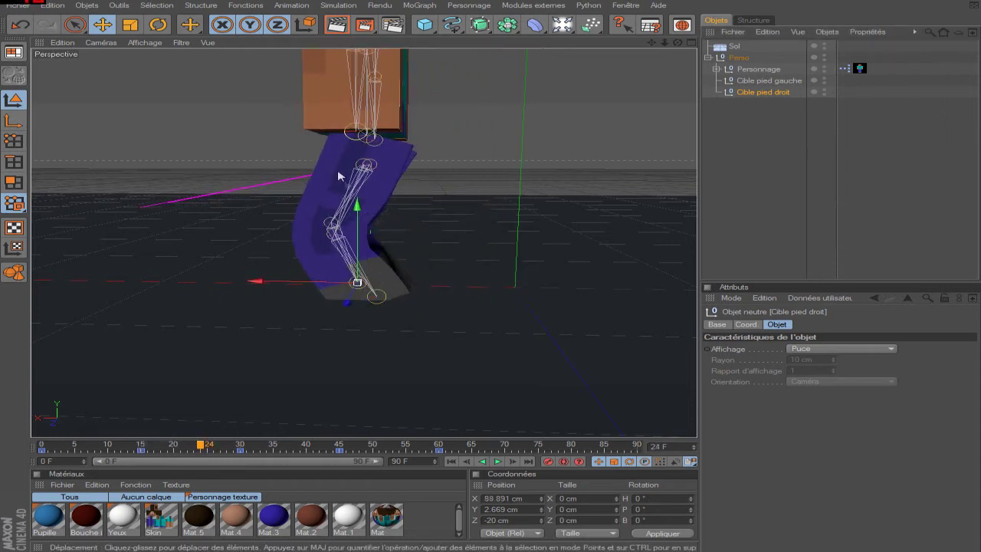
{"action": "left_click_drag", "start_coordinate": [356, 205], "coordinate": [357, 175]}
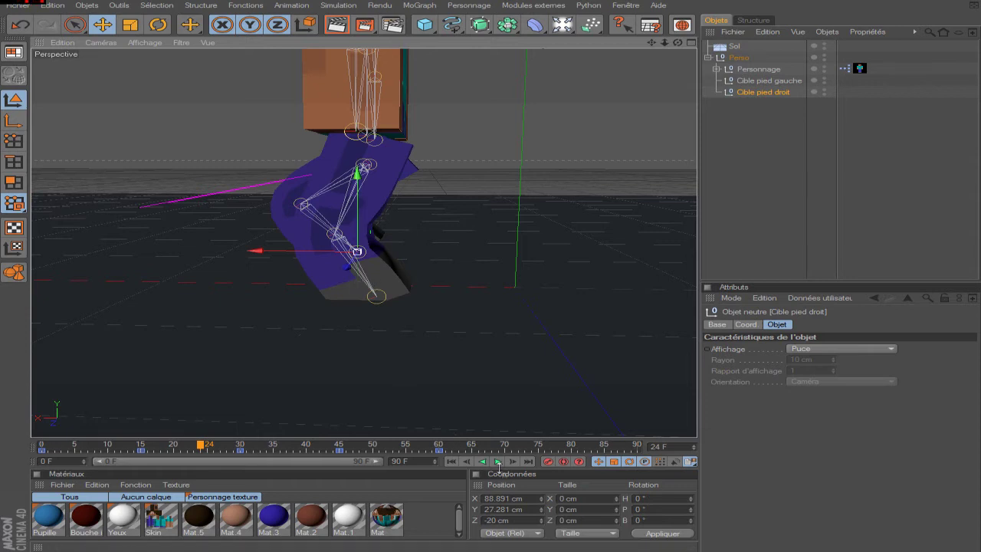
{"action": "left_click_drag", "start_coordinate": [651, 42], "coordinate": [690, 53]}
At frame 39, raise Cible pied gauche to a Y of about 27 cm and key it
{"action": "left_click", "coordinate": [268, 446]}
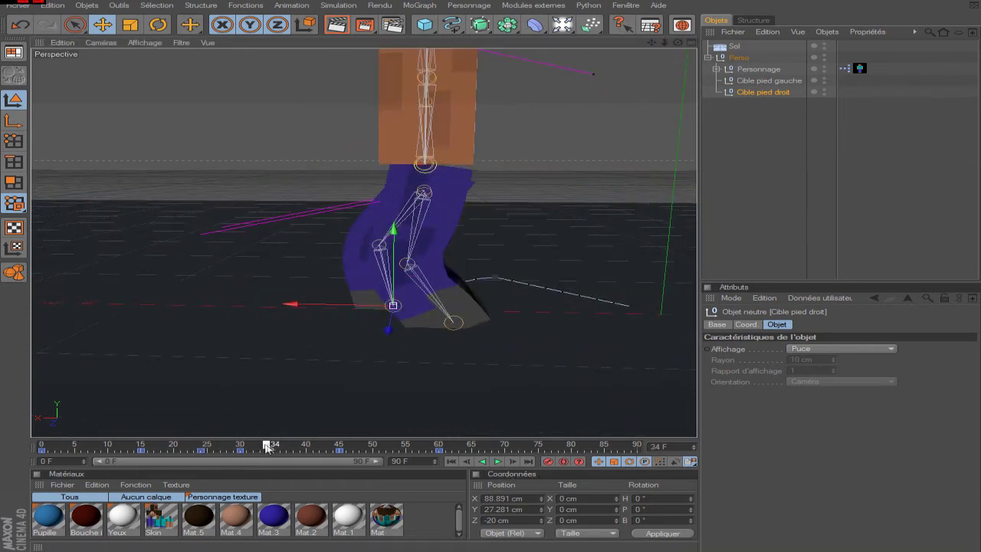
{"action": "left_click", "coordinate": [753, 82]}
{"action": "left_click_drag", "start_coordinate": [274, 447], "coordinate": [299, 447]}
{"action": "left_click_drag", "start_coordinate": [358, 253], "coordinate": [362, 224]}
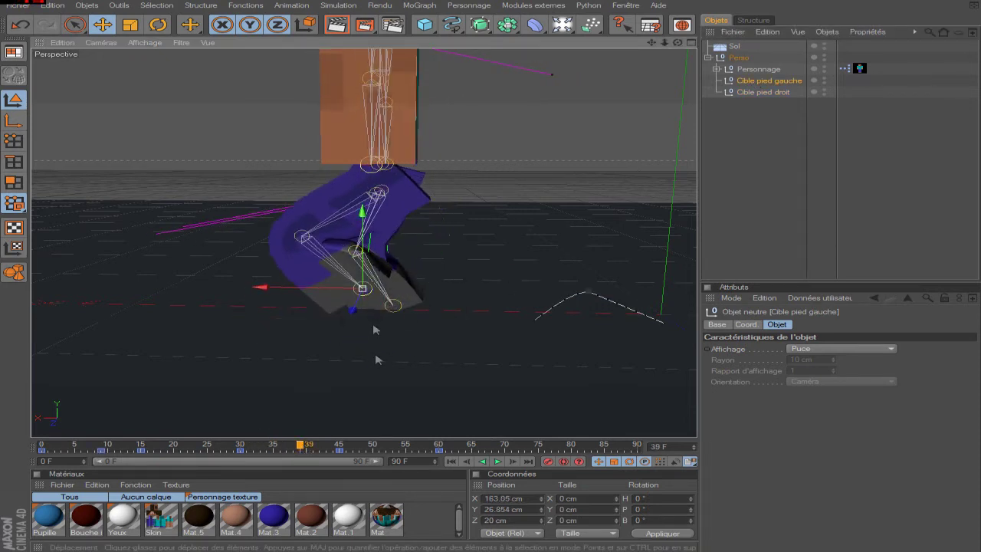
At frame 53, raise Cible pied droit to a Y of about 21 cm, key it and clear the selection
{"action": "left_click", "coordinate": [747, 91]}
{"action": "left_click_drag", "start_coordinate": [304, 449], "coordinate": [396, 453]}
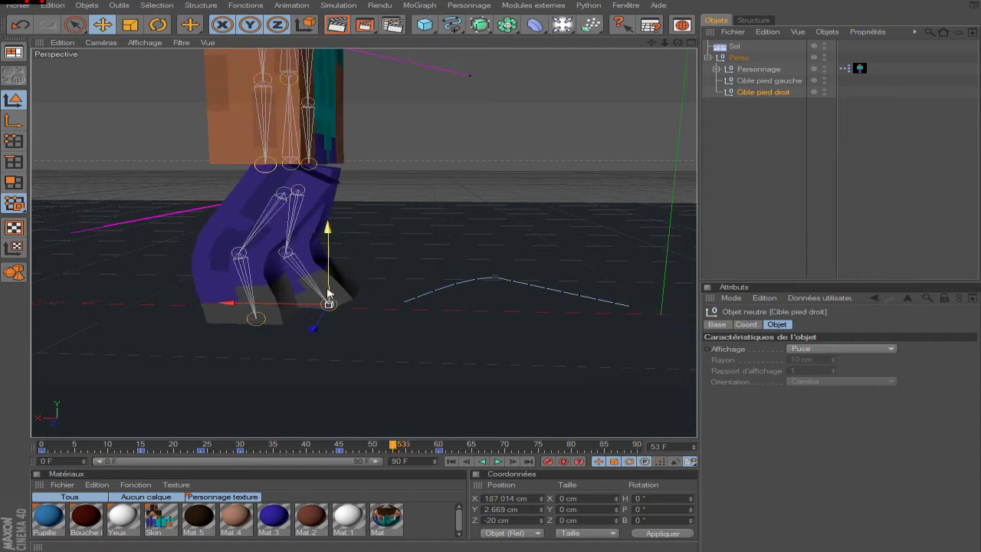
{"action": "left_click_drag", "start_coordinate": [328, 290], "coordinate": [328, 269]}
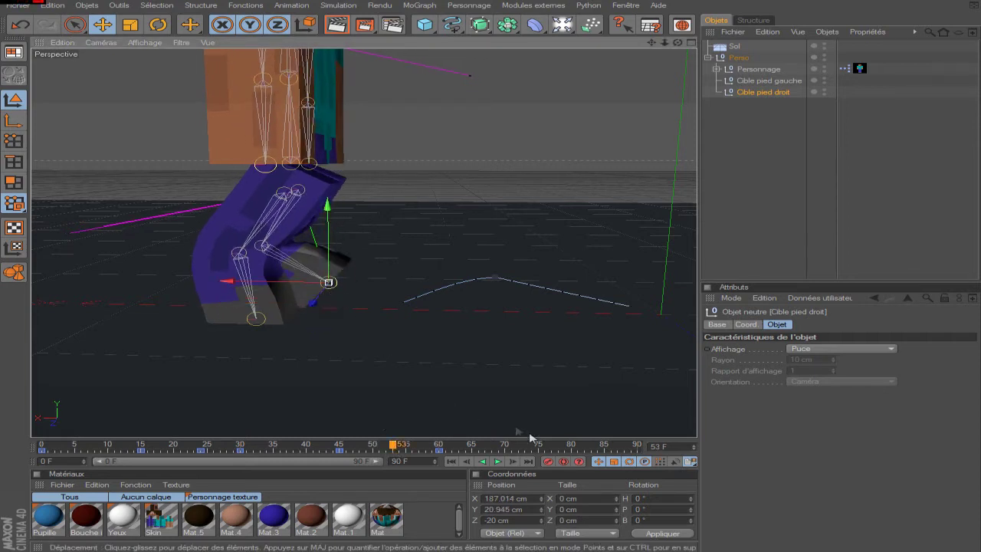
{"action": "left_click", "coordinate": [793, 177]}
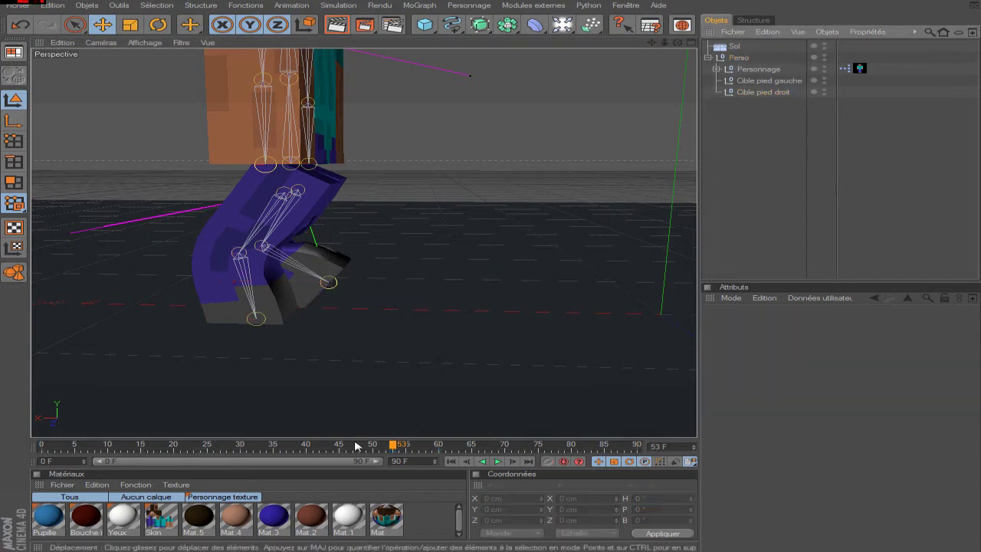
Play the walk with the lifted feet from frame 0 and rewind it to the start
{"action": "left_click", "coordinate": [466, 461]}
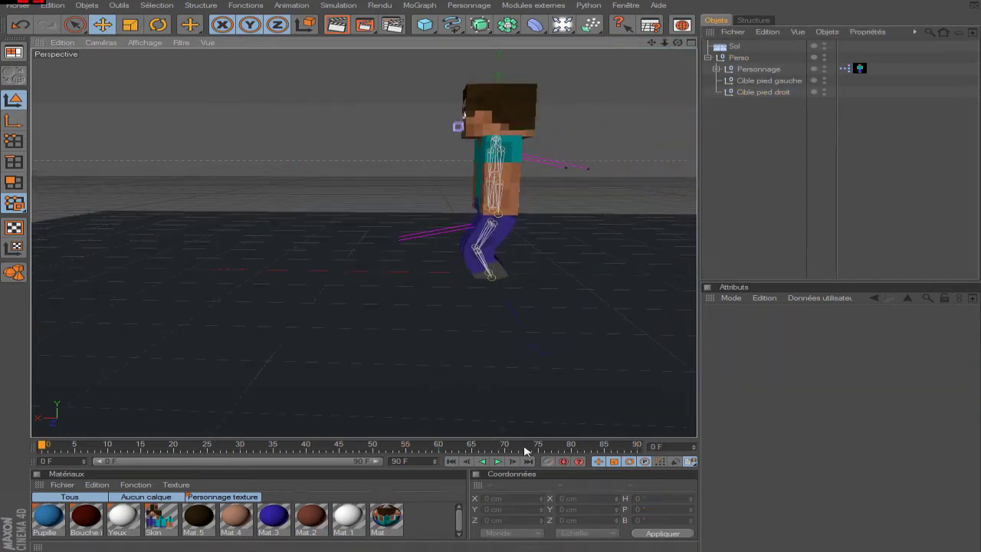
{"action": "left_click", "coordinate": [498, 461]}
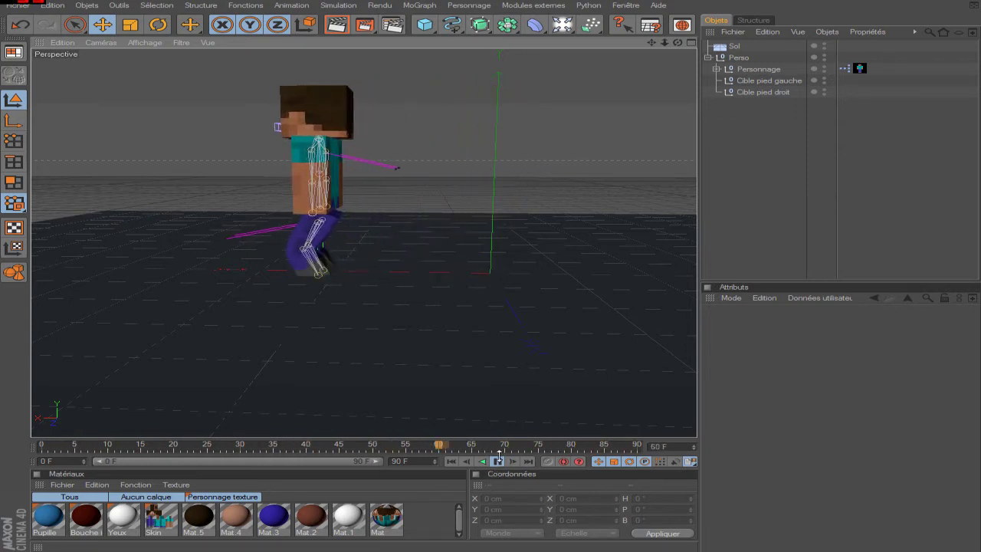
{"action": "left_click", "coordinate": [456, 460]}
Open Personnage's Sélecteur visuel beside a front view of the character and select the upper torso joint
{"action": "left_click_drag", "start_coordinate": [652, 43], "coordinate": [660, 58]}
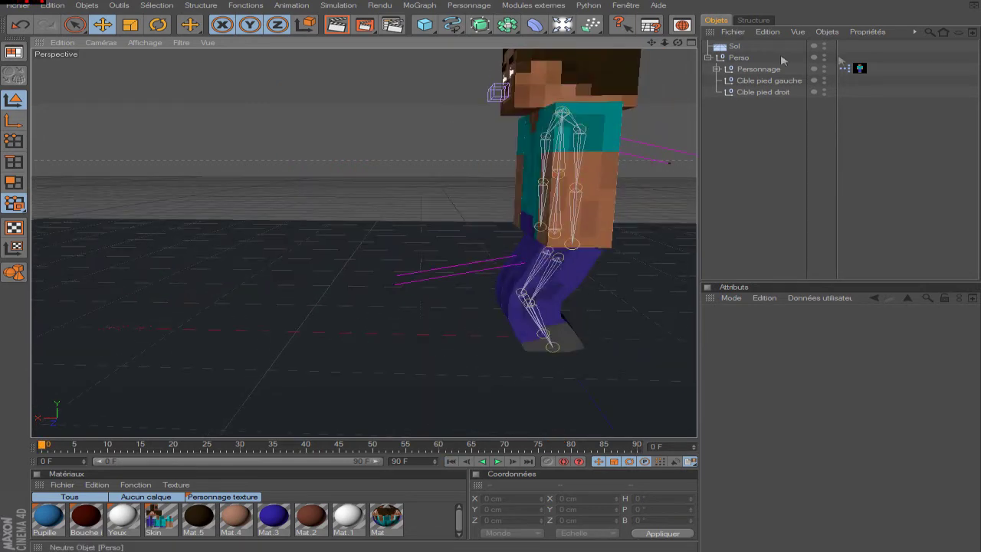
{"action": "double_click", "coordinate": [859, 72]}
{"action": "left_click_drag", "start_coordinate": [850, 8], "coordinate": [799, 152]}
{"action": "left_click_drag", "start_coordinate": [800, 360], "coordinate": [800, 334]}
{"action": "left_click_drag", "start_coordinate": [677, 43], "coordinate": [635, 52]}
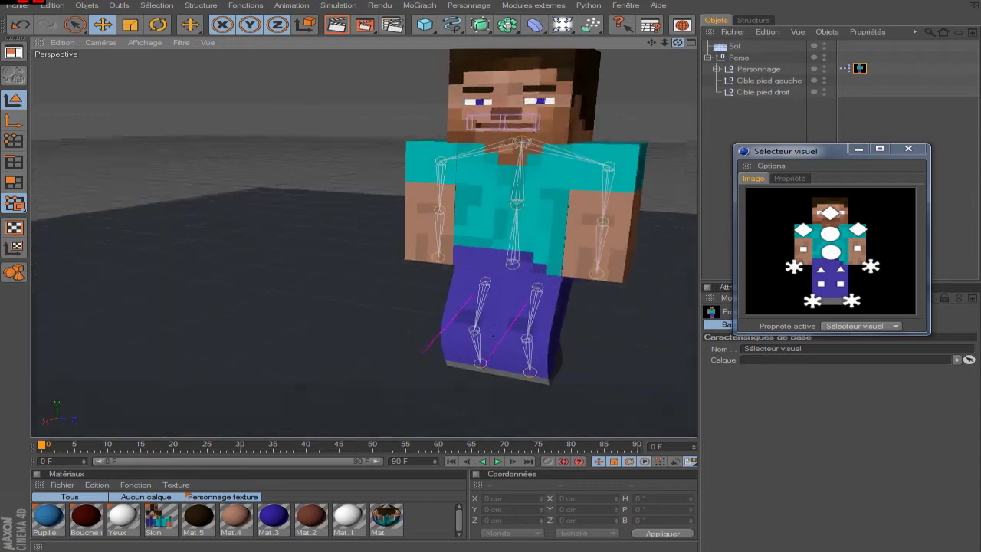
{"action": "left_click", "coordinate": [830, 233]}
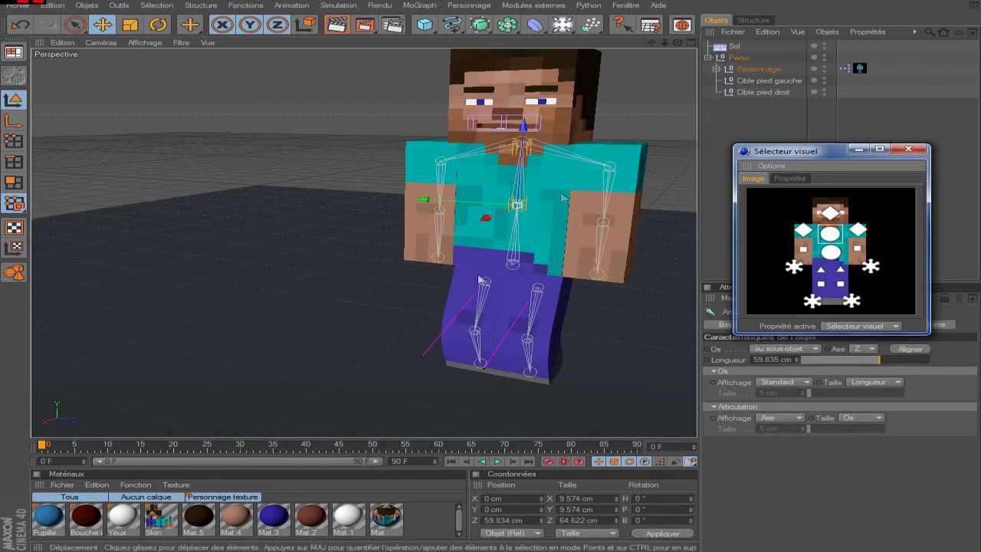
Key the upper torso joint at frame 0, rotate it to a B of about -5.2° at frame 15 and key it
{"action": "mouse_move", "coordinate": [43, 446]}
{"action": "left_mouse_down"}
{"action": "mouse_move", "coordinate": [146, 451]}
{"action": "mouse_move", "coordinate": [40, 449]}
{"action": "left_mouse_up"}
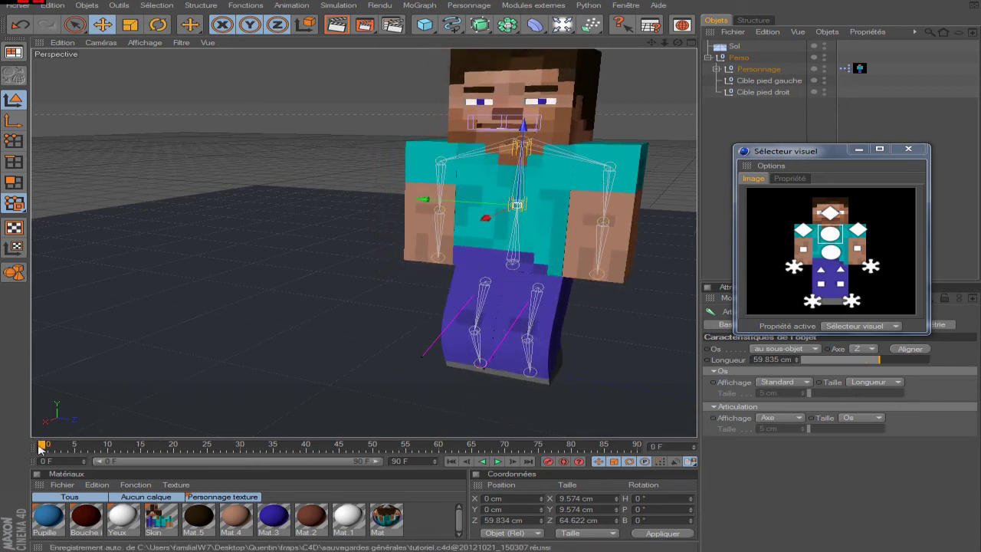
{"action": "left_click_drag", "start_coordinate": [43, 448], "coordinate": [147, 453]}
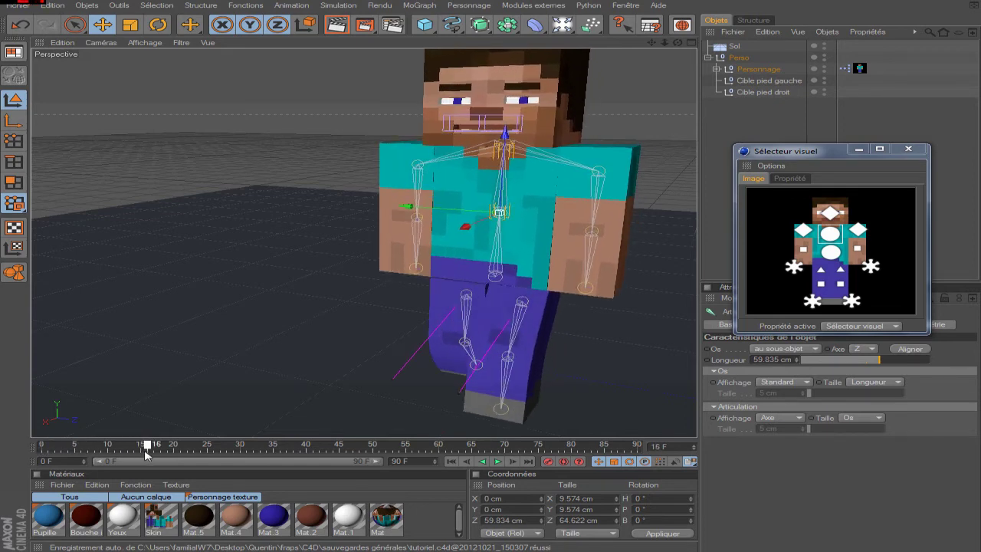
{"action": "left_click", "coordinate": [451, 459]}
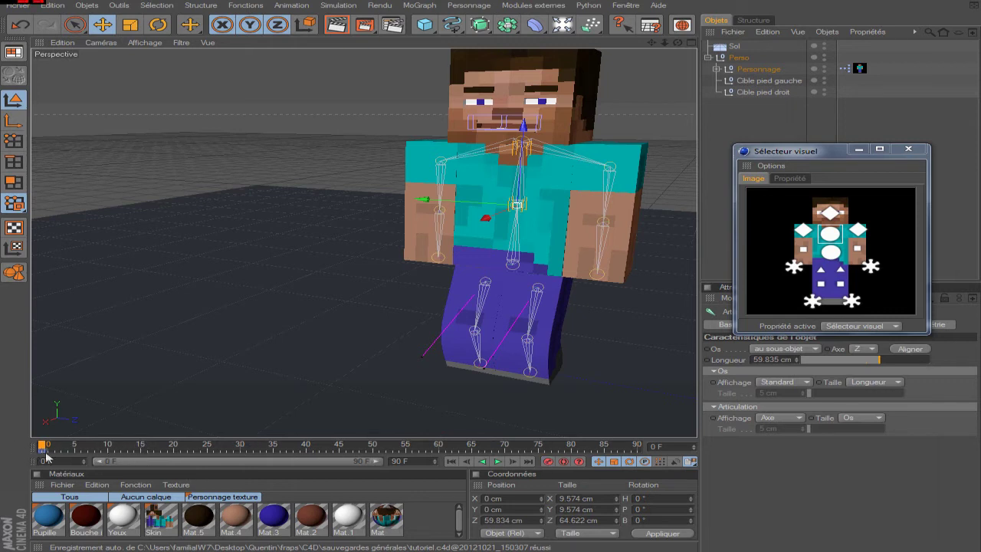
{"action": "left_click", "coordinate": [140, 449]}
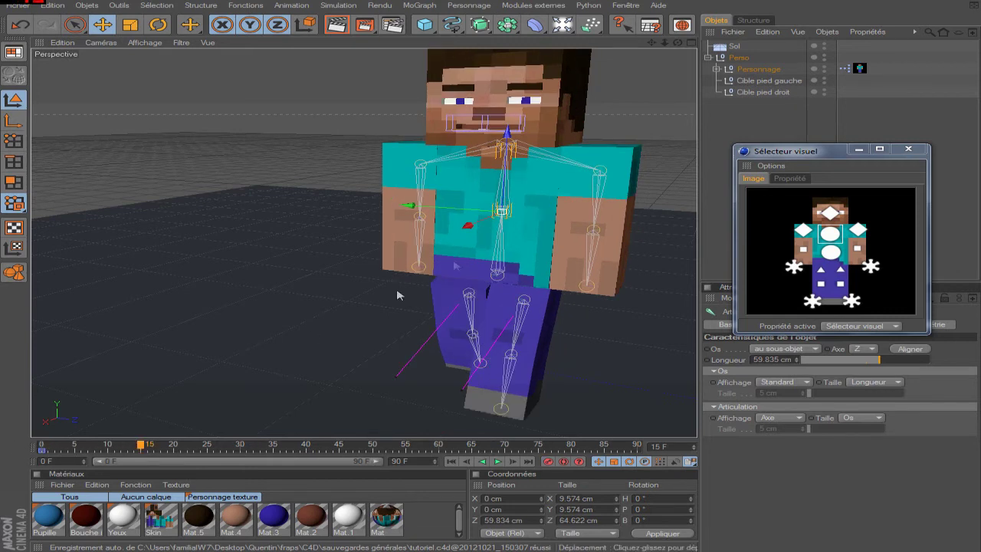
{"action": "left_click", "coordinate": [159, 26]}
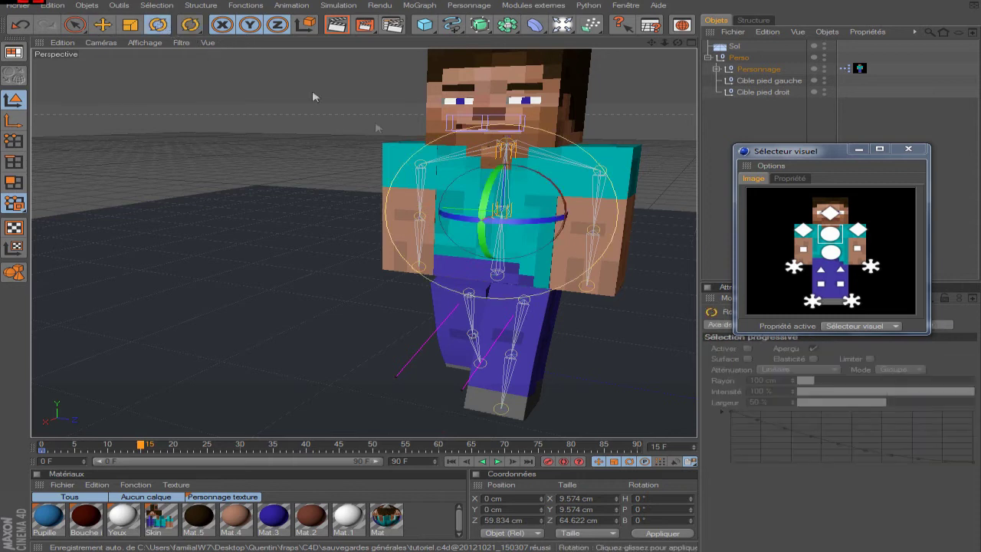
{"action": "left_click_drag", "start_coordinate": [526, 220], "coordinate": [524, 225]}
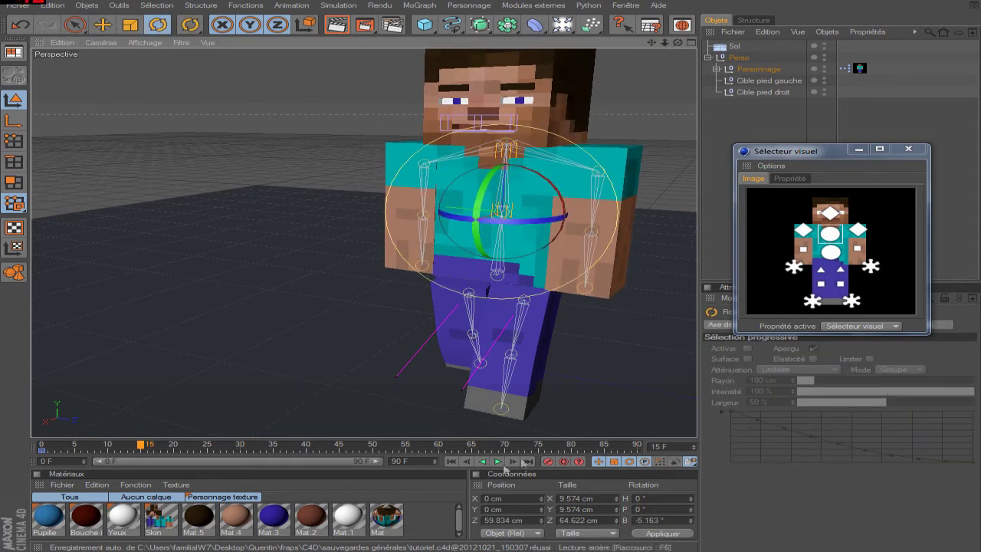
At frame 30, rotate the upper torso joint to a B of about 5.7° and key it
{"action": "left_click", "coordinate": [240, 446]}
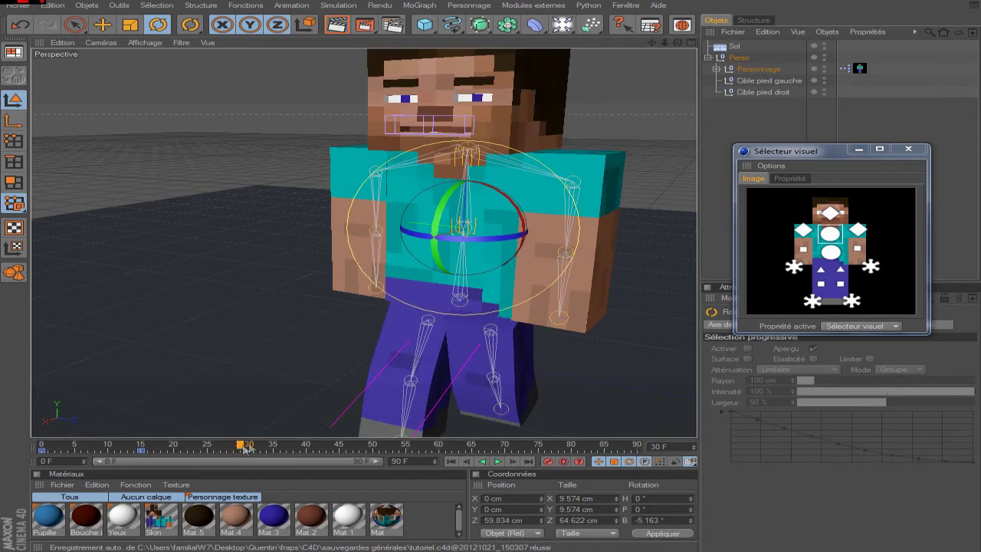
{"action": "left_click_drag", "start_coordinate": [472, 242], "coordinate": [479, 242]}
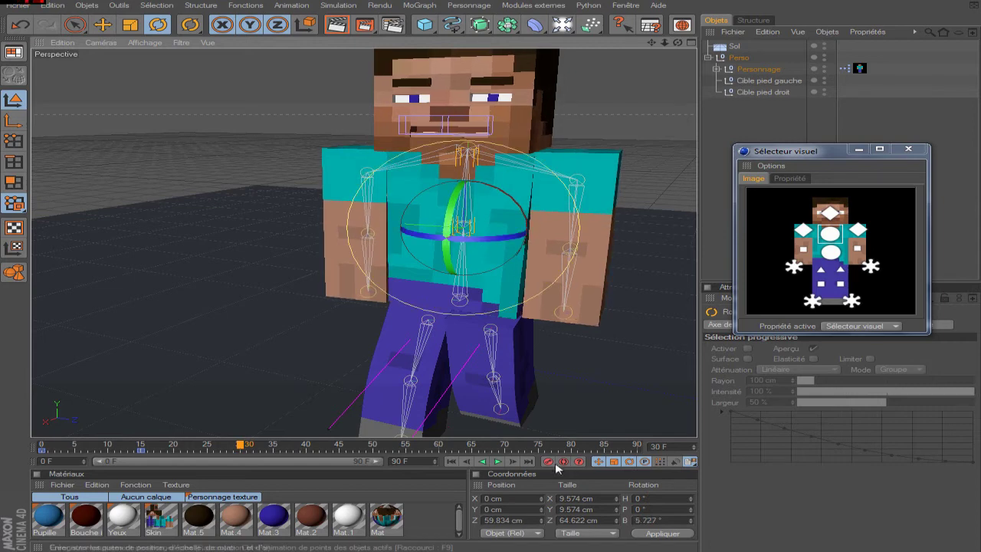
{"action": "scroll", "coordinate": [322, 263], "scroll_direction": "down", "scroll_amount": 3}
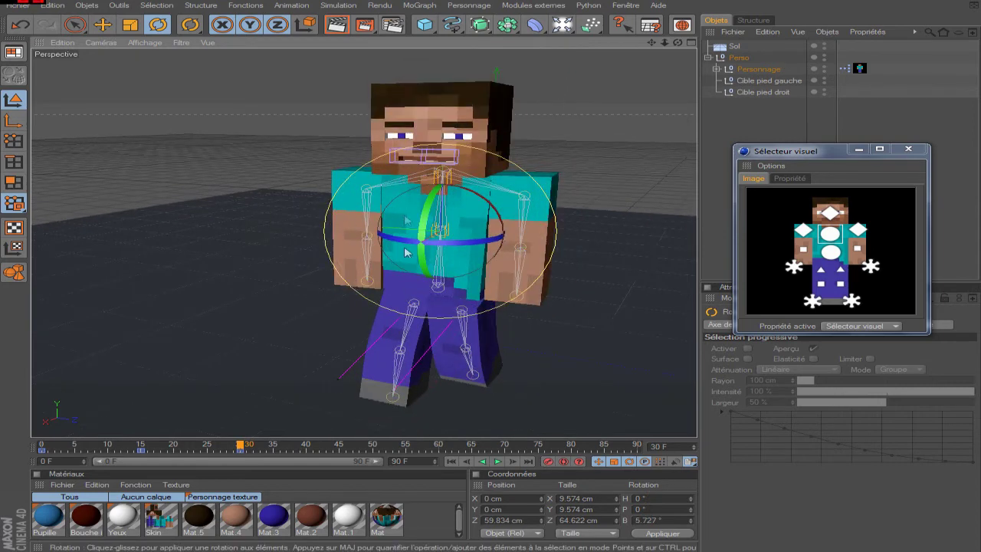
Rotate the upper torso joint to a B of about -5.7° at frame 45 and about -1.2° at frame 60, keying both
{"action": "left_click", "coordinate": [338, 445]}
{"action": "left_click_drag", "start_coordinate": [423, 261], "coordinate": [410, 259]}
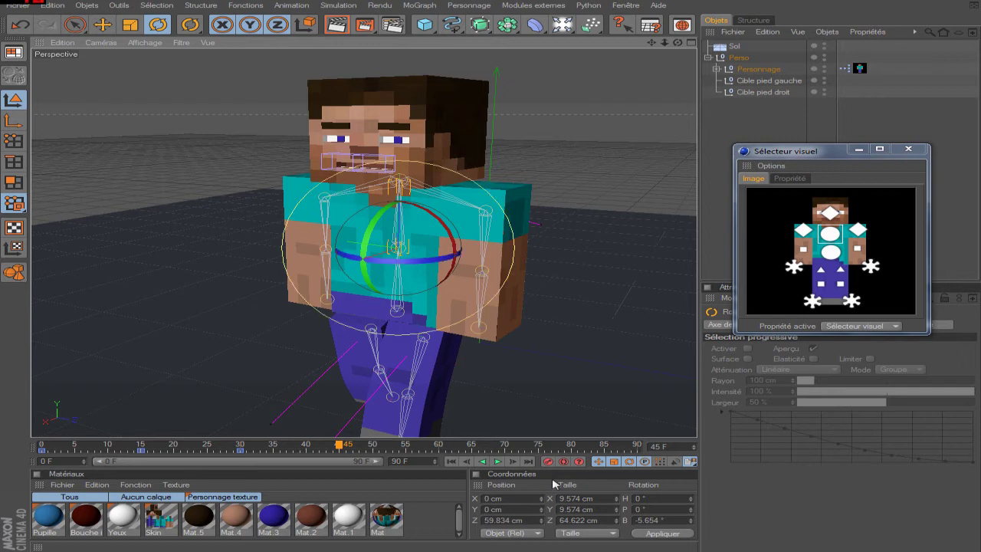
{"action": "left_click", "coordinate": [442, 446]}
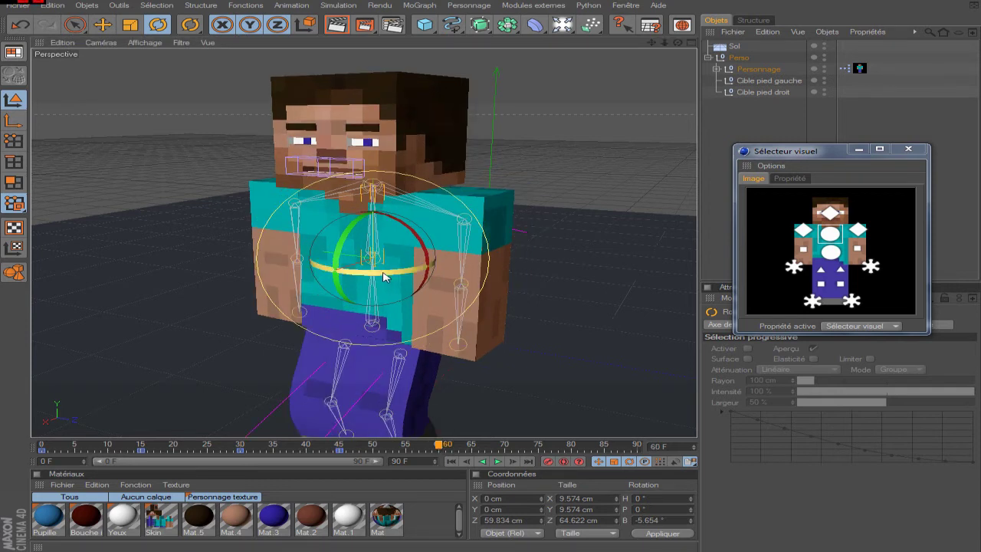
{"action": "left_click_drag", "start_coordinate": [383, 276], "coordinate": [389, 277]}
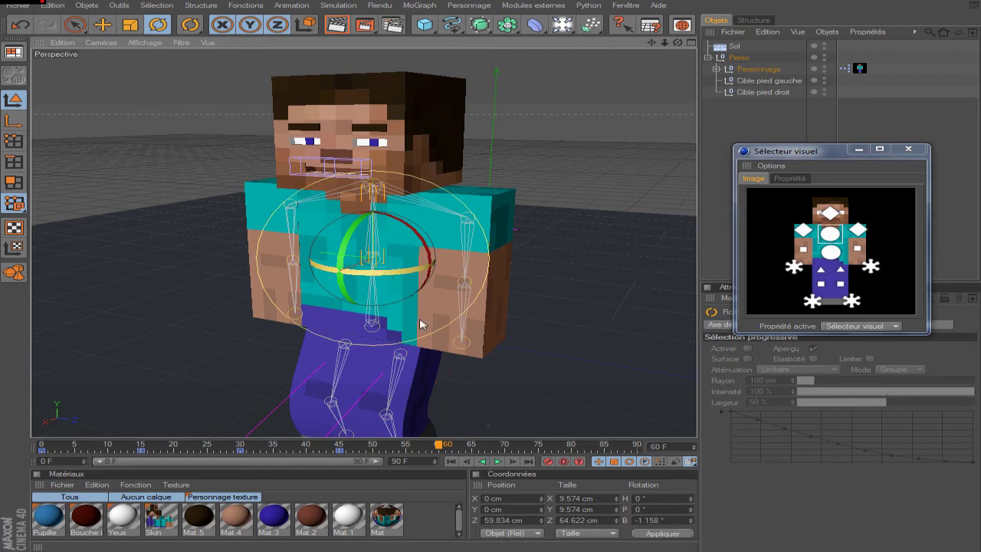
Play the walk with the torso swing from frame 0 and rewind it to the start
{"action": "scroll", "coordinate": [508, 427], "scroll_direction": "down", "scroll_amount": 5}
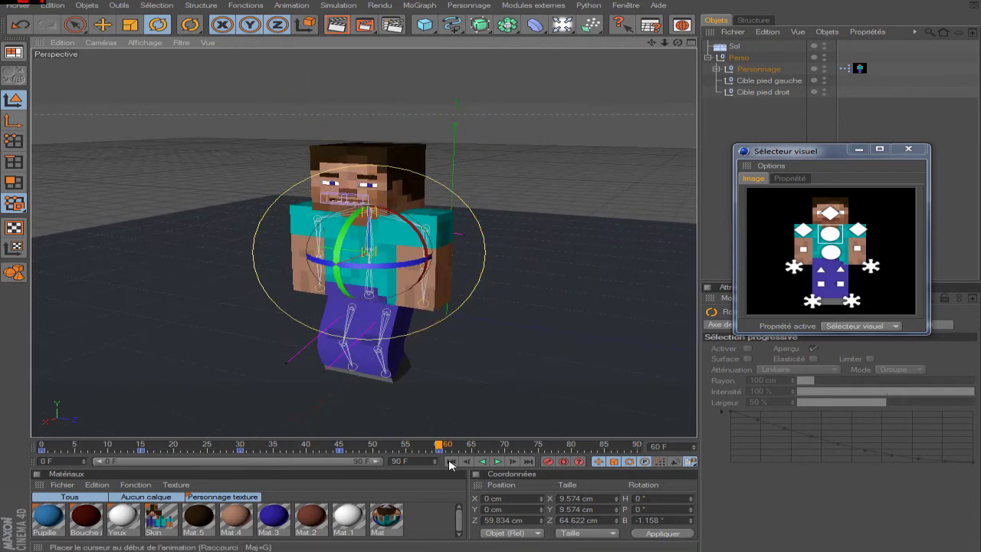
{"action": "left_click", "coordinate": [452, 462]}
{"action": "left_click", "coordinate": [500, 462]}
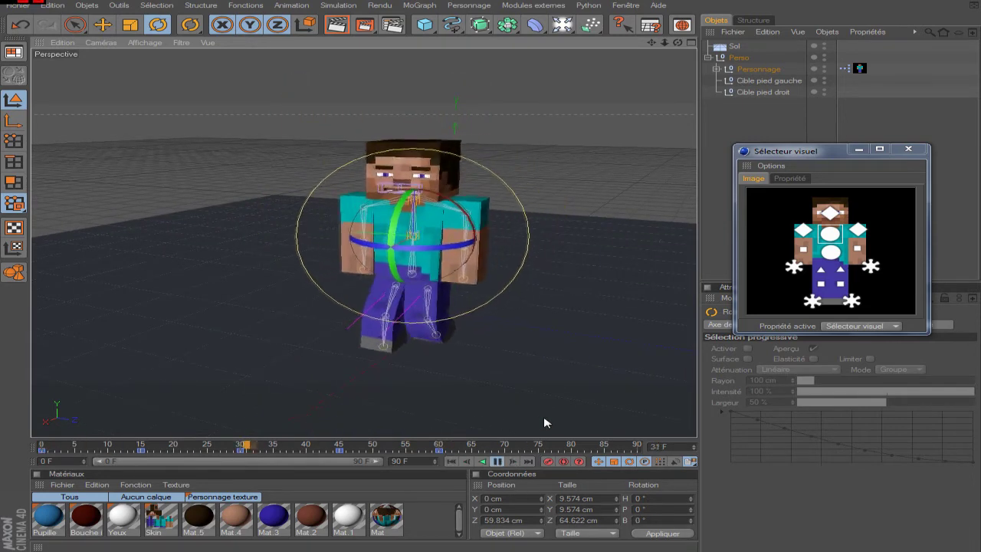
{"action": "left_click", "coordinate": [452, 462]}
Tilt the upper torso forward to an H of about -5.0° at frame 0, -5.6° at frame 15 and -5.1° at frame 30, keying each
{"action": "scroll", "coordinate": [428, 202], "scroll_direction": "up", "scroll_amount": 3}
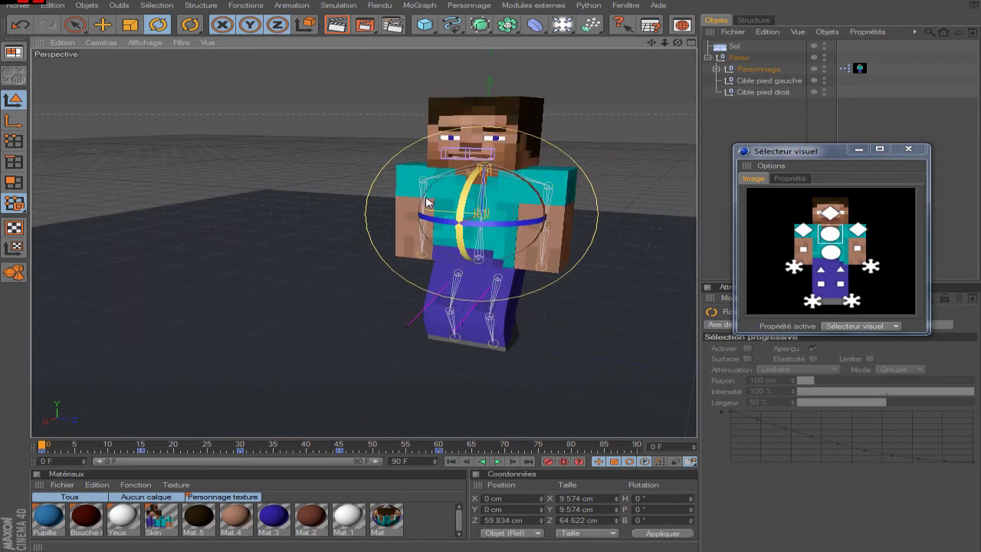
{"action": "left_click_drag", "start_coordinate": [458, 203], "coordinate": [462, 204]}
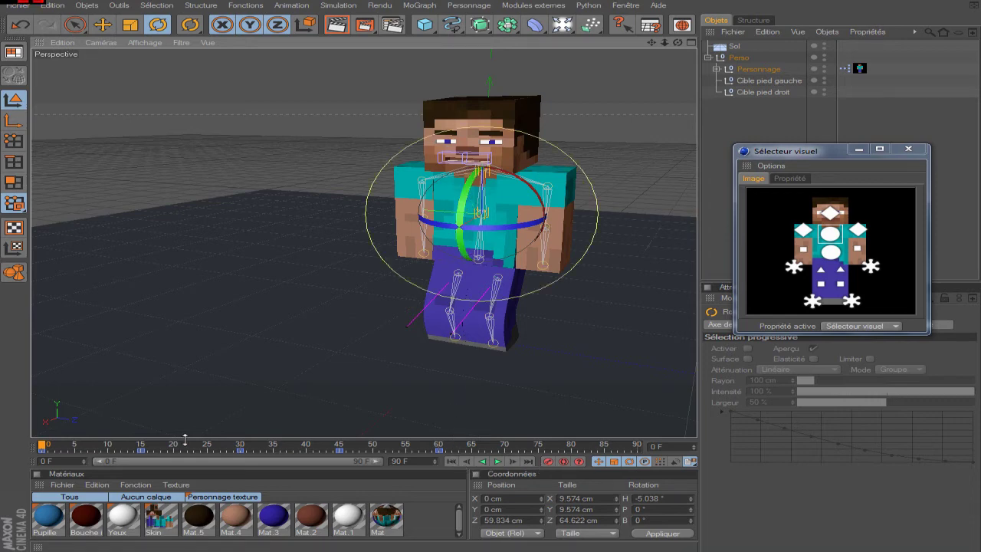
{"action": "left_click", "coordinate": [141, 447]}
{"action": "left_click_drag", "start_coordinate": [446, 202], "coordinate": [445, 204]}
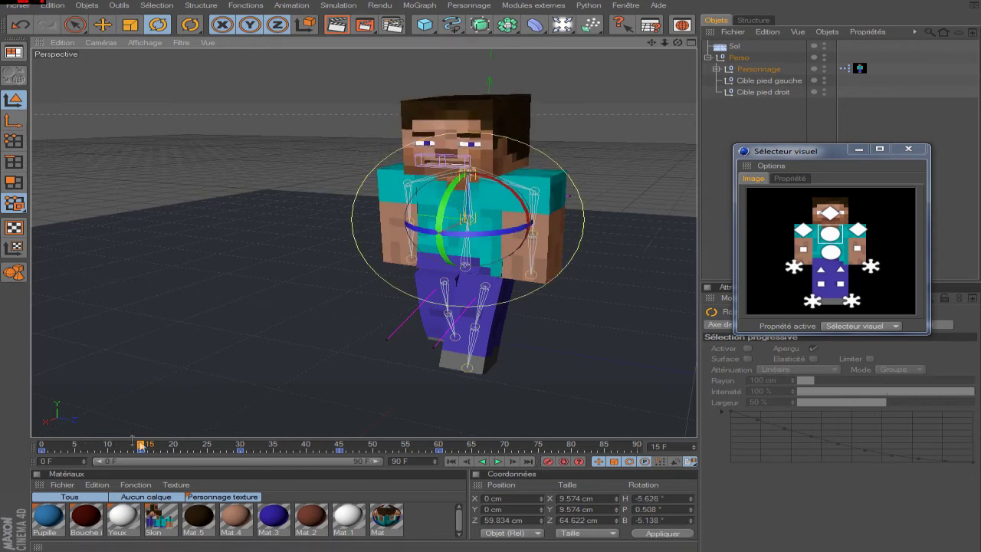
{"action": "left_click", "coordinate": [238, 446]}
{"action": "left_click_drag", "start_coordinate": [418, 213], "coordinate": [419, 216]}
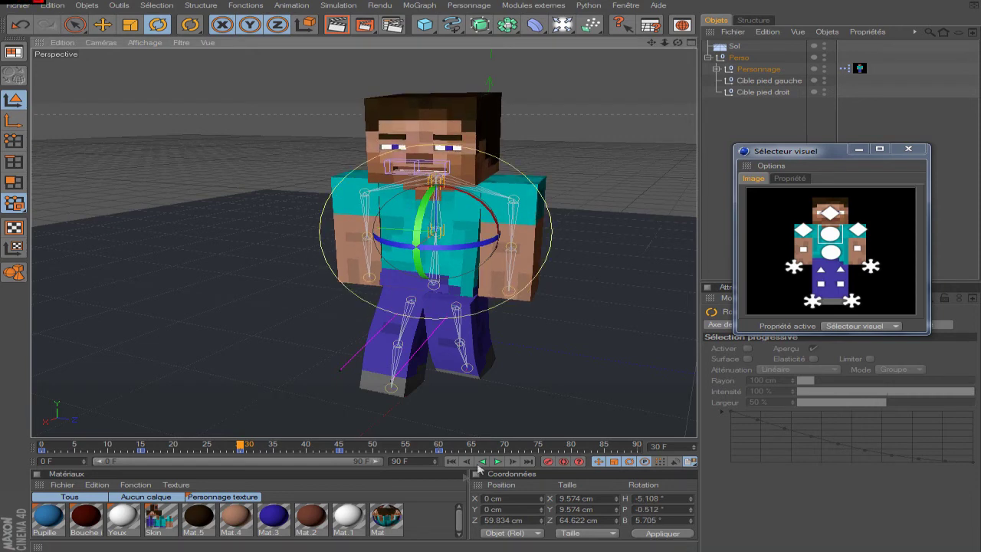
Tilt the upper torso forward to an H of about -4.7° at frame 45 and -5.5° at frame 60, keying both
{"action": "left_click", "coordinate": [340, 446]}
{"action": "left_click_drag", "start_coordinate": [365, 244], "coordinate": [372, 249]}
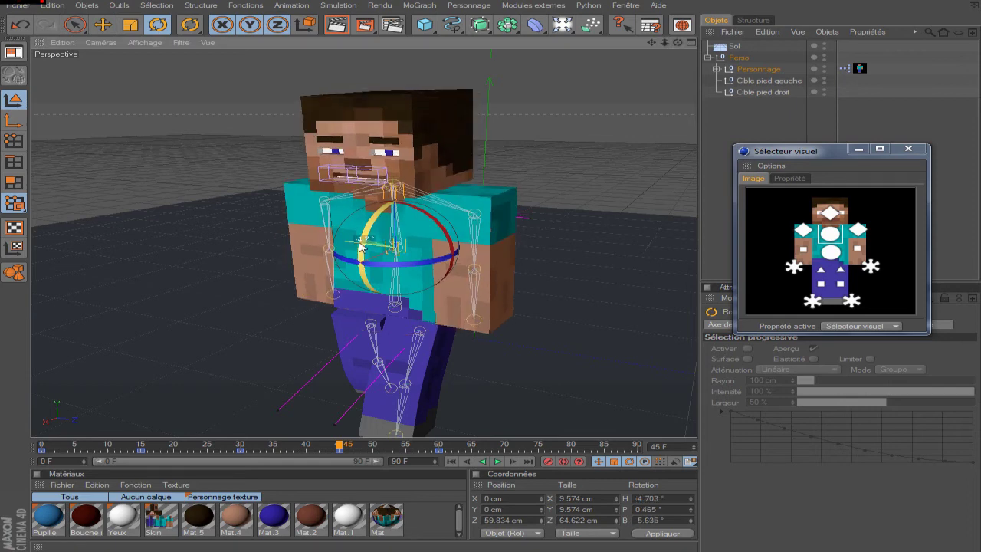
{"action": "left_click", "coordinate": [437, 446]}
{"action": "left_click_drag", "start_coordinate": [340, 243], "coordinate": [339, 250]}
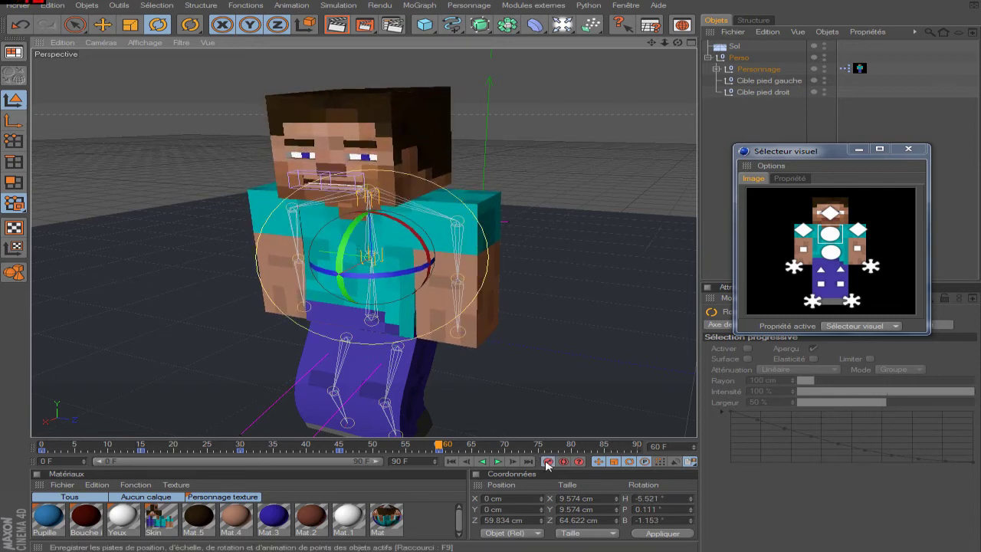
Play the walk with the forward-leaning torso and rewind it to frame 0
{"action": "left_click", "coordinate": [498, 461]}
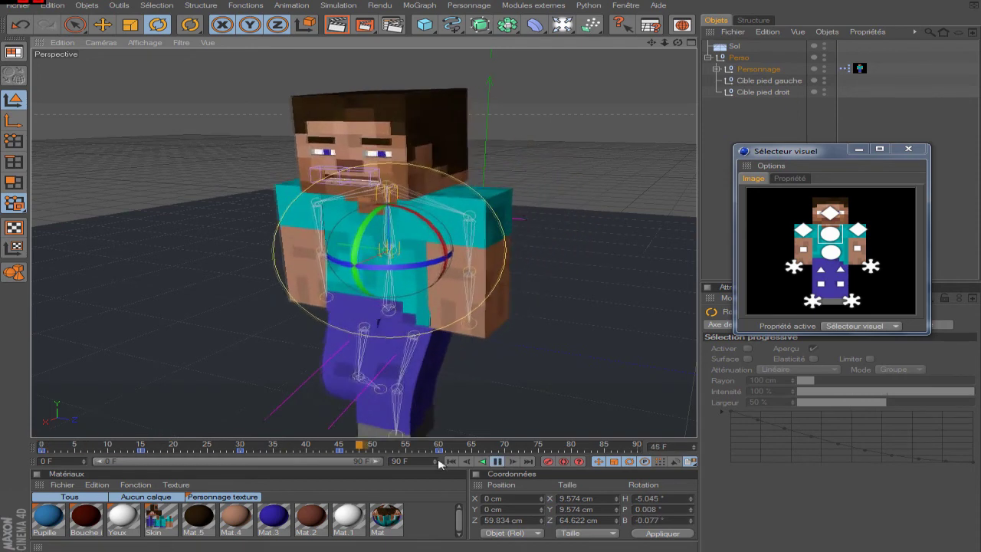
{"action": "left_click", "coordinate": [497, 461]}
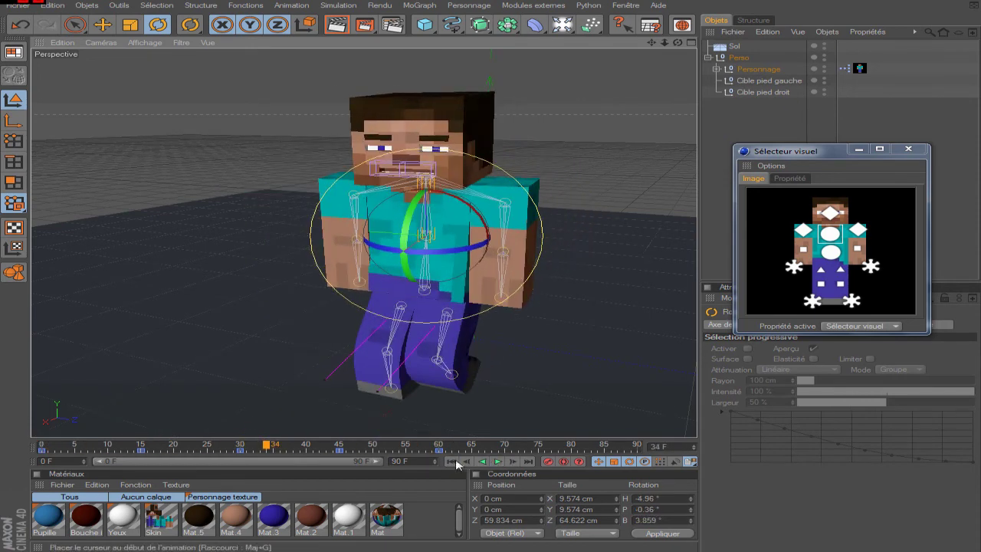
{"action": "left_click", "coordinate": [453, 462]}
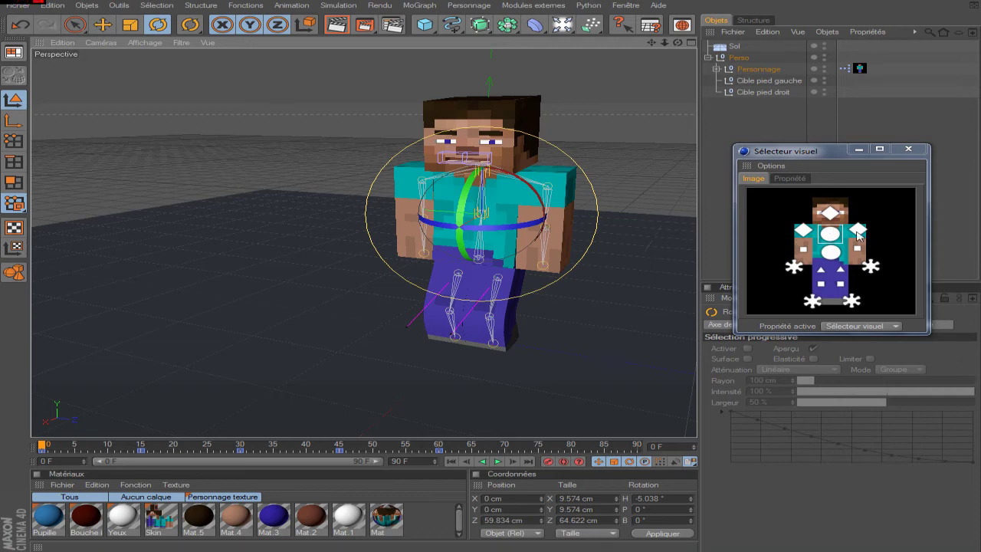
Key the left hand target raised to Y about -119.2 cm at frame 0, and swung back to X -32.9, Y -114.1 cm at frame 15
{"action": "left_click", "coordinate": [870, 266]}
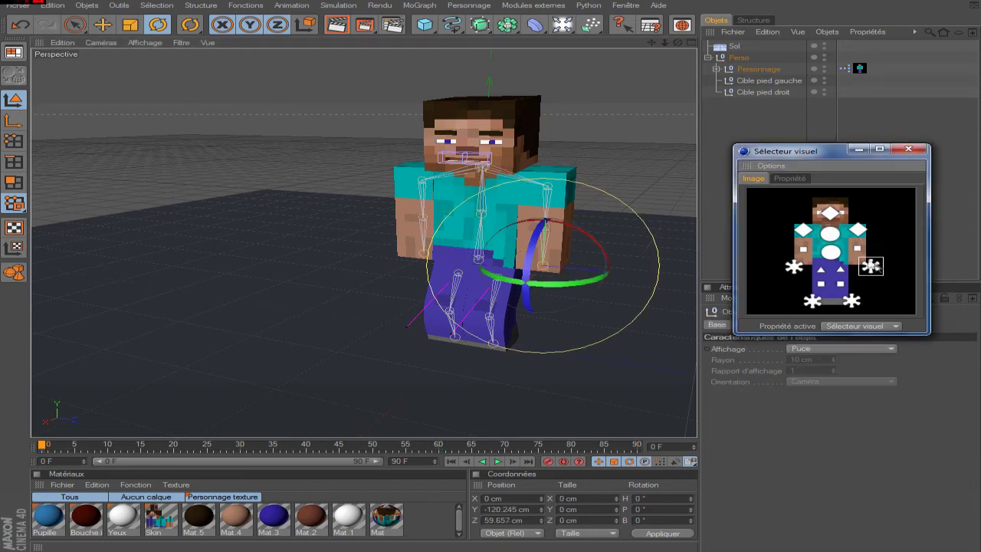
{"action": "left_click_drag", "start_coordinate": [650, 42], "coordinate": [676, 42]}
{"action": "left_click", "coordinate": [103, 24]}
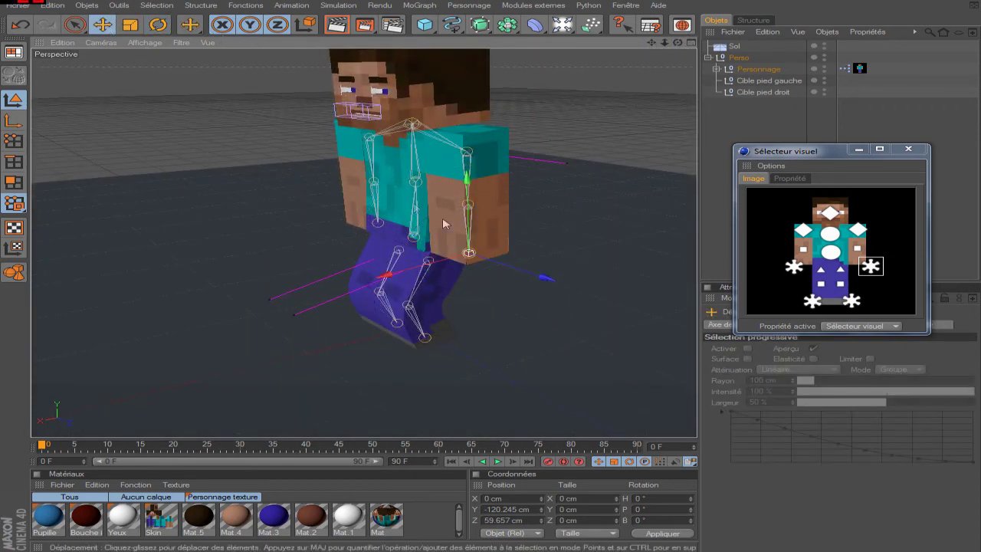
{"action": "mouse_move", "coordinate": [464, 227]}
{"action": "left_mouse_down"}
{"action": "mouse_move", "coordinate": [465, 212]}
{"action": "mouse_move", "coordinate": [465, 229]}
{"action": "left_mouse_up"}
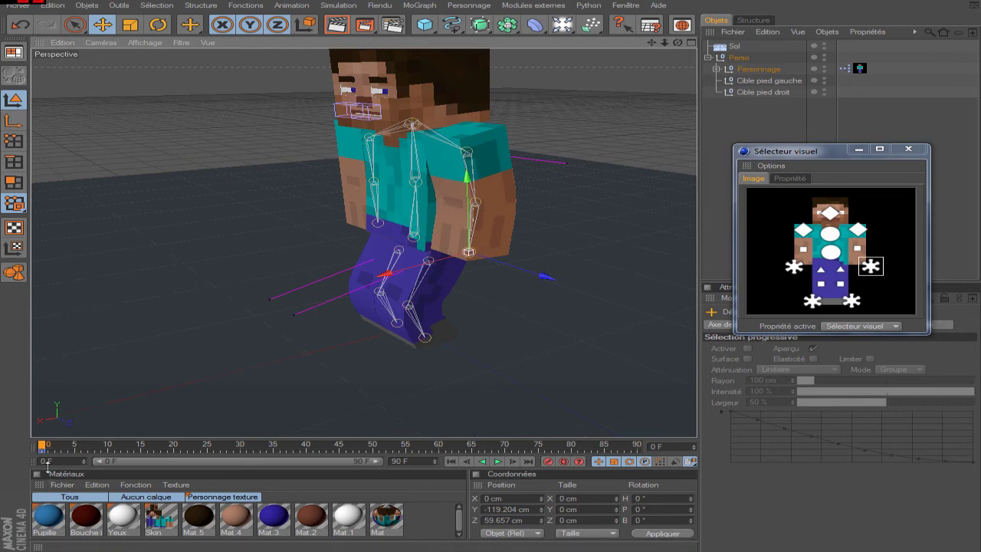
{"action": "left_click_drag", "start_coordinate": [48, 449], "coordinate": [141, 451]}
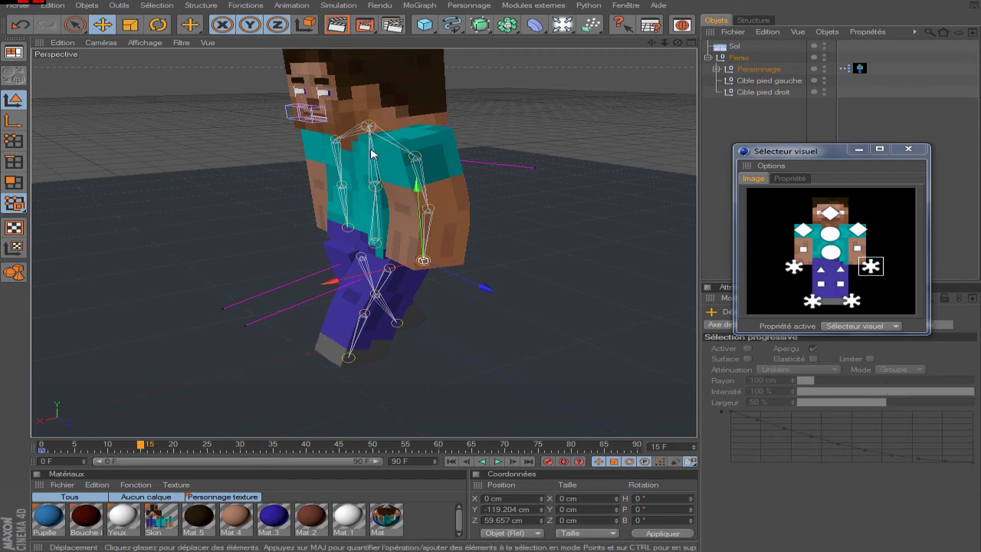
{"action": "left_click_drag", "start_coordinate": [358, 281], "coordinate": [459, 213]}
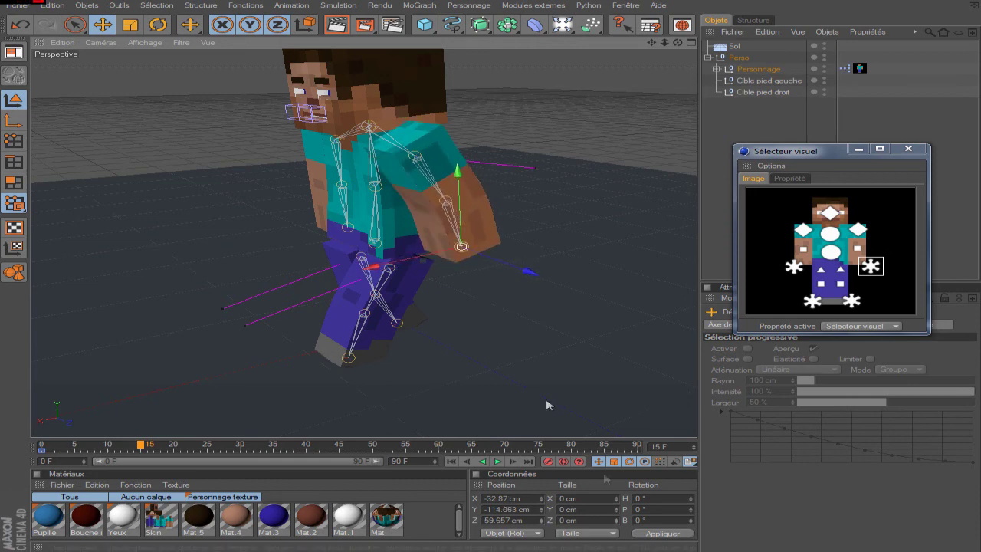
Swing the left hand target forward to X about 33.5 cm at frame 30 and back to about -23.3 cm at frame 45, keying both
{"action": "left_click", "coordinate": [240, 445]}
{"action": "left_click_drag", "start_coordinate": [326, 273], "coordinate": [372, 258]}
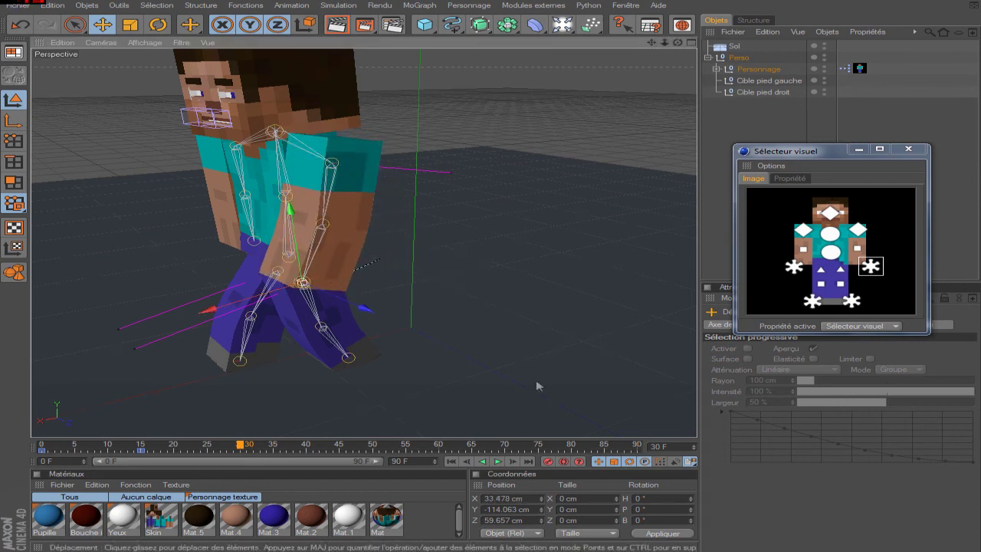
{"action": "left_click", "coordinate": [546, 461]}
{"action": "left_click", "coordinate": [341, 449]}
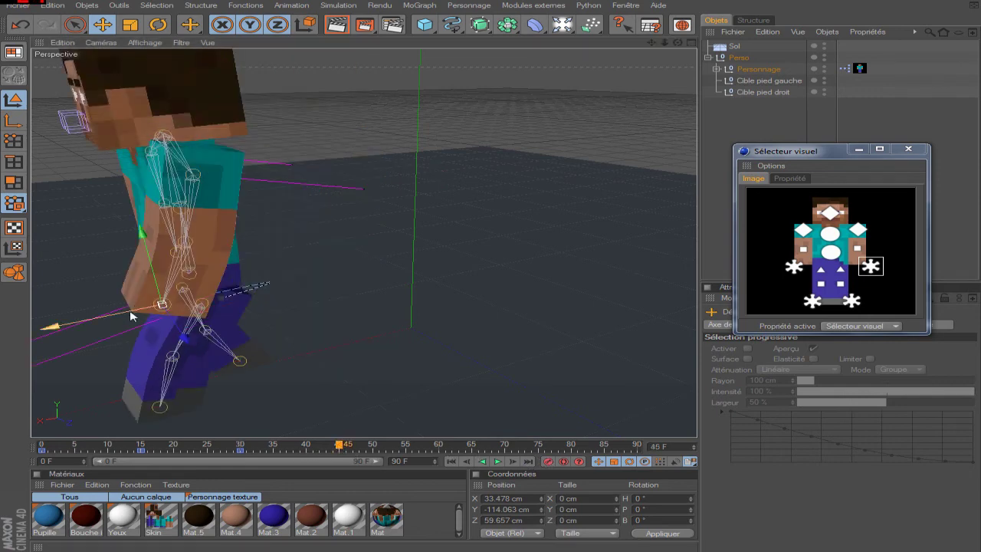
{"action": "left_click_drag", "start_coordinate": [91, 328], "coordinate": [179, 310]}
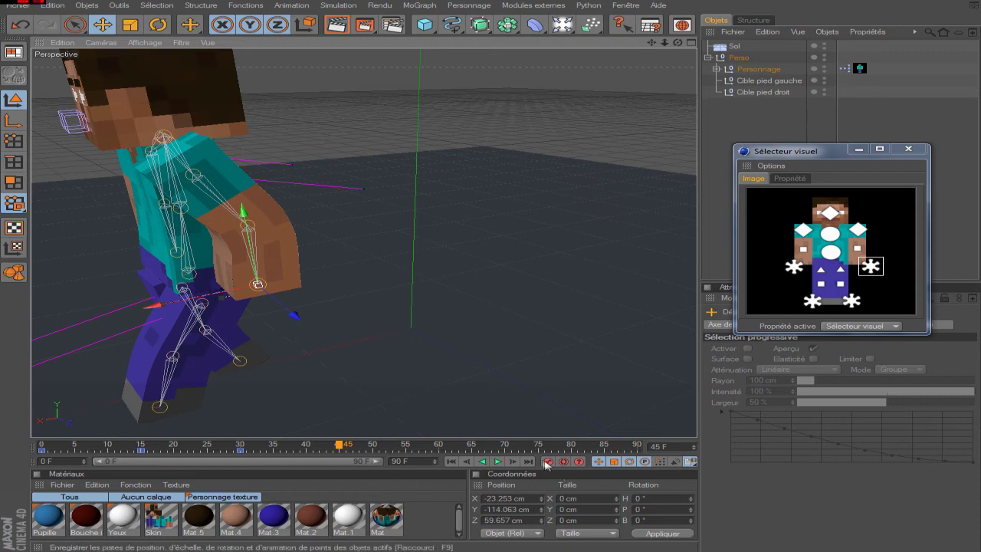
At frame 60, move the left hand target to X about 10.2 cm and Y about -118.7 cm and key it
{"action": "left_click_drag", "start_coordinate": [652, 42], "coordinate": [420, 381]}
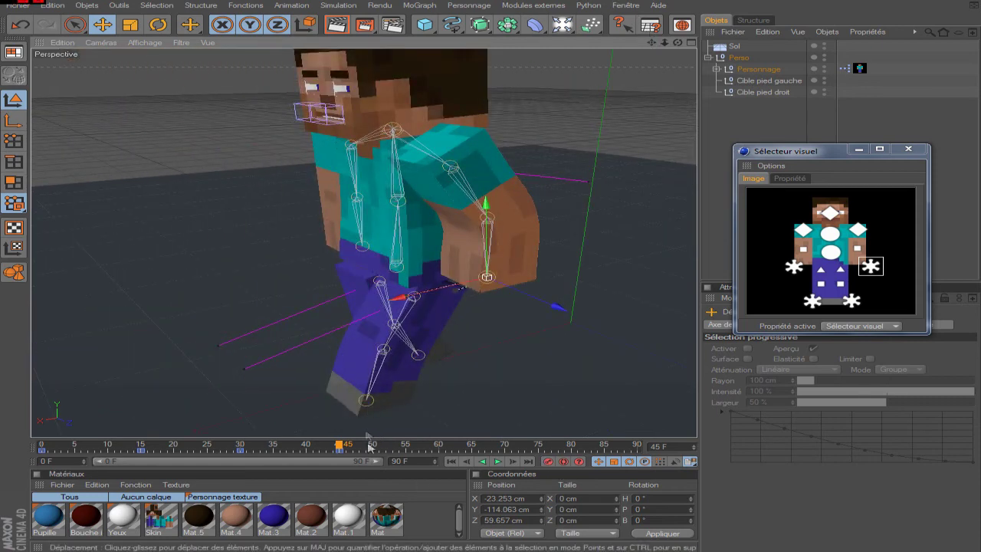
{"action": "left_click", "coordinate": [437, 446]}
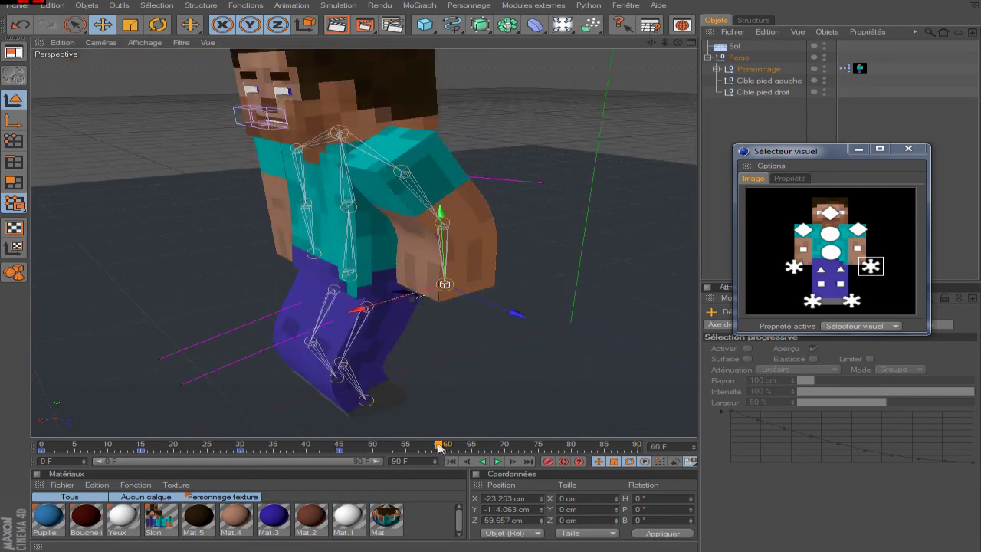
{"action": "left_click_drag", "start_coordinate": [424, 285], "coordinate": [375, 301]}
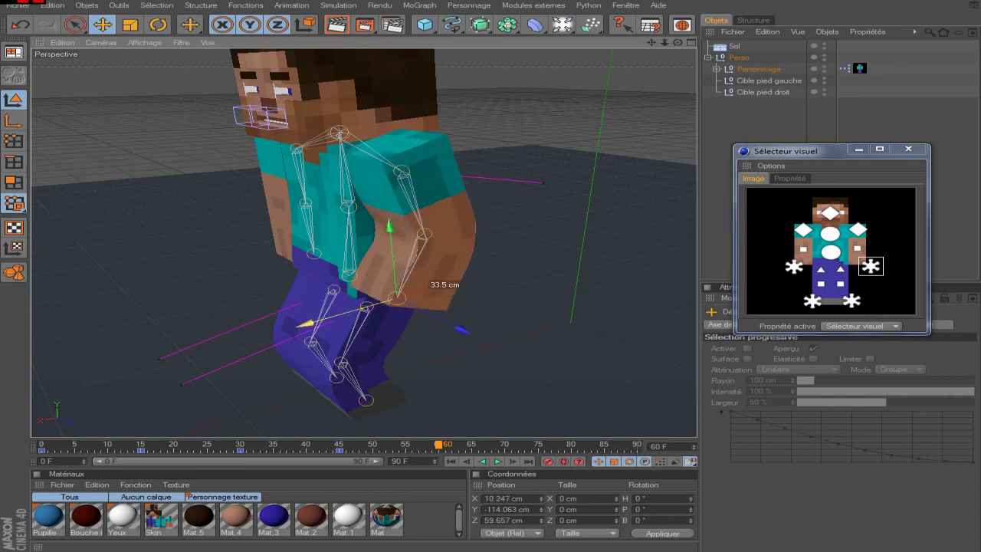
{"action": "left_click_drag", "start_coordinate": [390, 238], "coordinate": [390, 243]}
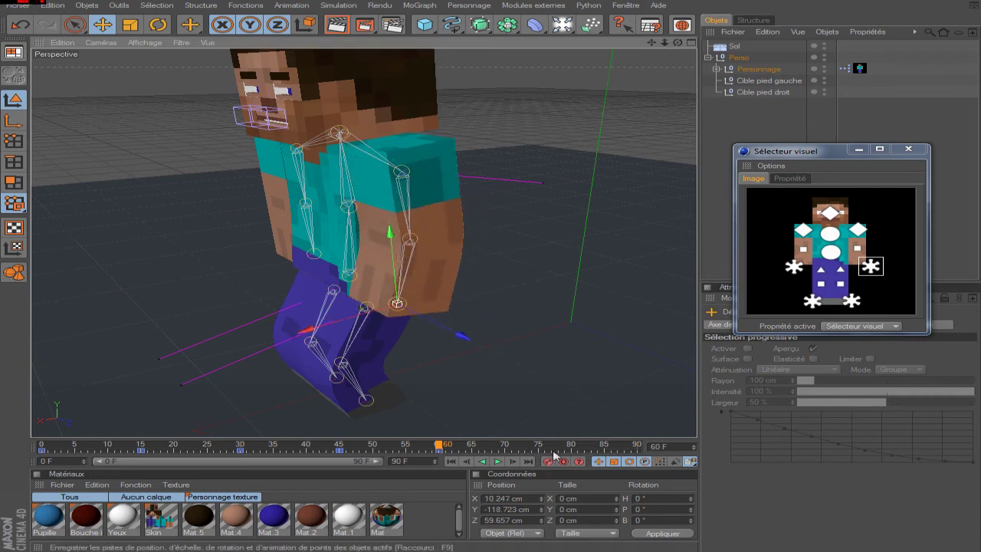
Select the right hand target at frame 0, raise it to Y about -119.2 cm and key it
{"action": "left_click", "coordinate": [794, 266]}
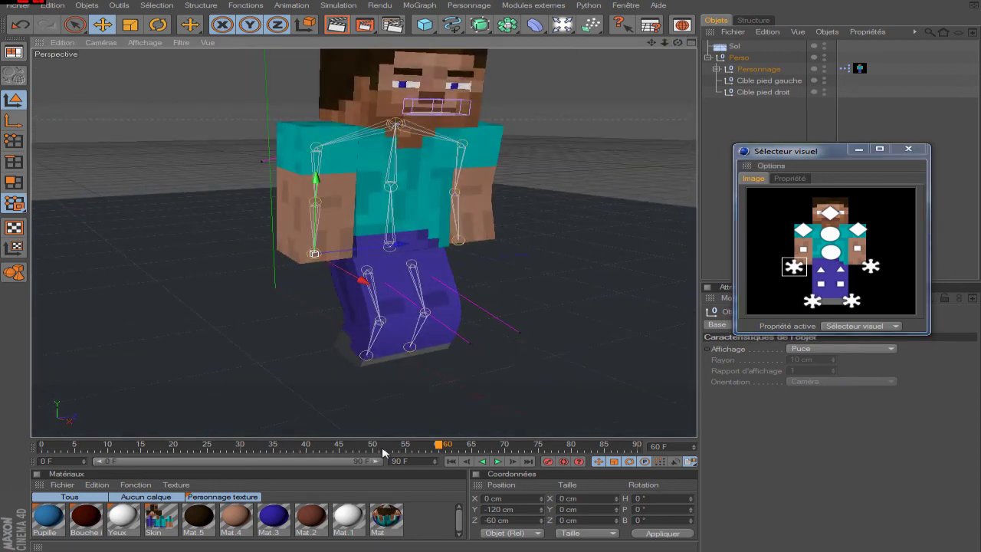
{"action": "left_click_drag", "start_coordinate": [383, 448], "coordinate": [259, 460]}
{"action": "key", "text": "F8"}
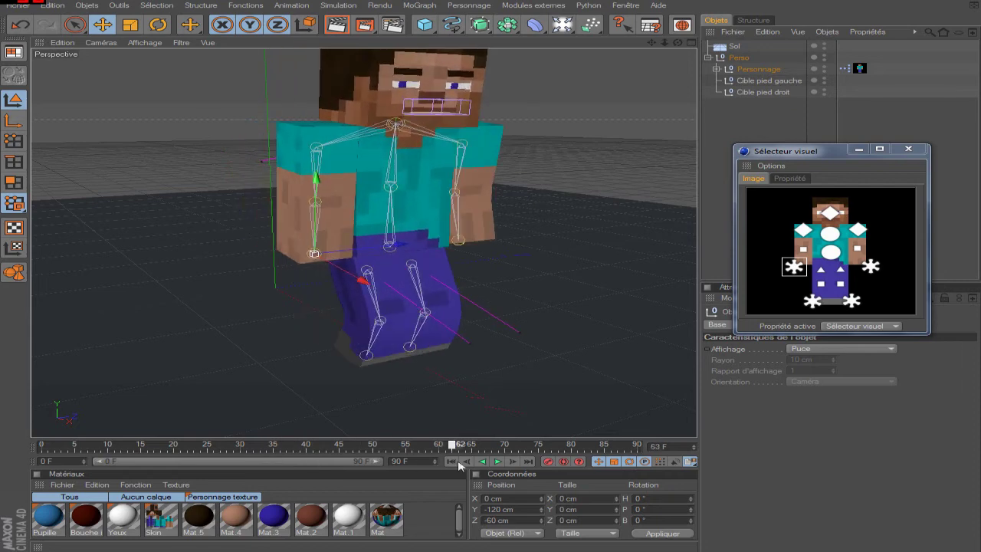
{"action": "left_click_drag", "start_coordinate": [652, 43], "coordinate": [674, 47]}
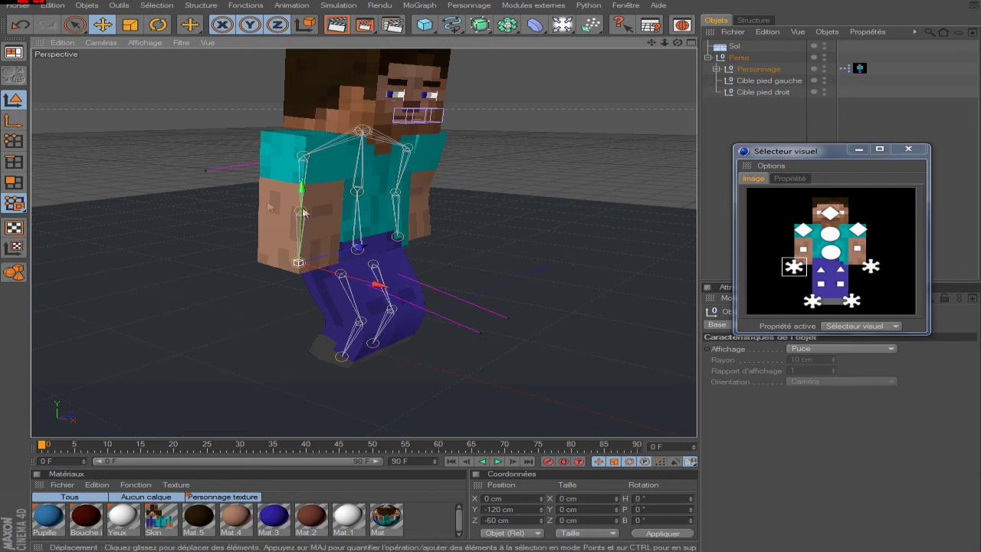
{"action": "left_click_drag", "start_coordinate": [301, 187], "coordinate": [301, 185]}
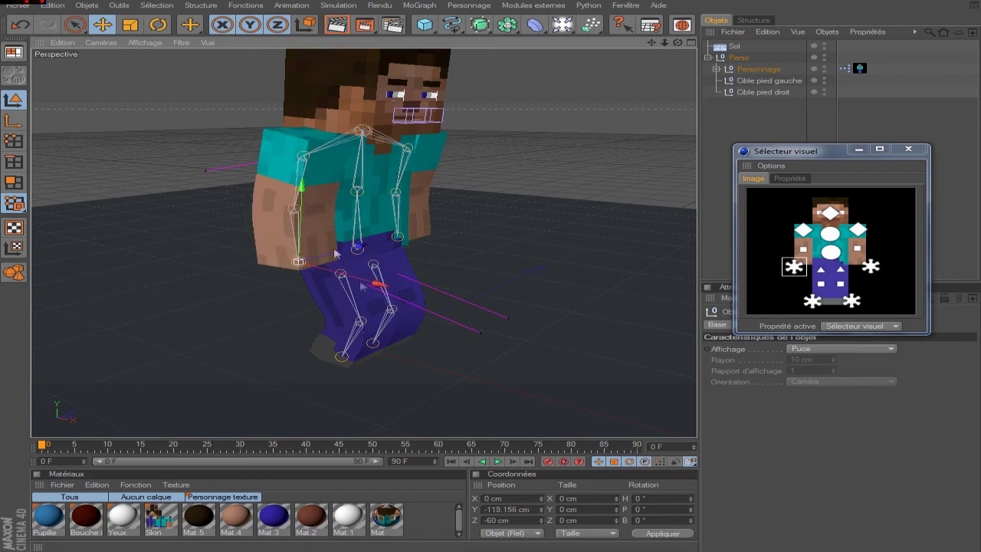
Swing the right hand target forward at frame 15 and backward at frame 30, keying both positions
{"action": "left_click", "coordinate": [142, 446]}
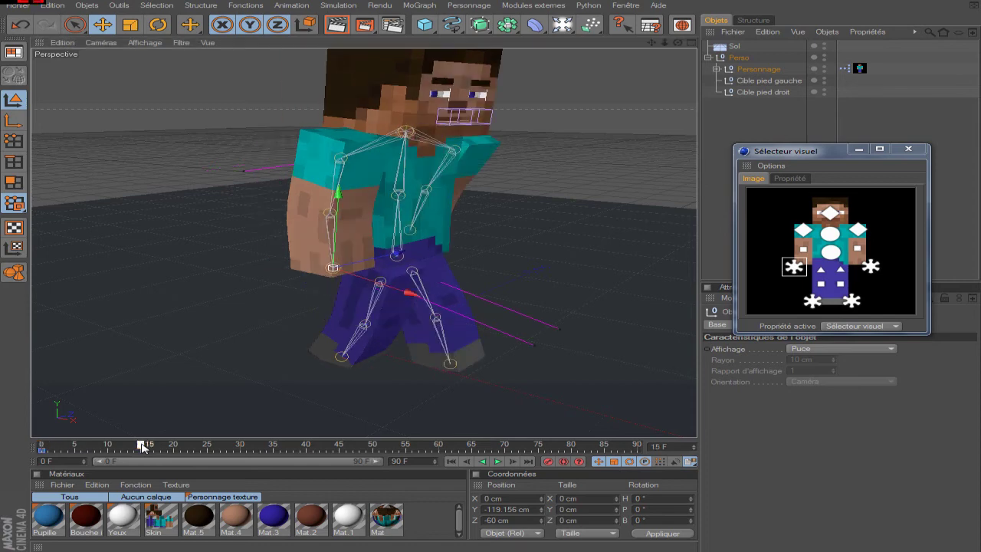
{"action": "left_click_drag", "start_coordinate": [395, 290], "coordinate": [428, 295]}
{"action": "left_click", "coordinate": [548, 462]}
{"action": "left_click", "coordinate": [240, 446]}
{"action": "left_click_drag", "start_coordinate": [550, 305], "coordinate": [494, 293]}
{"action": "left_click", "coordinate": [548, 462]}
Swing the right hand target forward at frame 45, then back to X about 8.7 cm at frame 60, keying both positions
{"action": "left_click", "coordinate": [340, 446]}
{"action": "left_click_drag", "start_coordinate": [588, 313], "coordinate": [665, 324]}
{"action": "left_click", "coordinate": [549, 462]}
{"action": "left_click", "coordinate": [438, 445]}
{"action": "scroll", "coordinate": [574, 352], "scroll_direction": "down", "scroll_amount": 3}
{"action": "left_click_drag", "start_coordinate": [578, 259], "coordinate": [516, 286]}
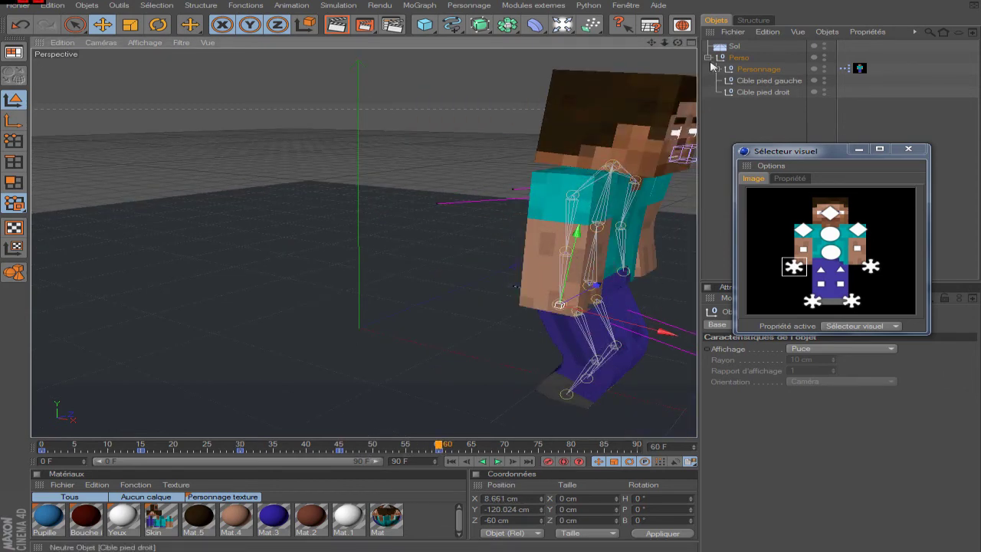
{"action": "left_click_drag", "start_coordinate": [652, 43], "coordinate": [571, 49]}
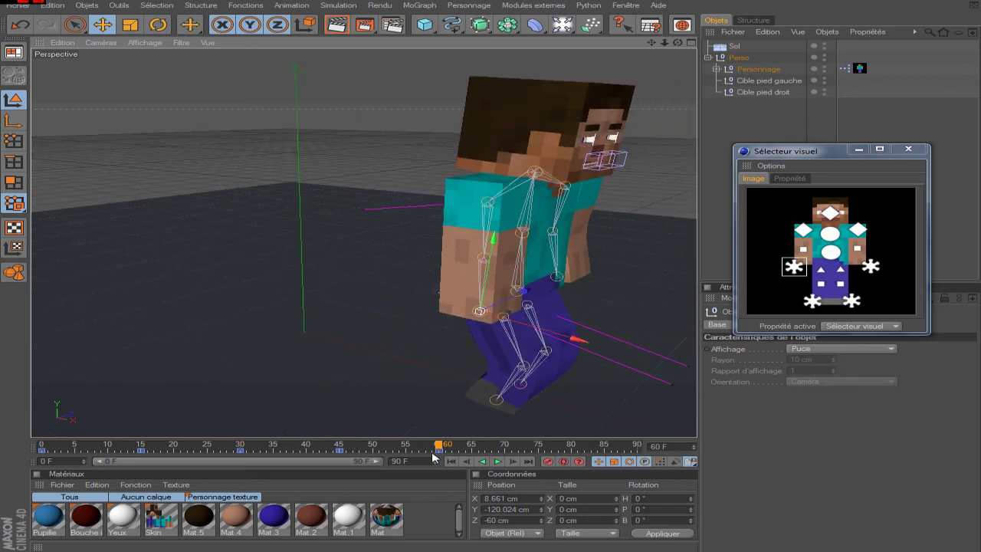
Return to frame 0, close the Sélecteur visuel and deselect everything
{"action": "left_click_drag", "start_coordinate": [440, 448], "coordinate": [27, 438]}
{"action": "left_click", "coordinate": [908, 149]}
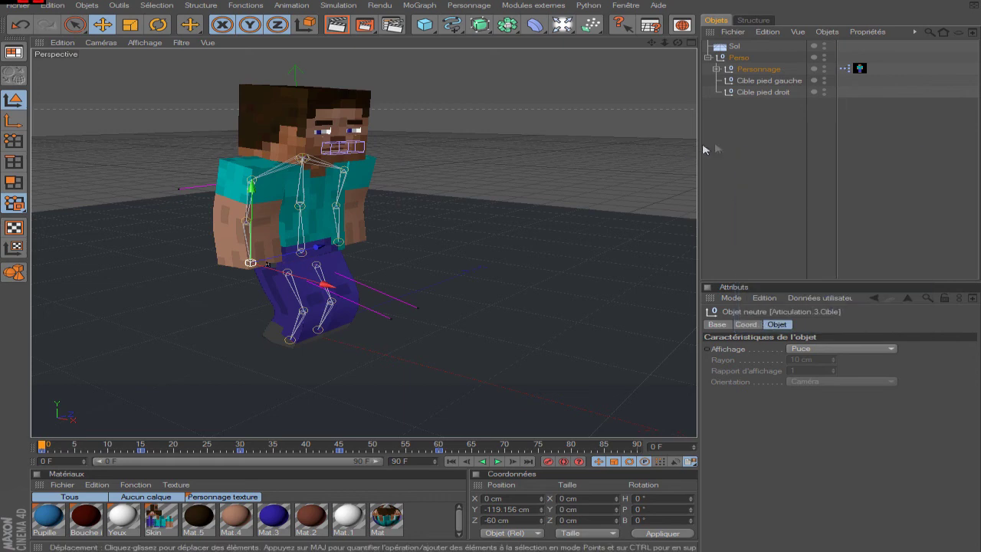
{"action": "left_click", "coordinate": [690, 149]}
Play the complete walk with the arm swing and shorten the animation's end to frame 60
{"action": "left_click_drag", "start_coordinate": [664, 42], "coordinate": [515, 158]}
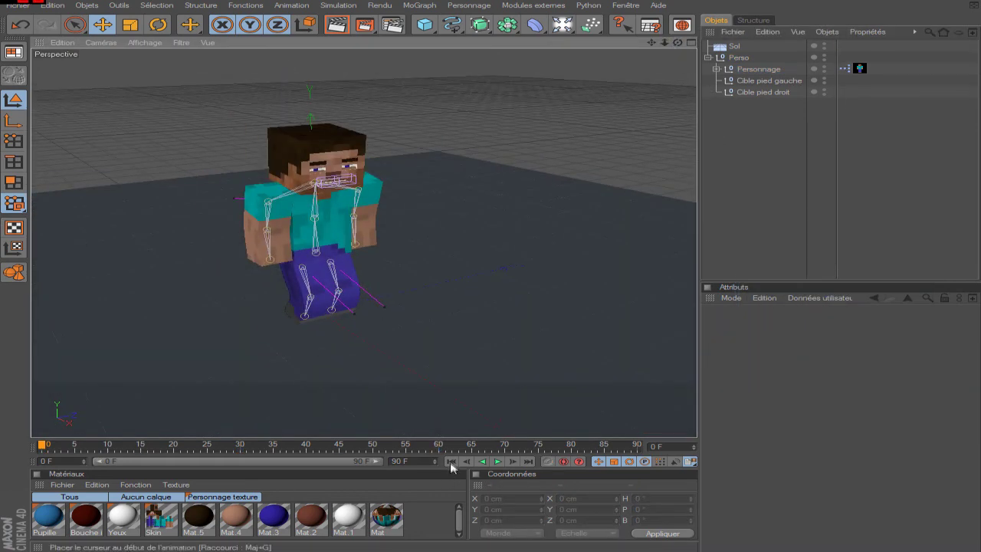
{"action": "left_click", "coordinate": [495, 460]}
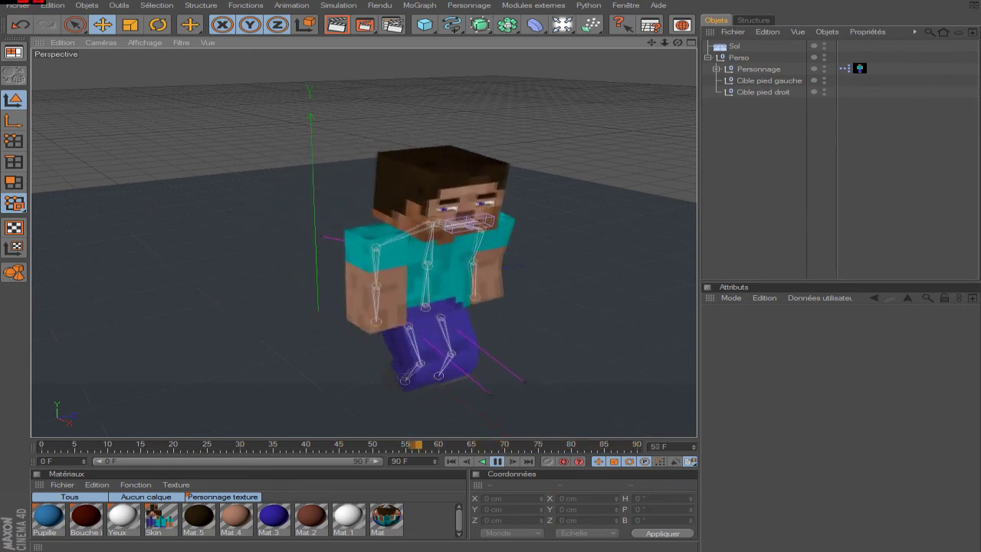
{"action": "type", "text": "60"}
{"action": "key", "text": "Return"}
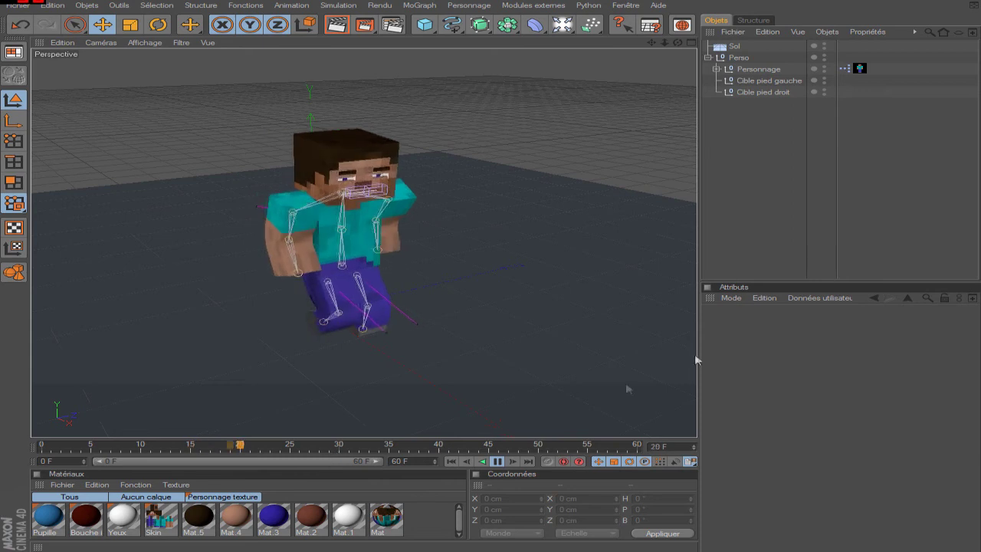